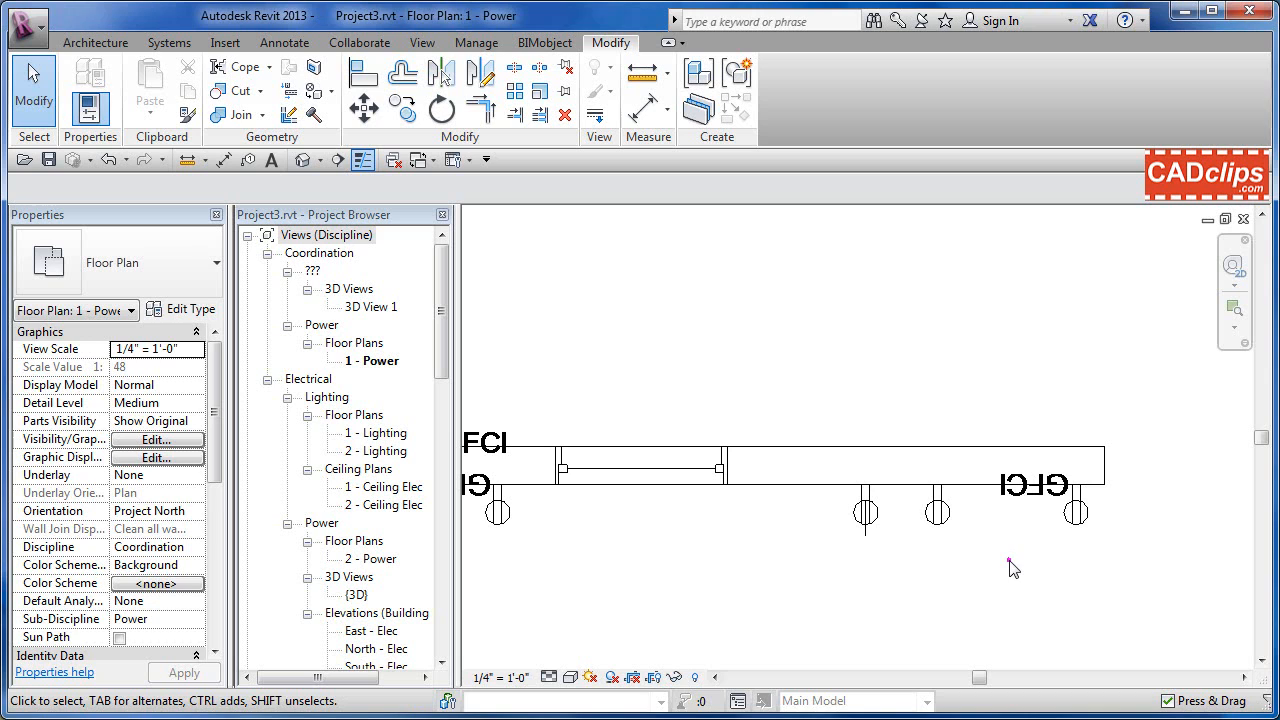
Step: Examine the type properties and the available types of the Standard duplex receptacle nearest the GFCI one on the wall
scroll(1010, 565, up, 2)
scroll(954, 544, up, 1)
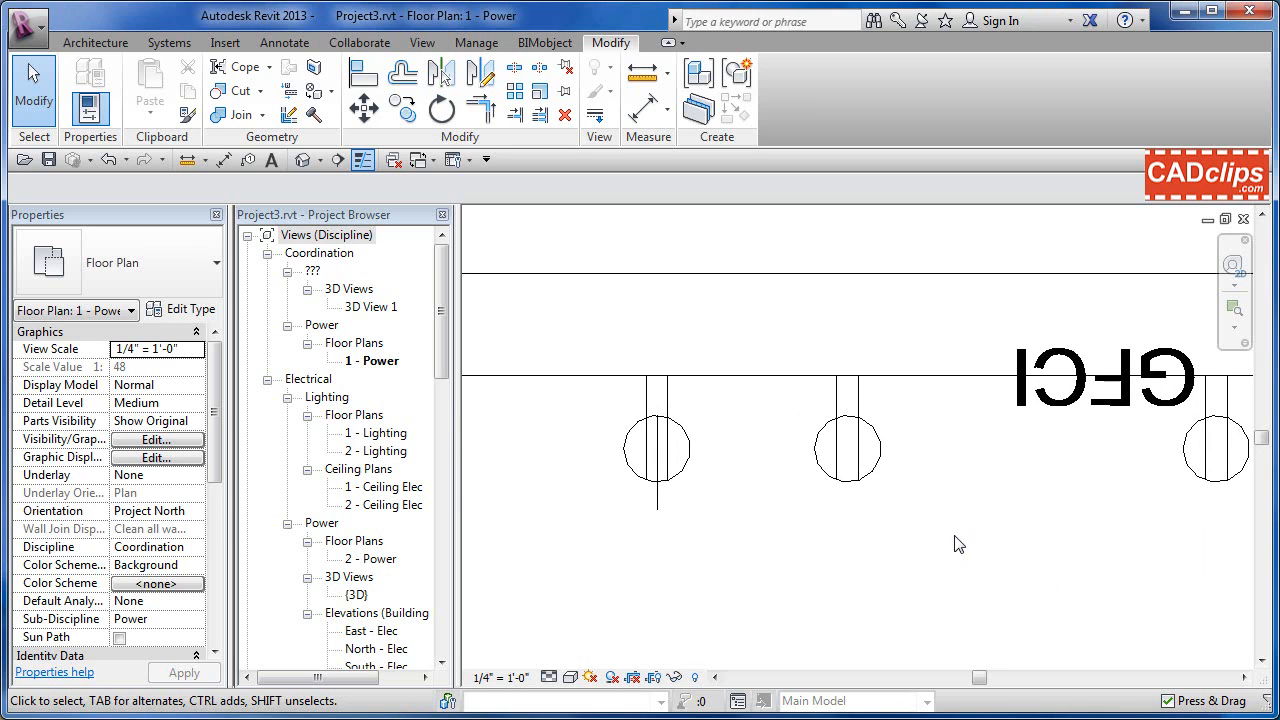
click(876, 462)
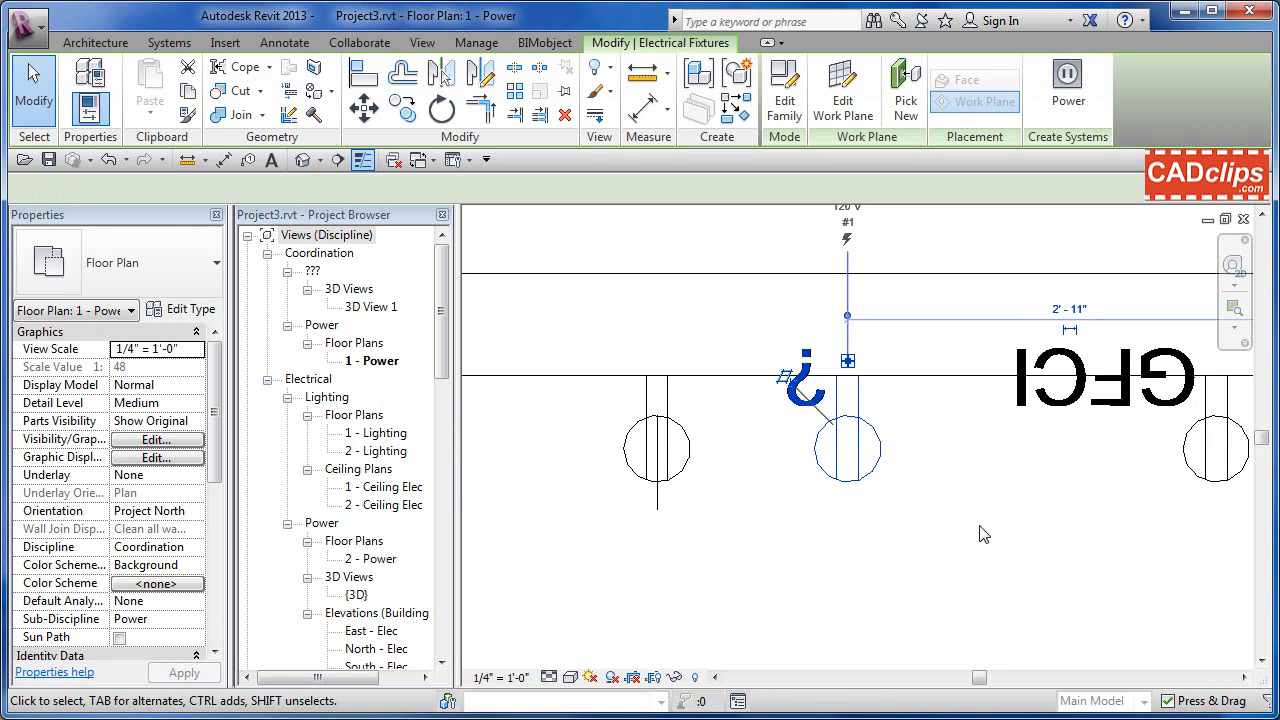
click(980, 535)
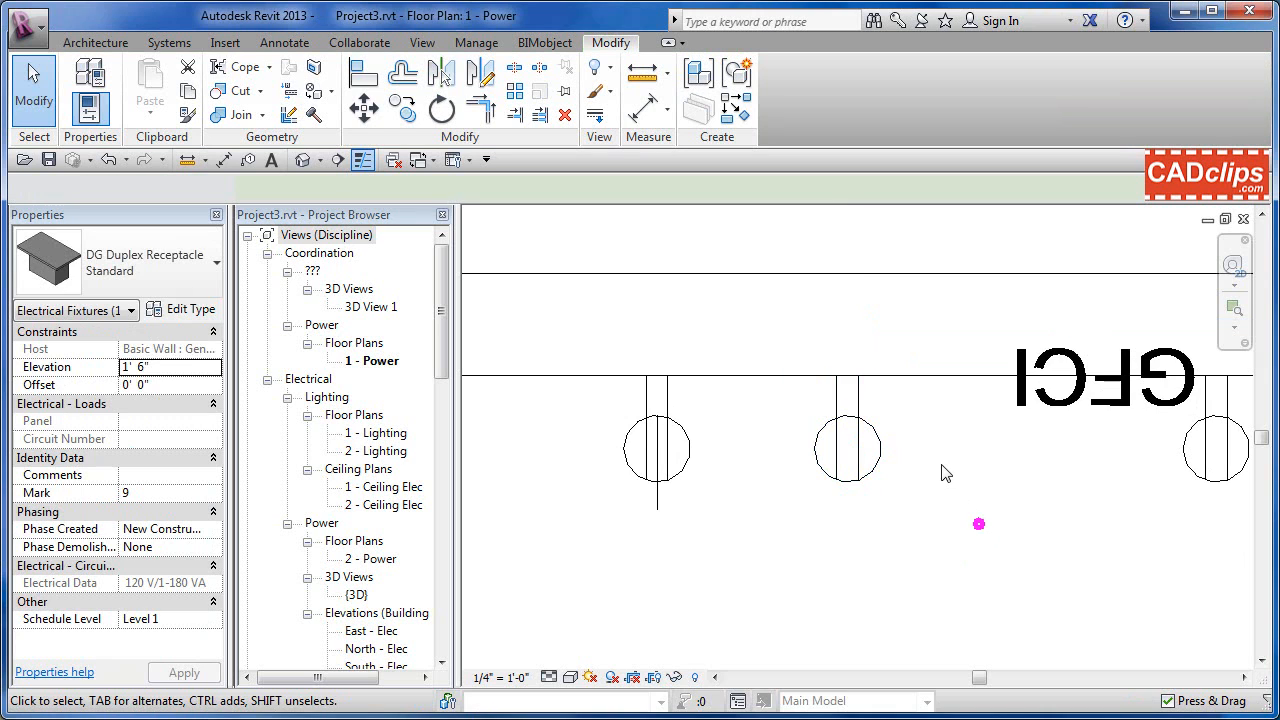
scroll(920, 471, up, 1)
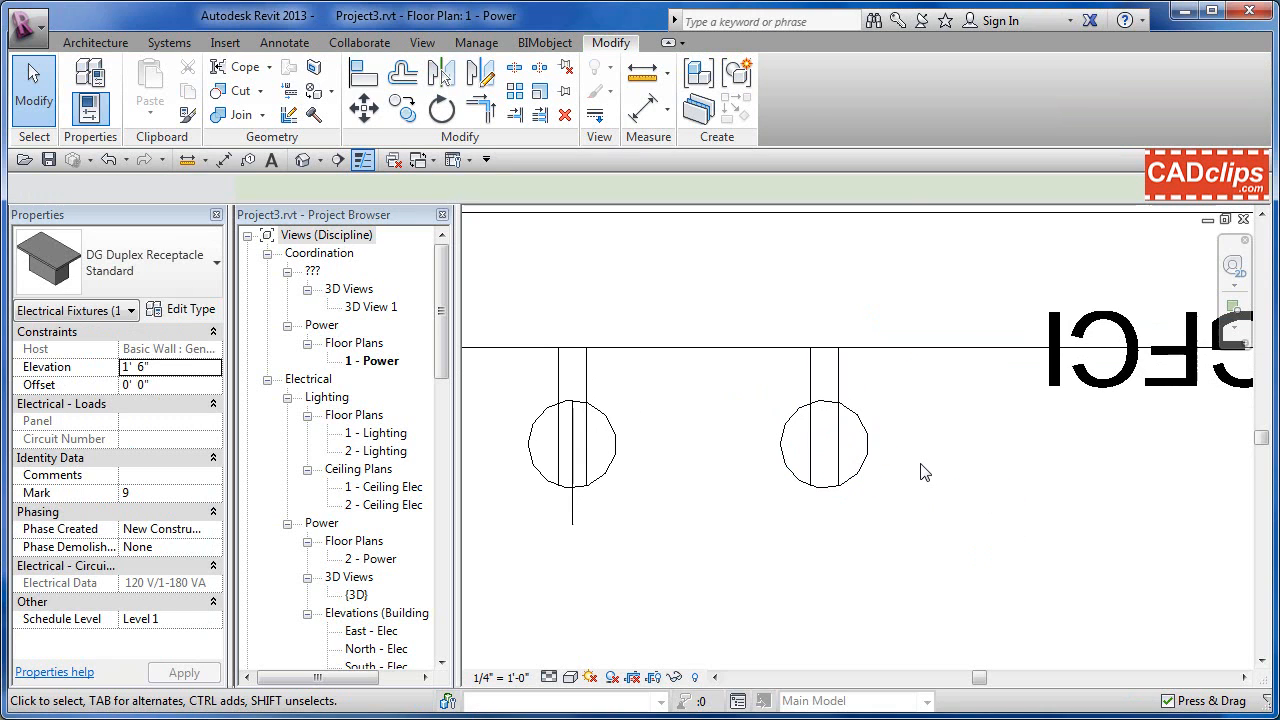
click(862, 425)
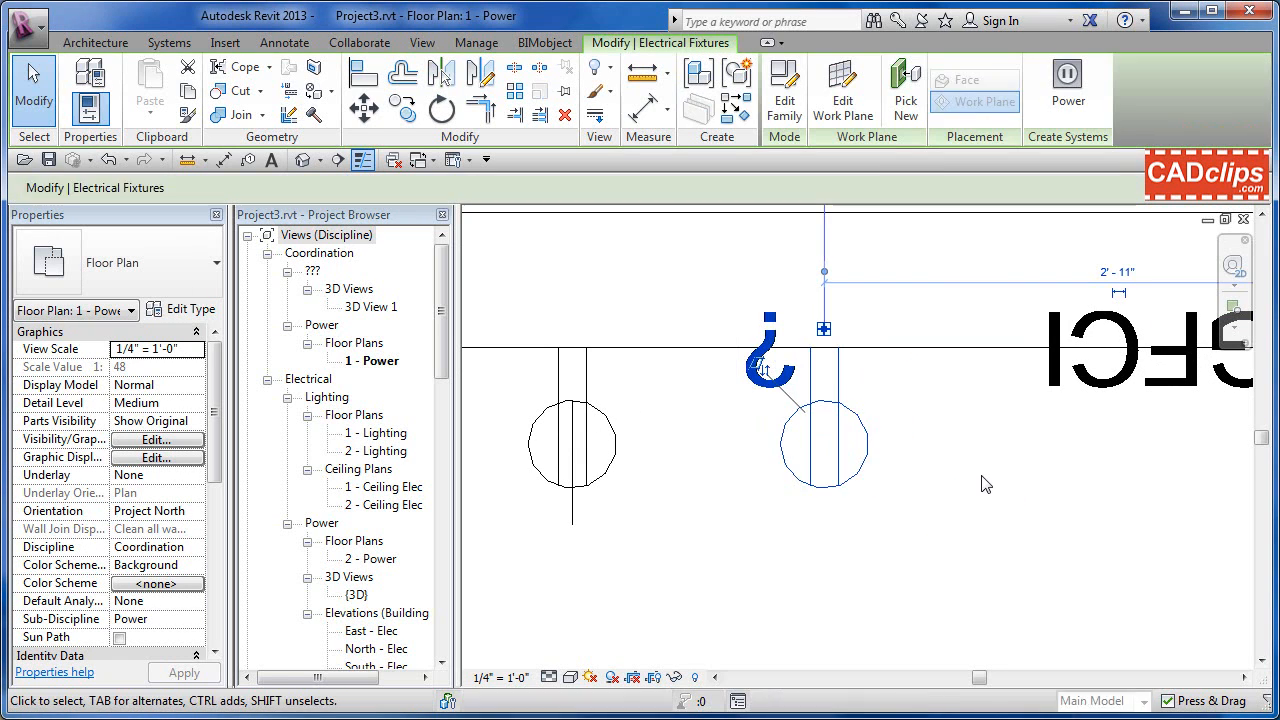
click(200, 310)
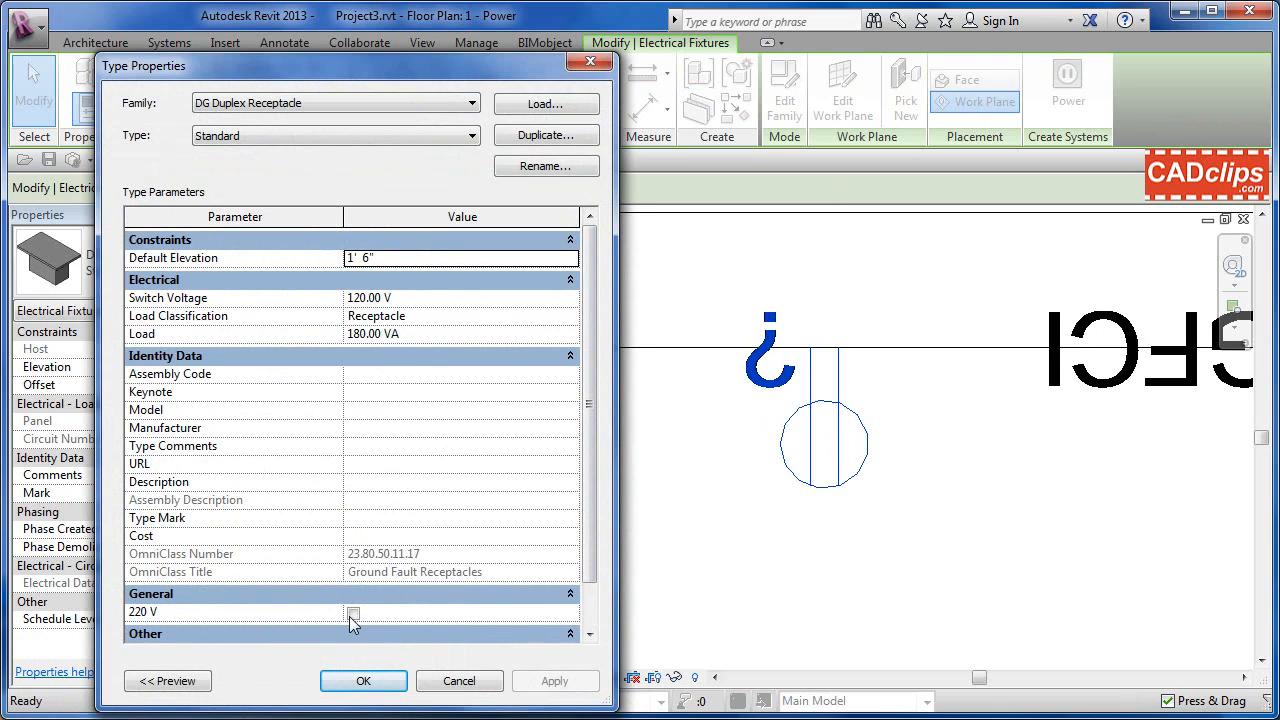
click(282, 136)
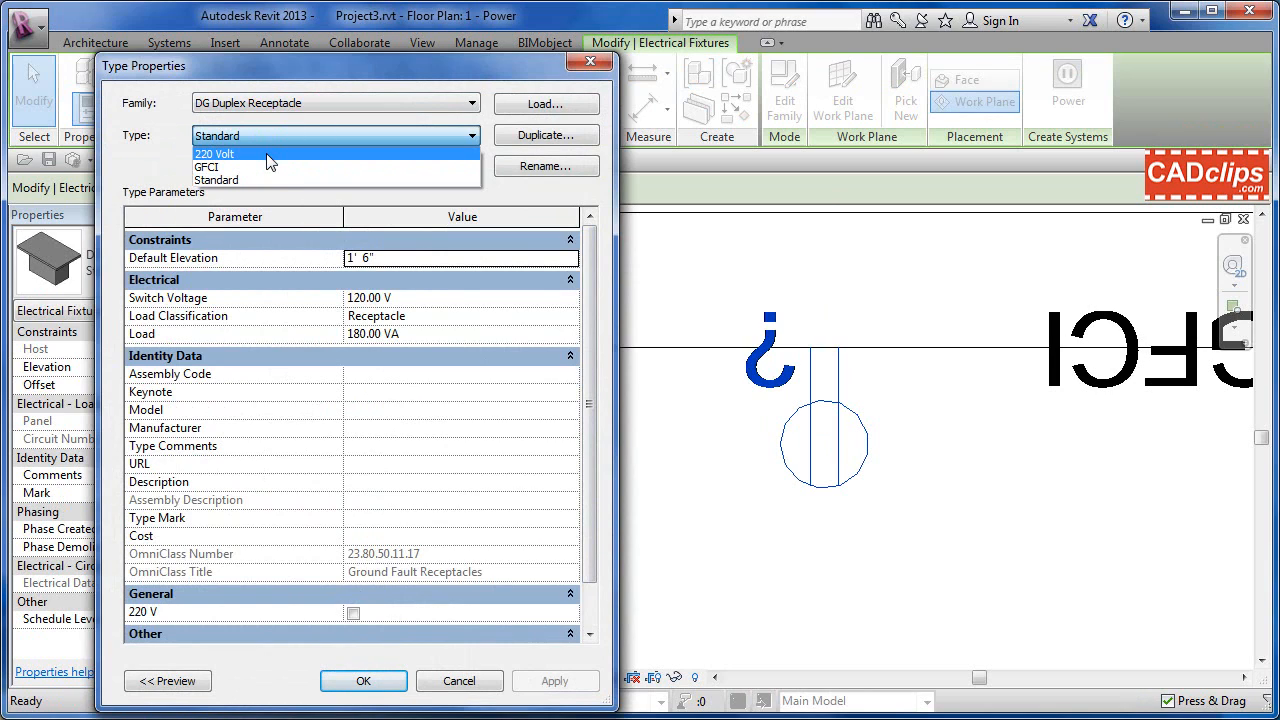
click(166, 162)
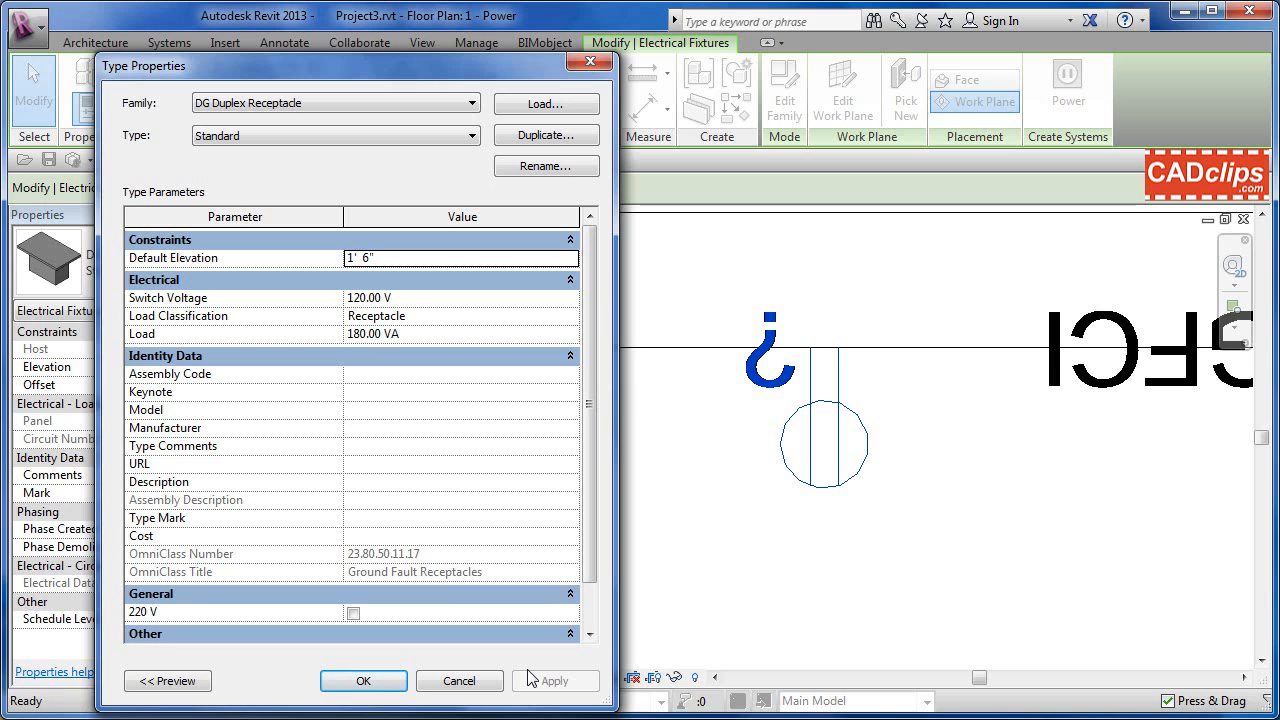
click(459, 680)
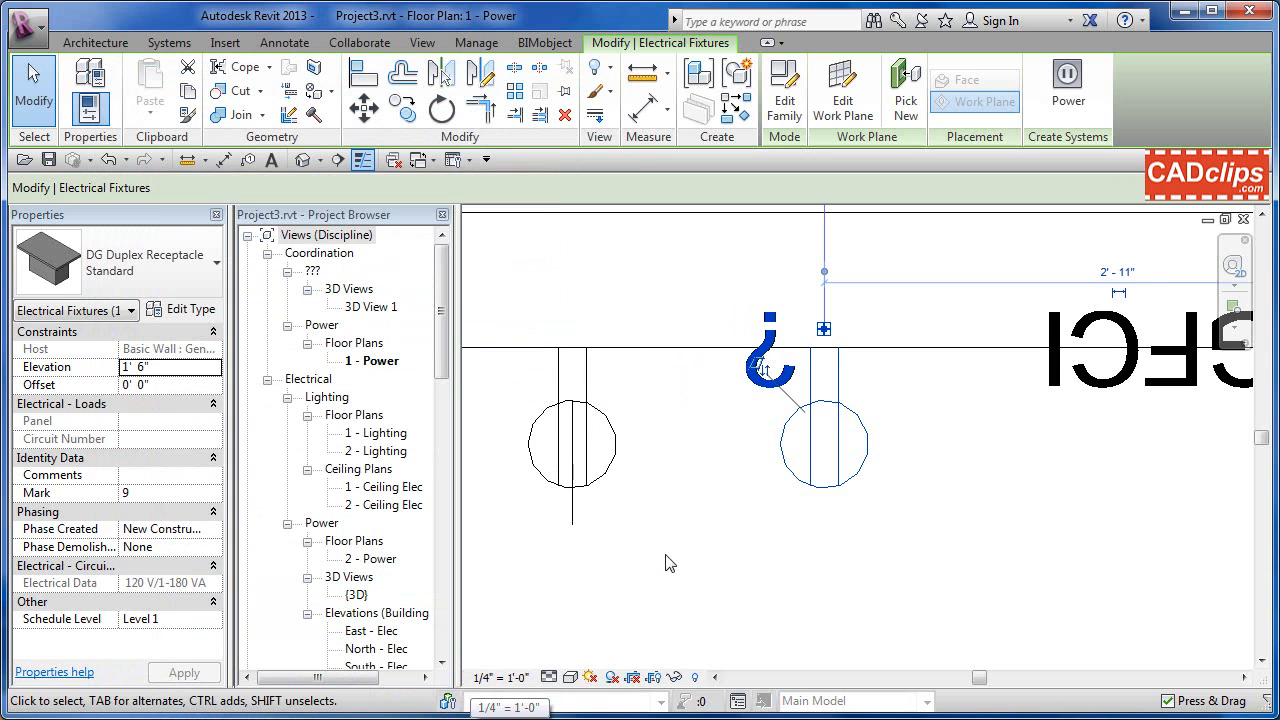
Step: Copy the Standard duplex receptacle along the wall, about 2'-4" away, past the 220 V receptacle
scroll(669, 560, down, 3)
middle_drag(669, 560, 826, 549)
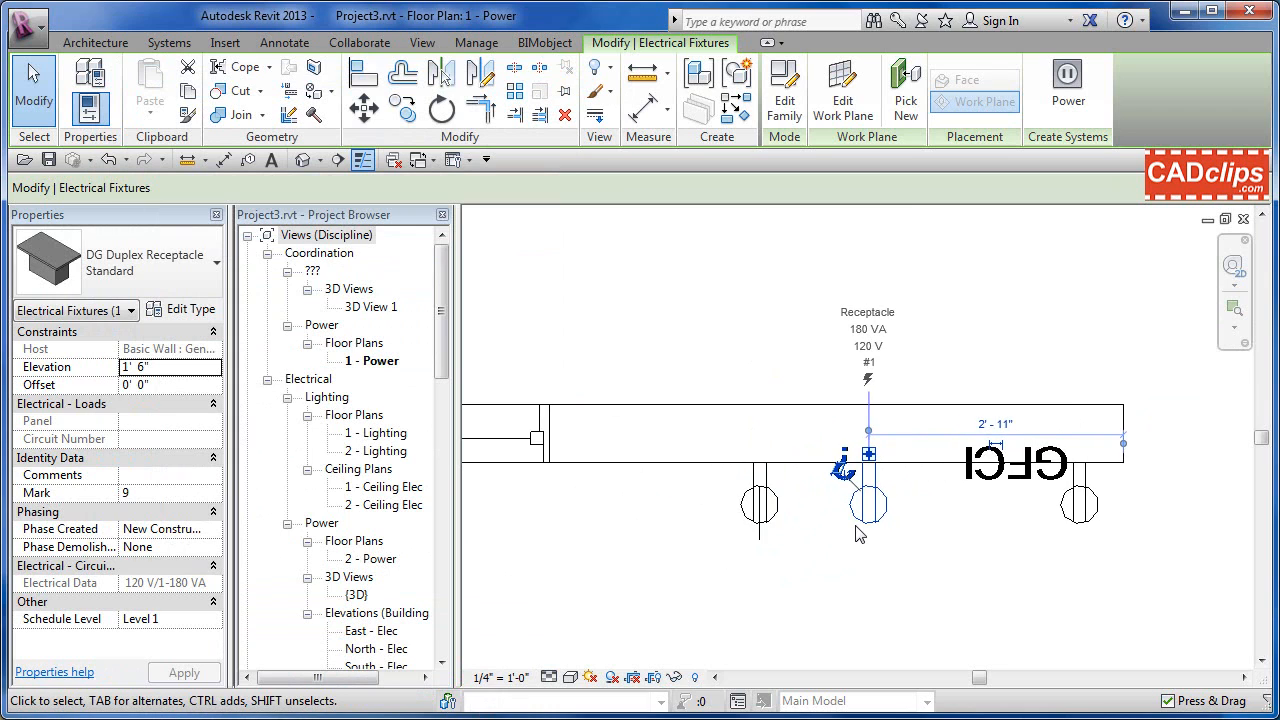
scroll(857, 533, up, 4)
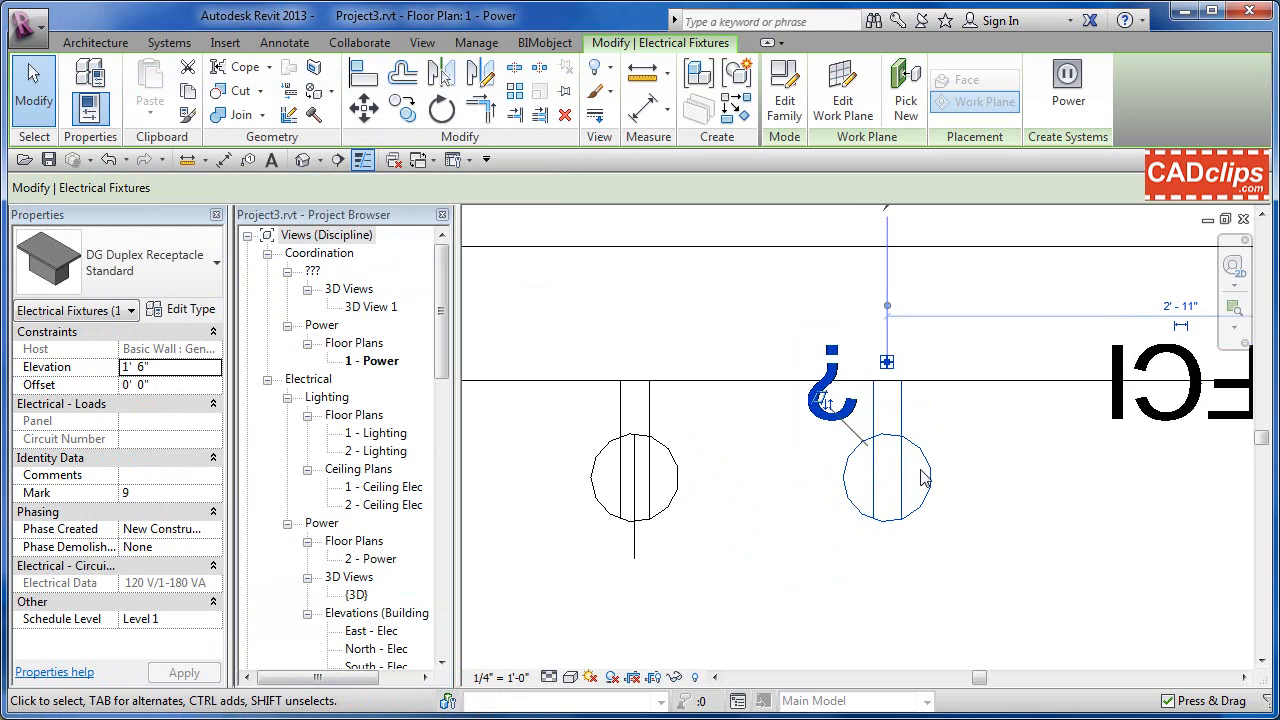
scroll(930, 477, down, 2)
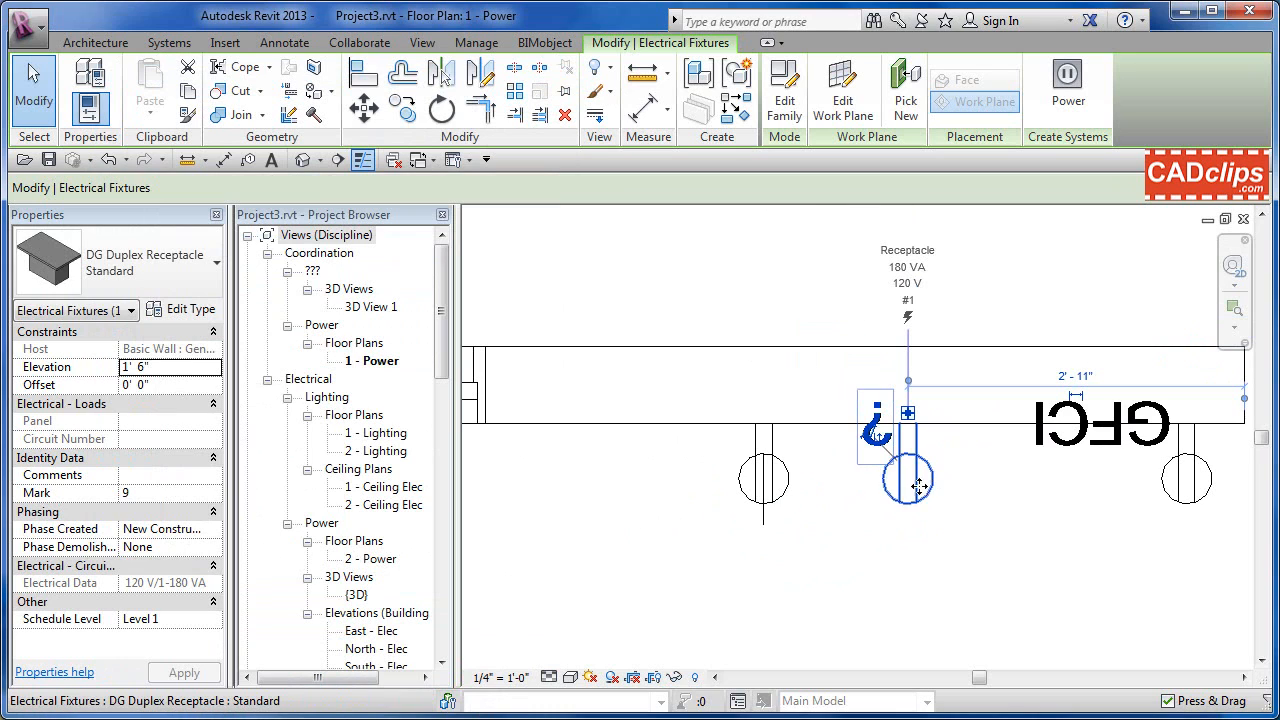
middle_drag(980, 544, 886, 537)
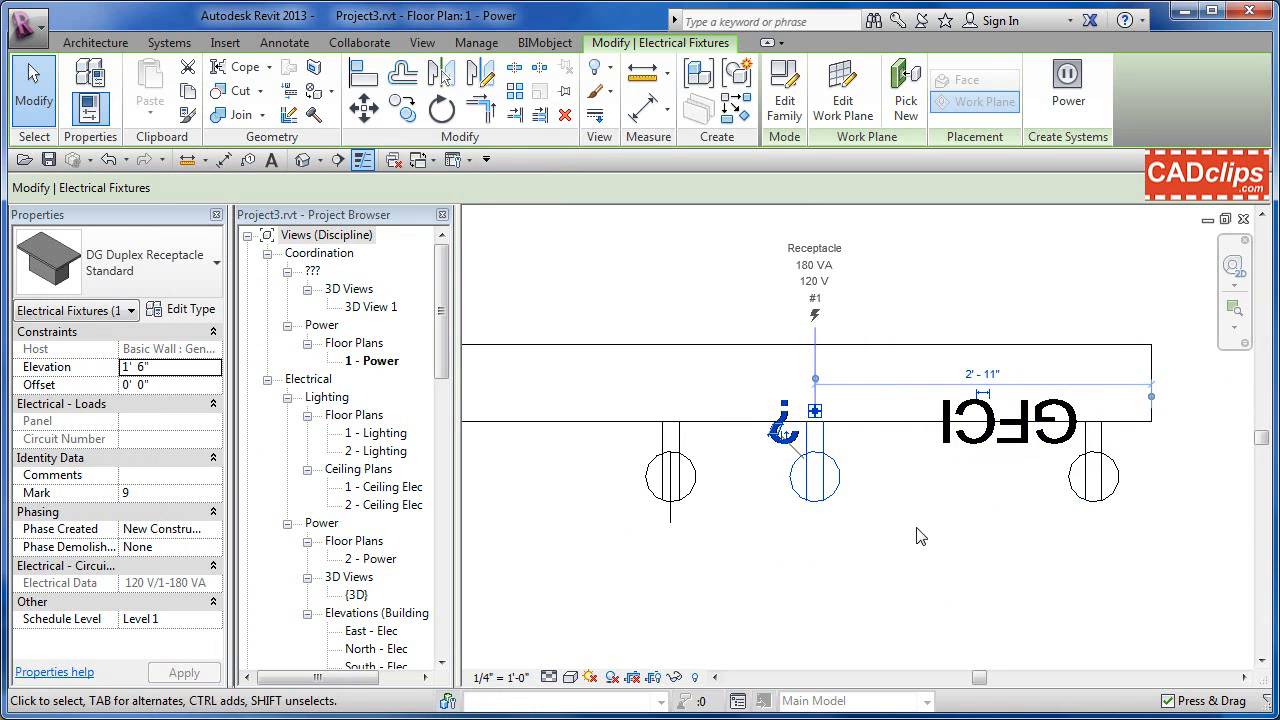
scroll(877, 536, down, 3)
middle_drag(959, 556, 1098, 566)
click(991, 547)
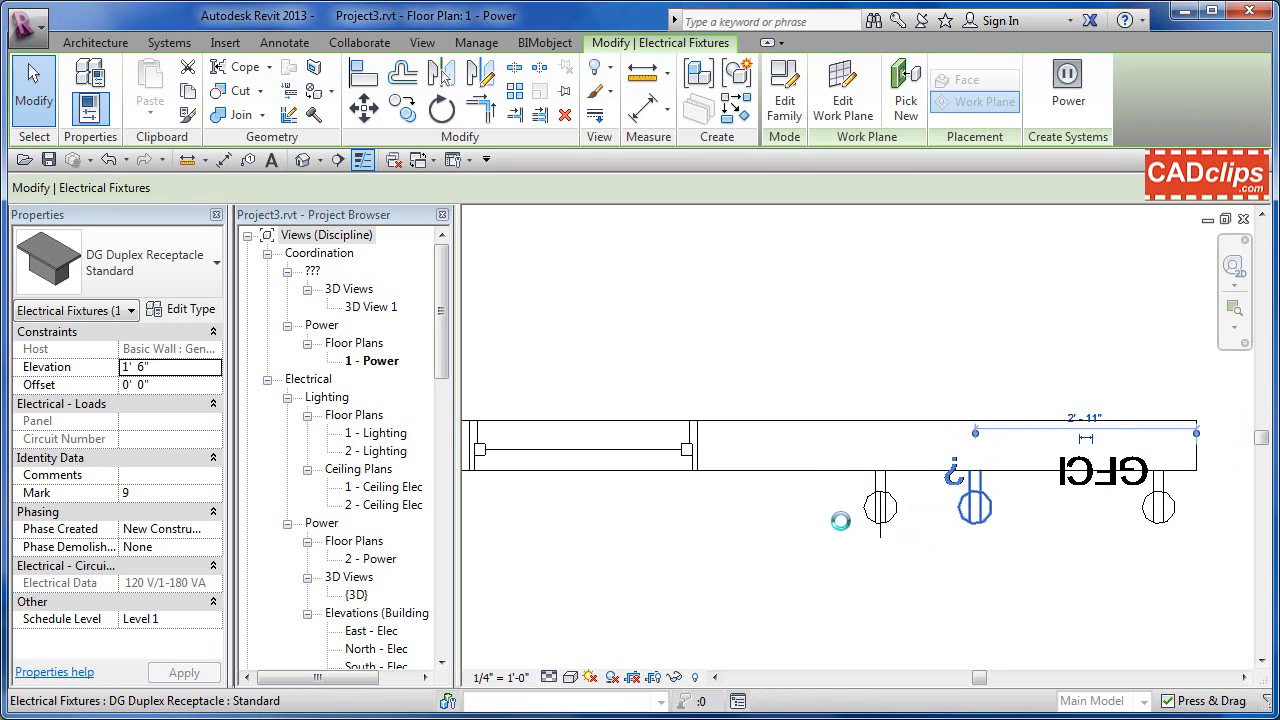
drag(840, 521, 806, 522)
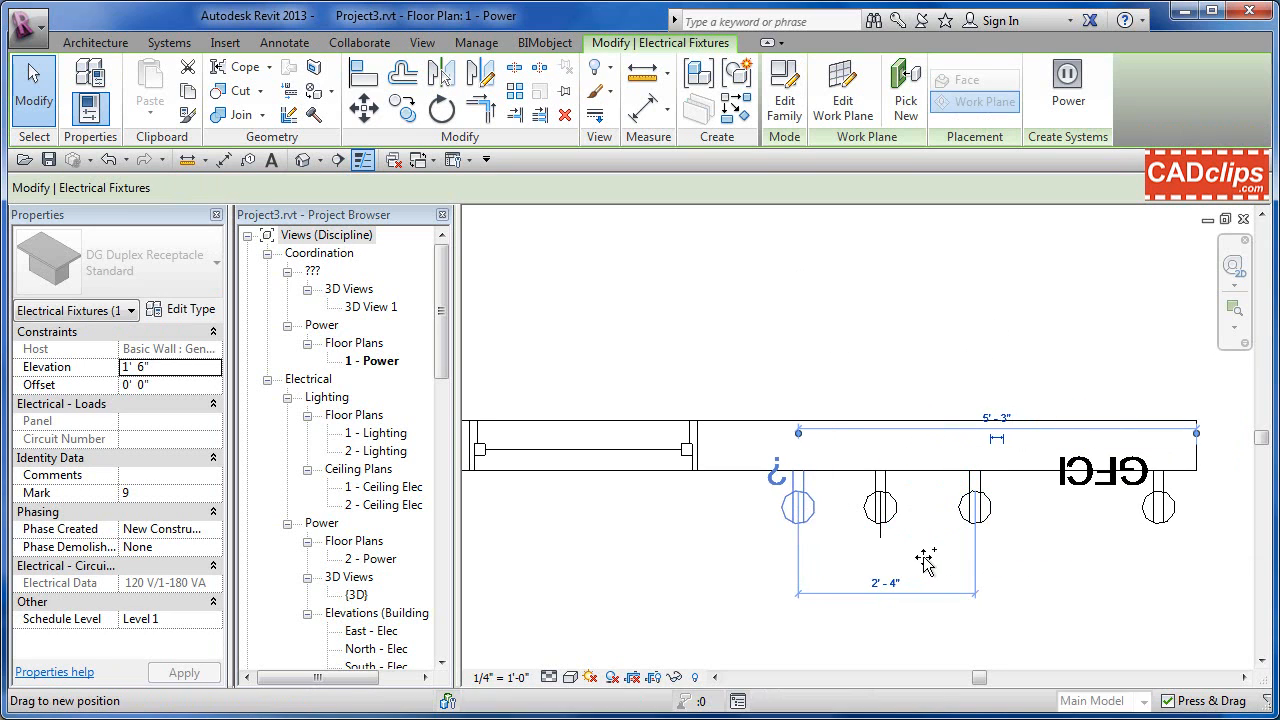
click(1054, 598)
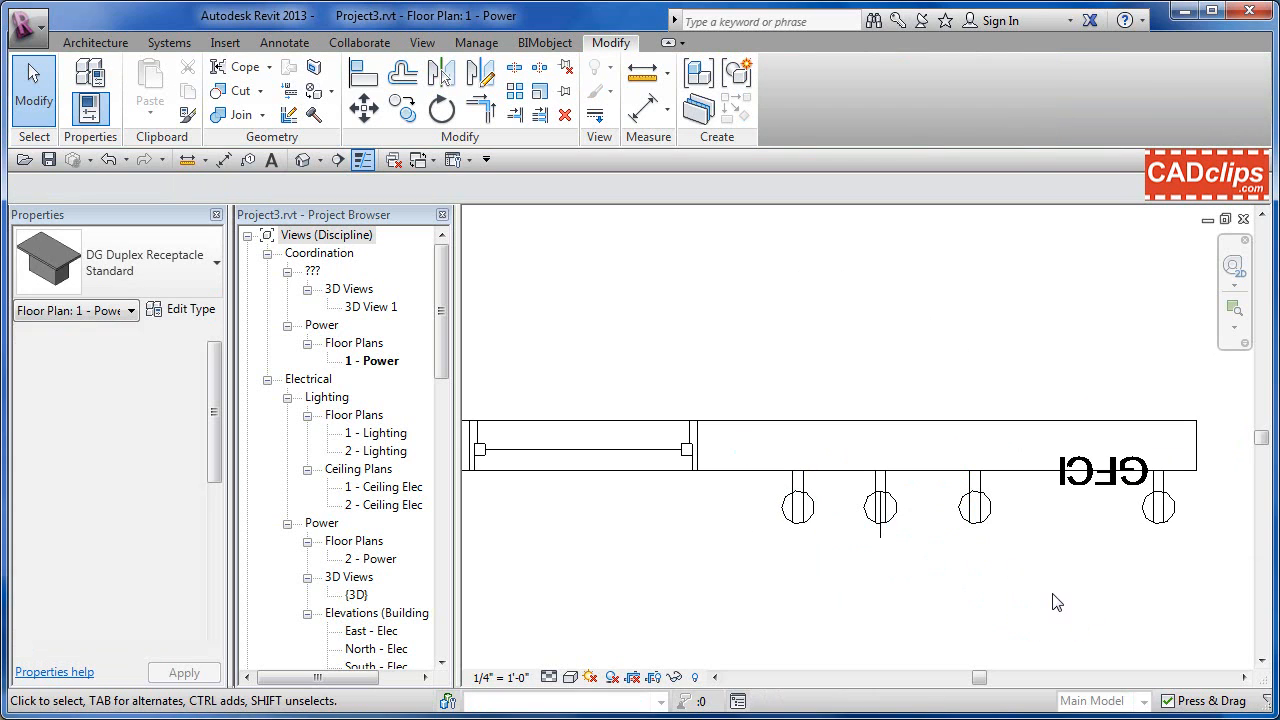
Step: Turn on the 220 V type parameter for the Standard type of the copied receptacle
click(818, 575)
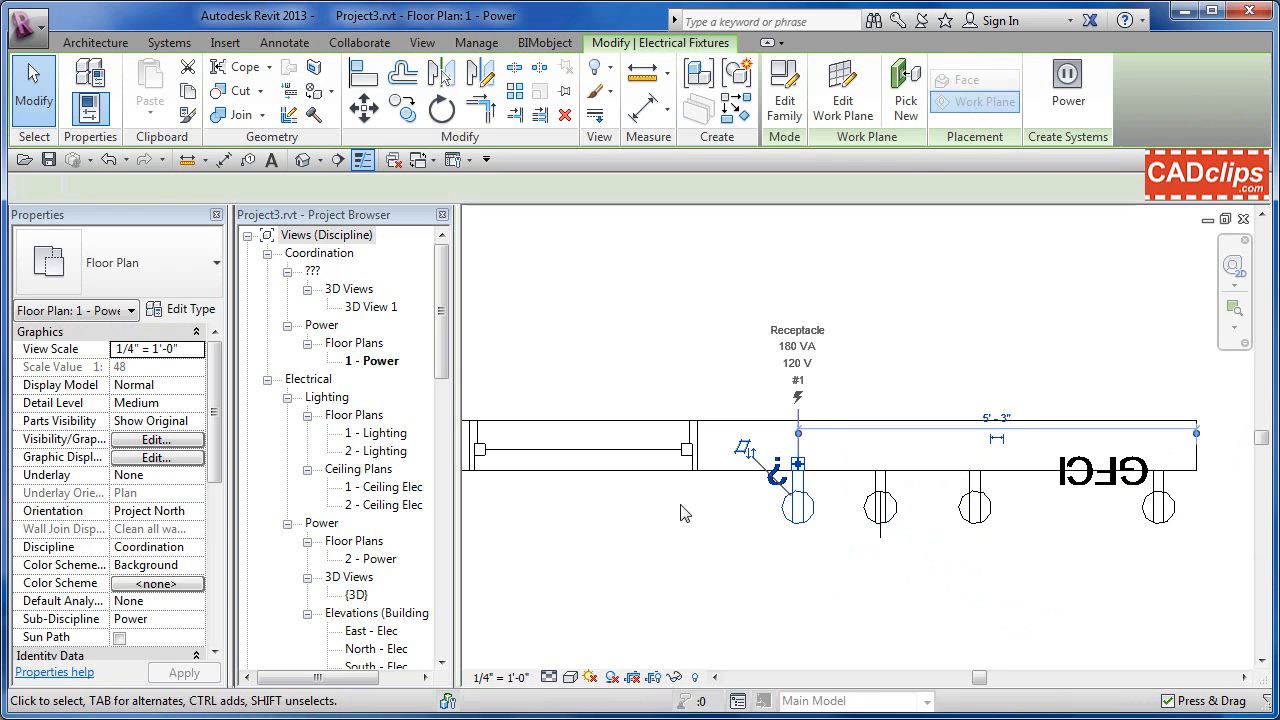
click(186, 308)
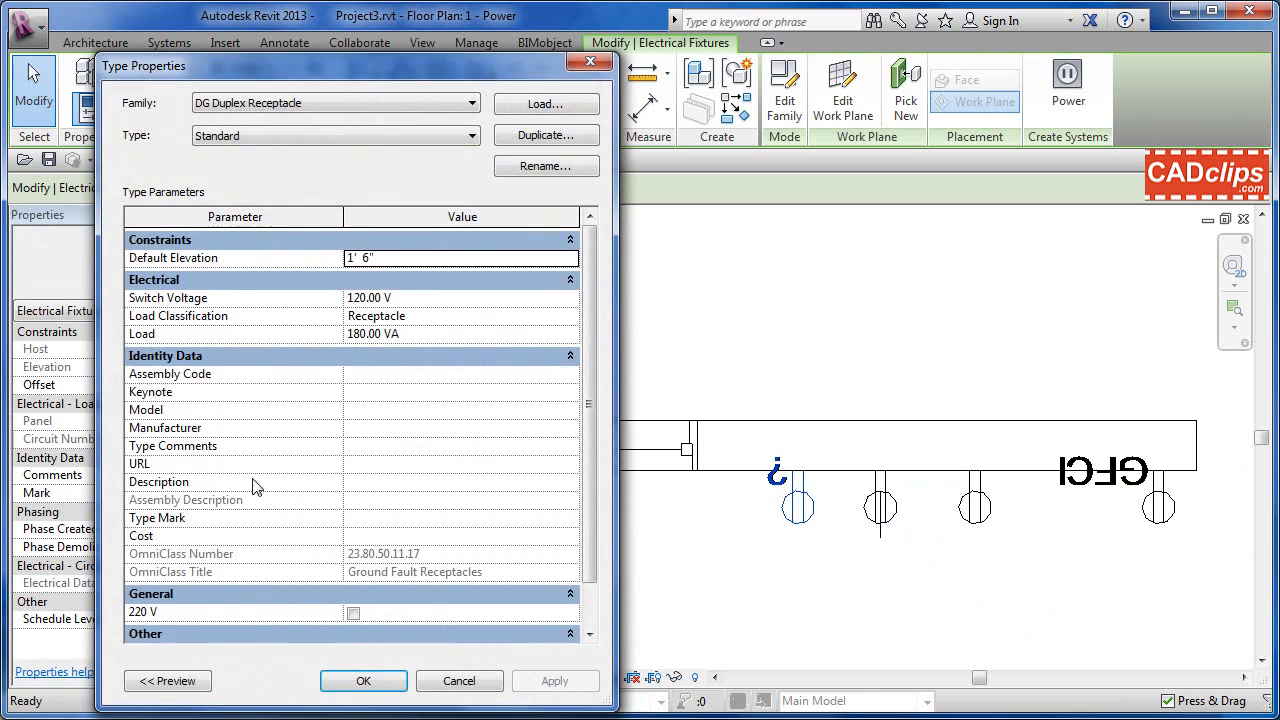
click(353, 613)
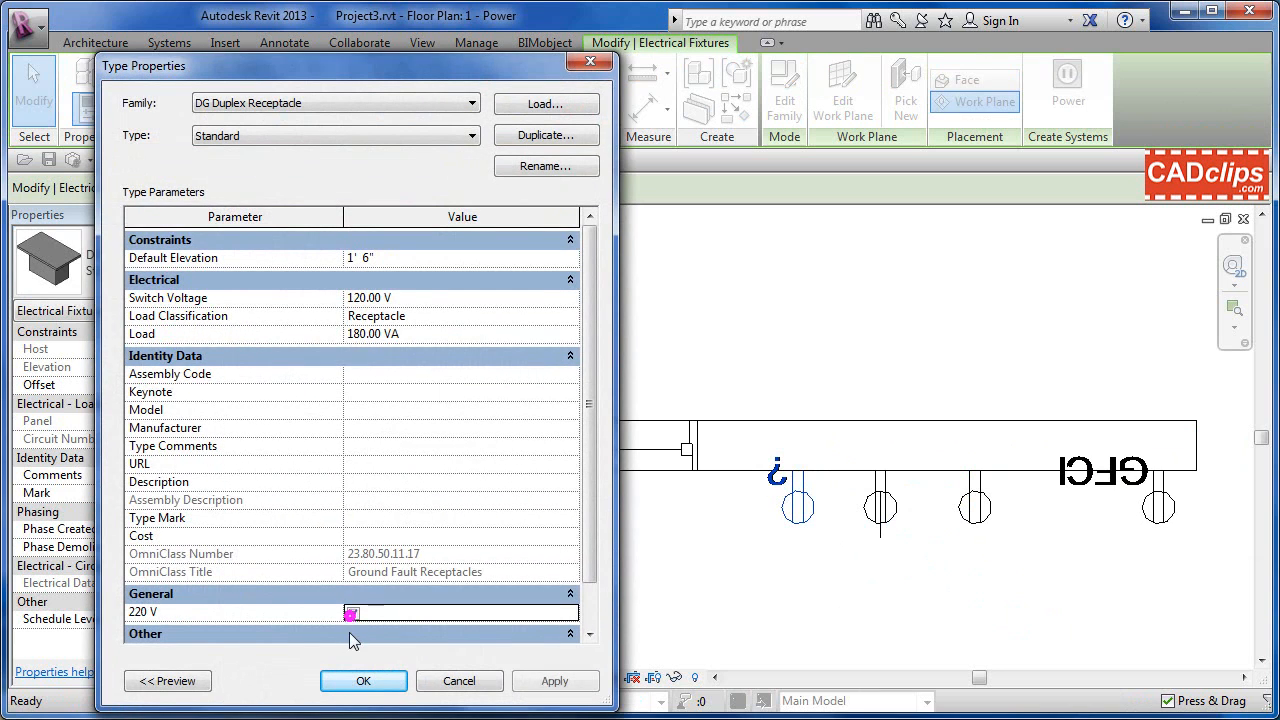
click(364, 682)
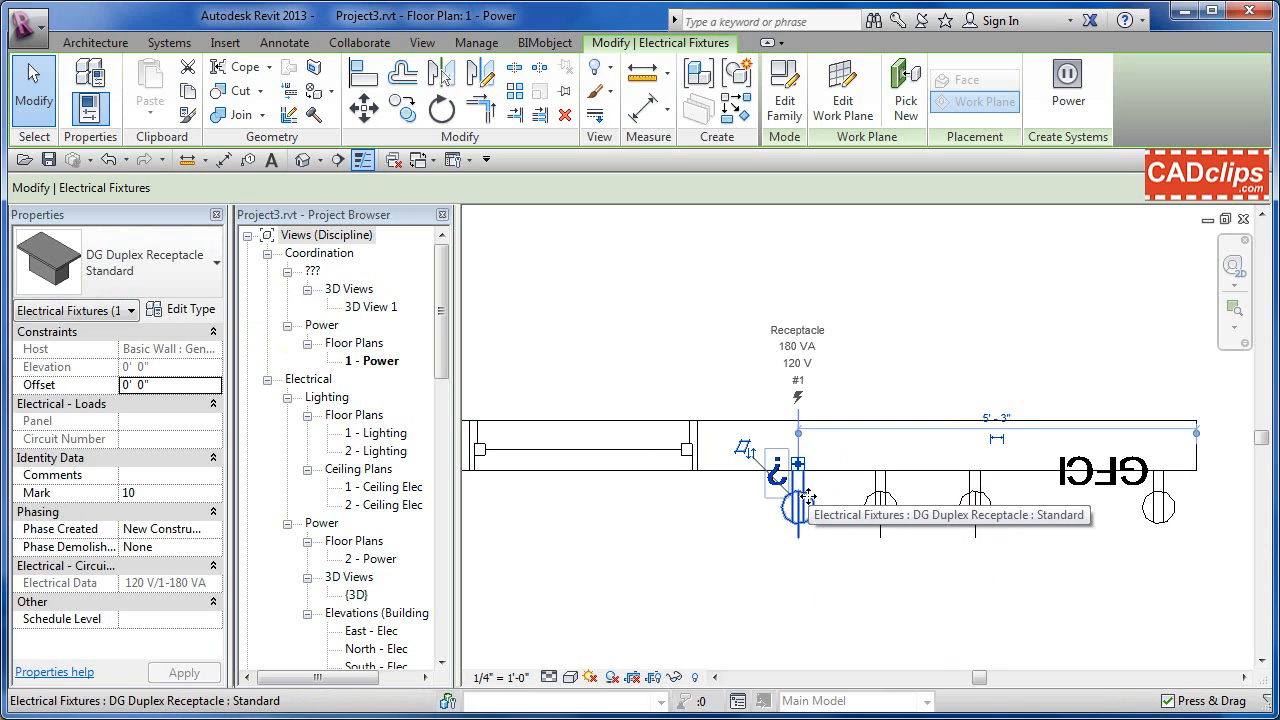
click(1007, 572)
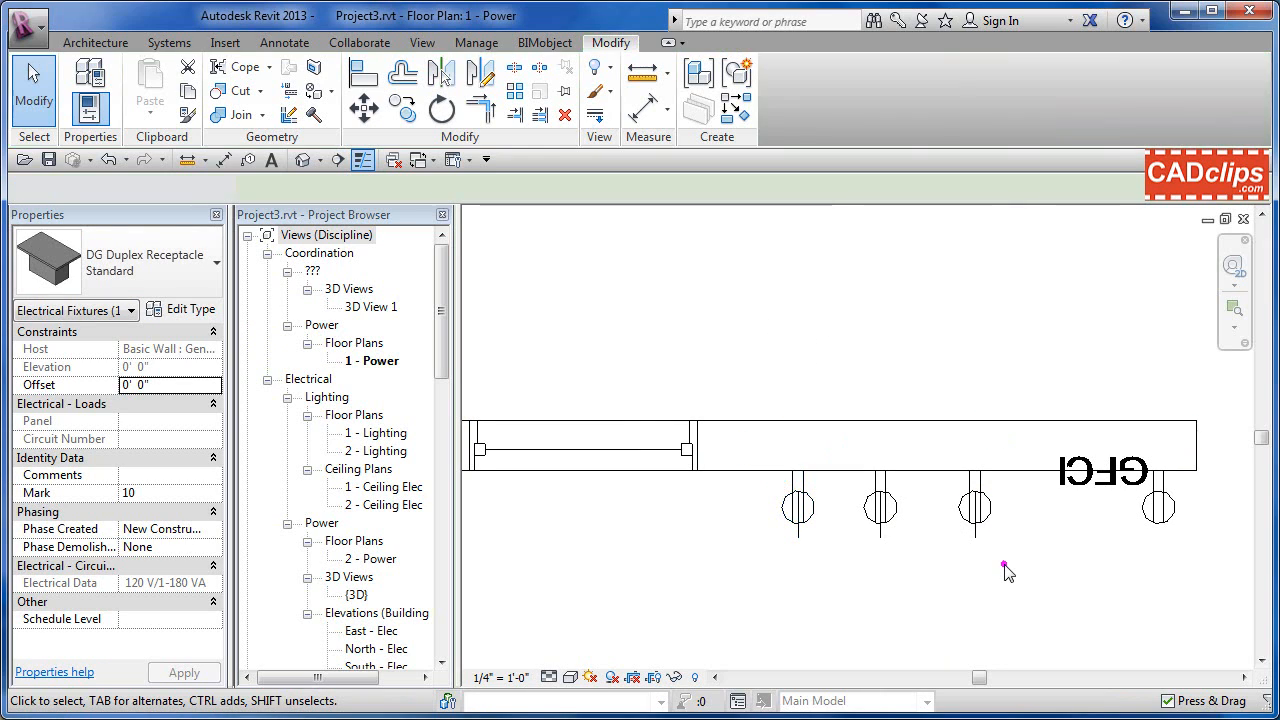
Step: Undo the 220 V change to the Standard receptacle type
click(110, 160)
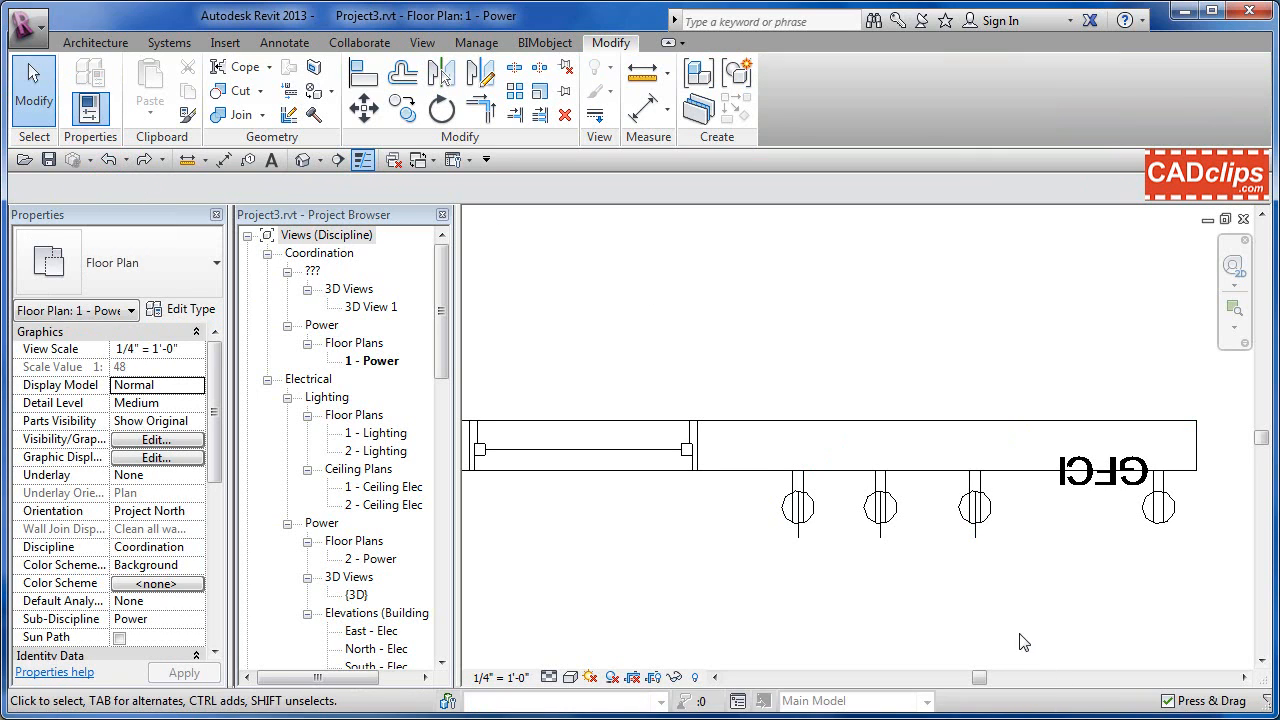
click(110, 160)
scroll(988, 548, up, 1)
middle_drag(1068, 545, 1016, 562)
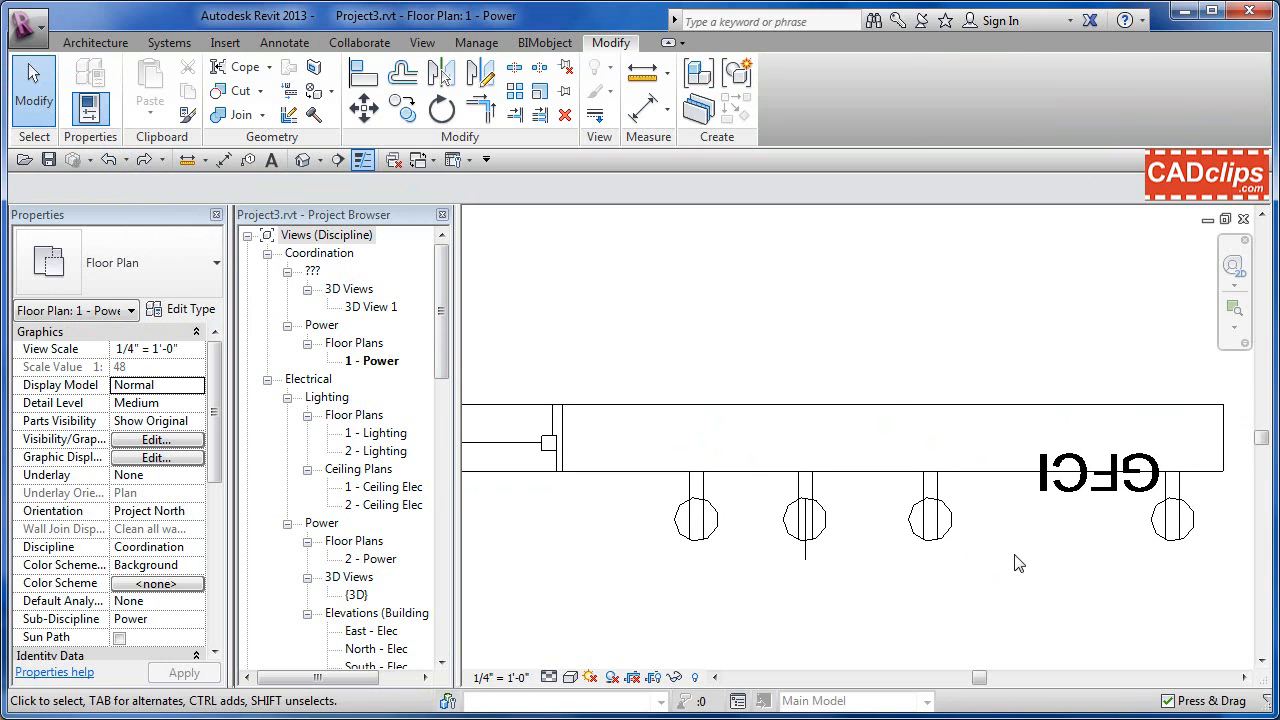
Step: Open the family of the Standard duplex receptacle next to the GFCI one and its nested annotation symbol for editing
click(930, 518)
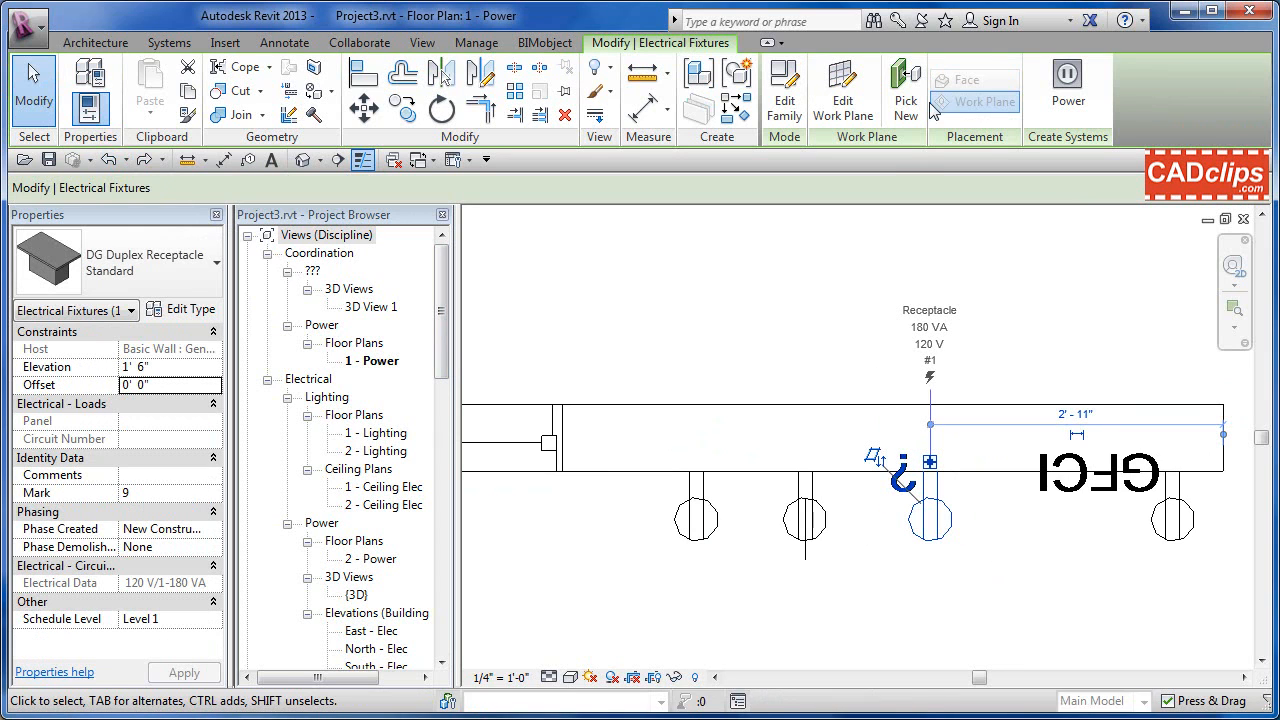
click(783, 97)
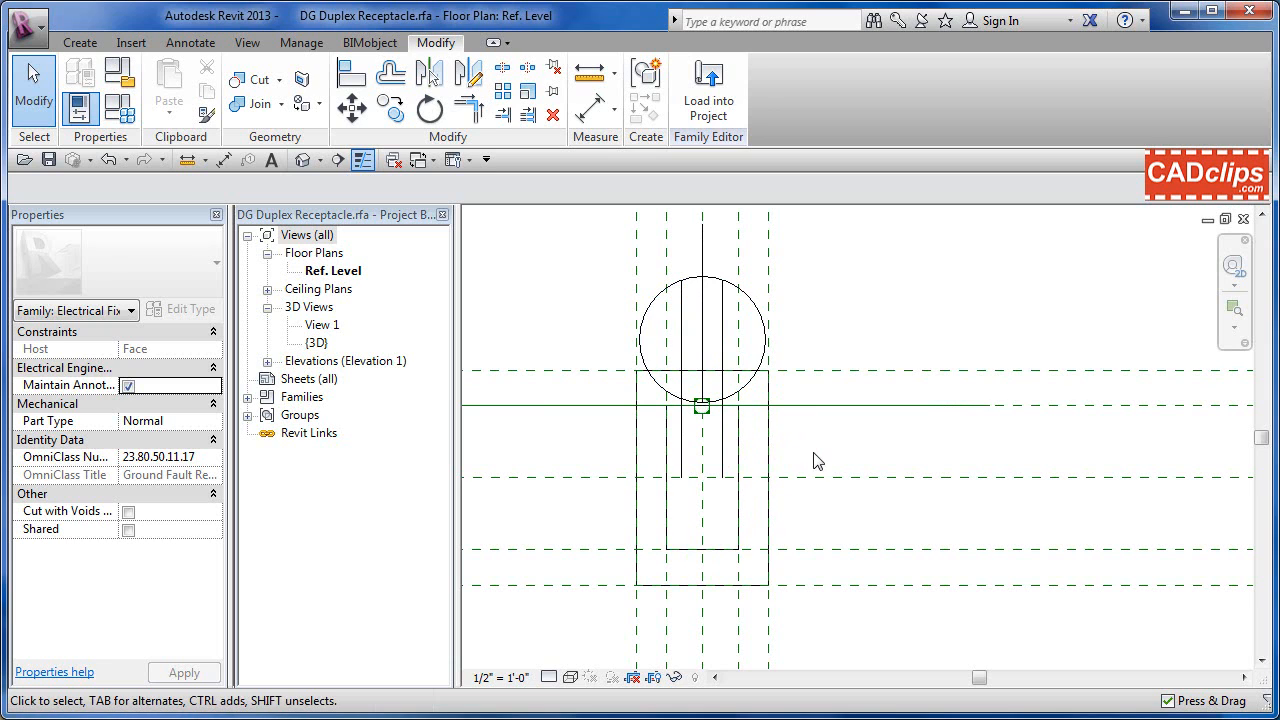
click(745, 303)
click(695, 112)
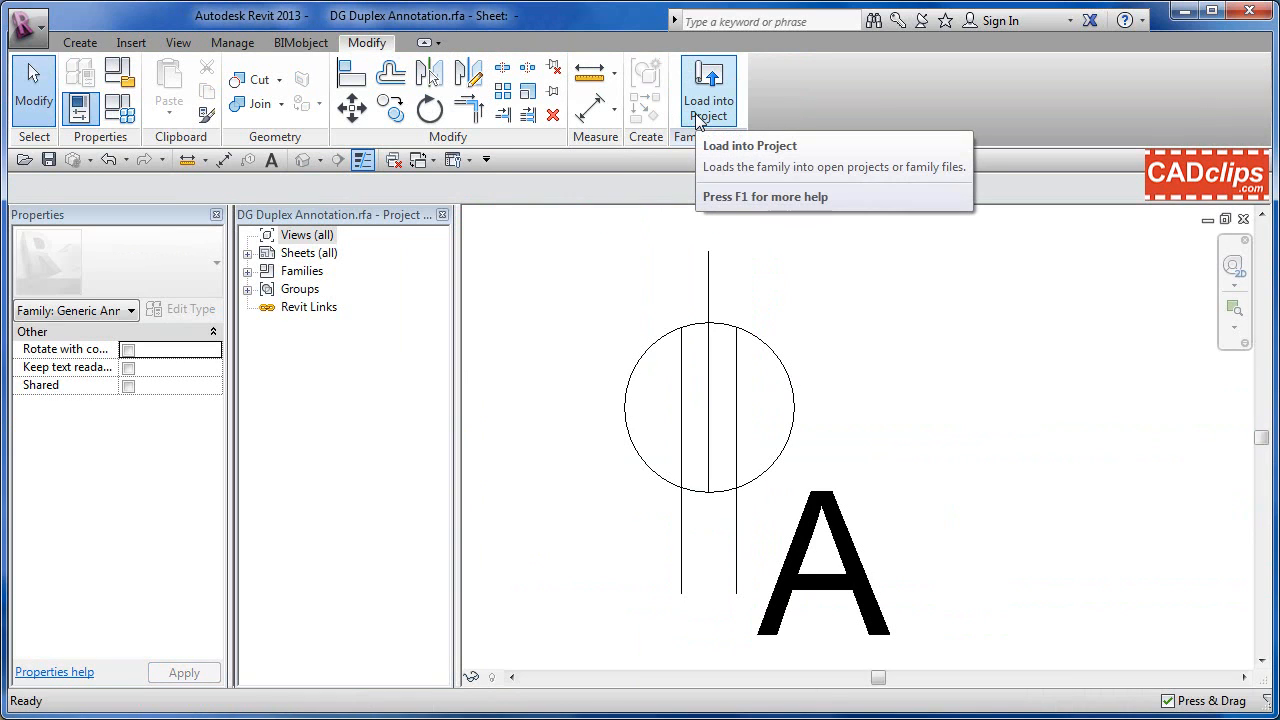
Step: Shorten the symbol's middle line to the circle's top edge and extend its lower end level with the two outer lines
click(708, 288)
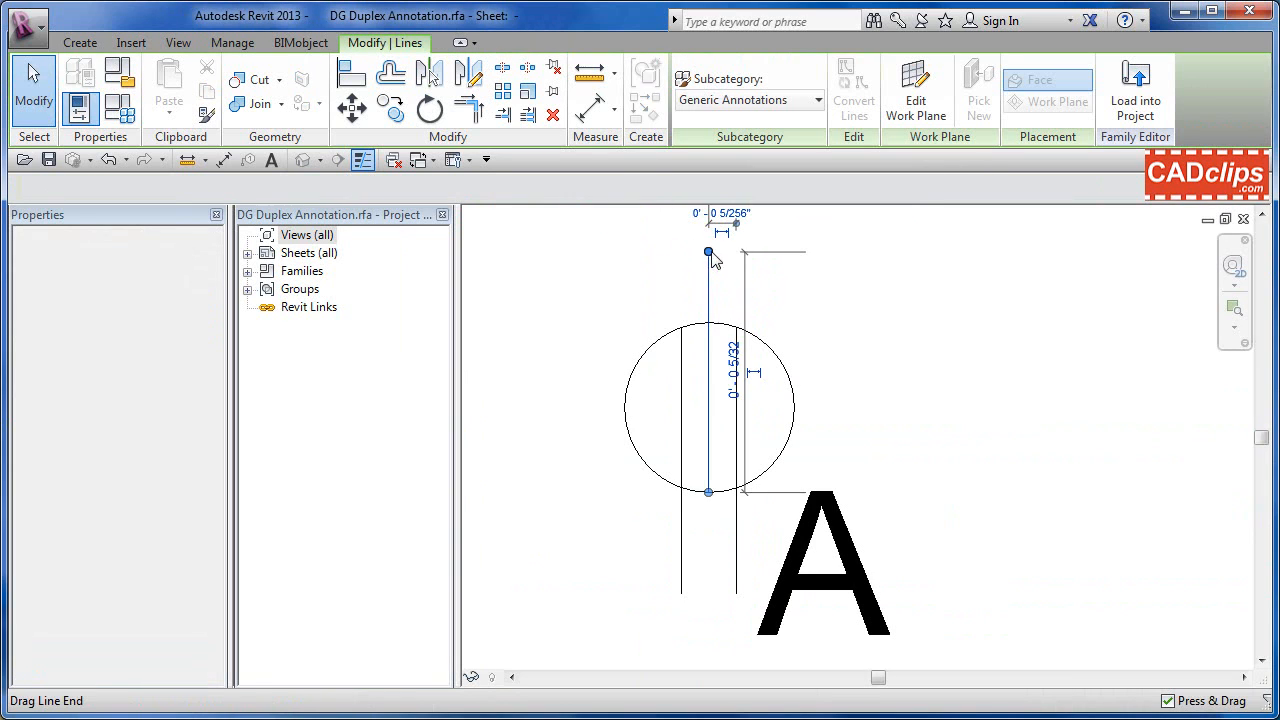
drag(712, 258, 708, 322)
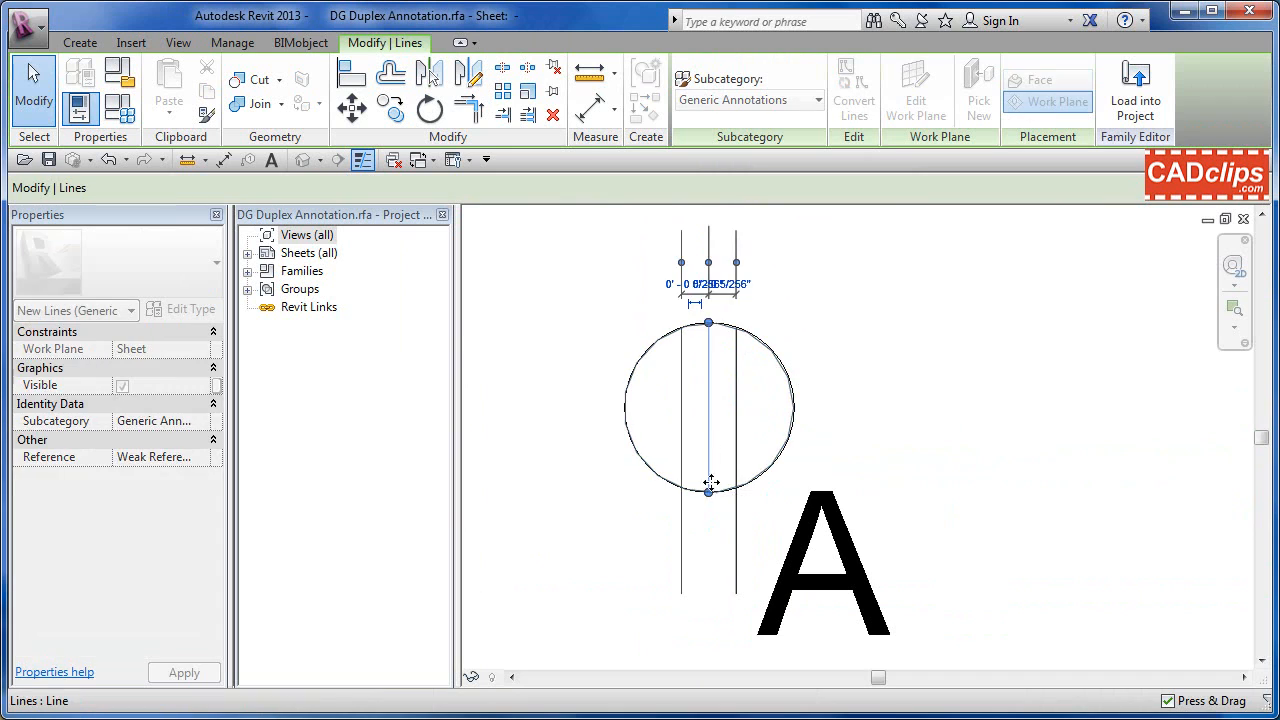
drag(710, 483, 708, 594)
click(934, 512)
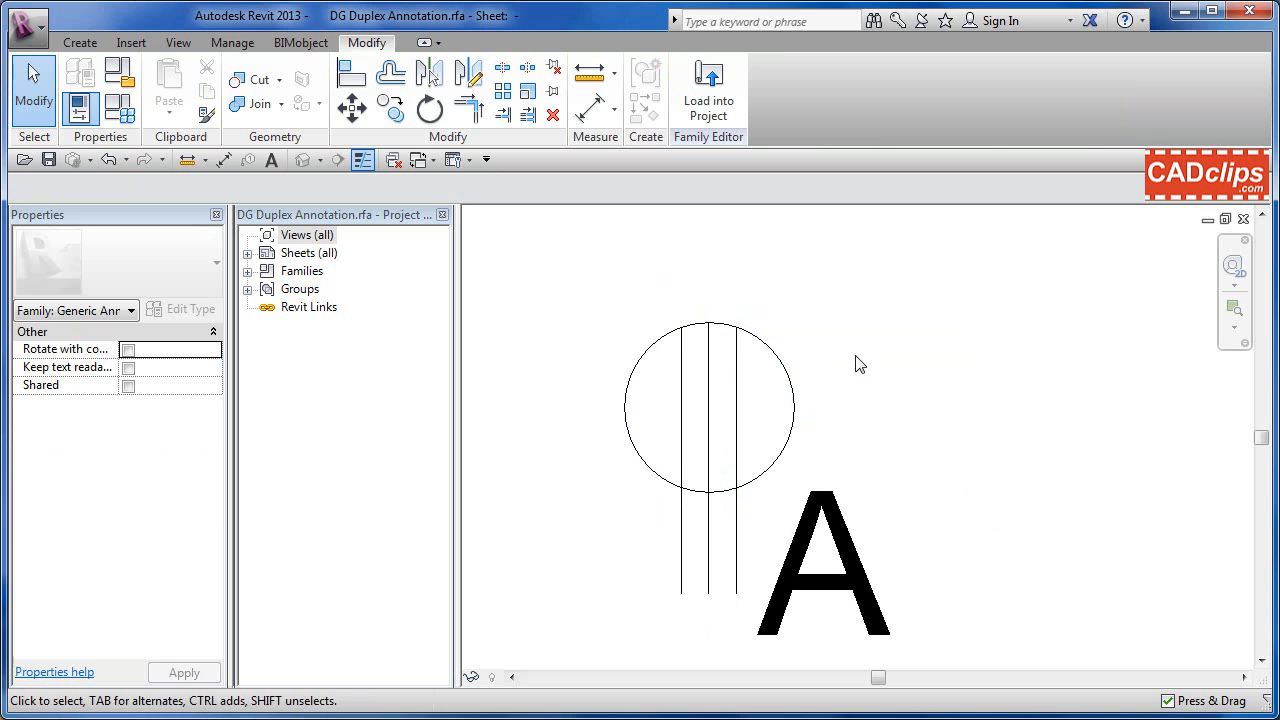
Step: Add a Yes/No instance parameter named WP to the annotation family, grouped under General
click(119, 108)
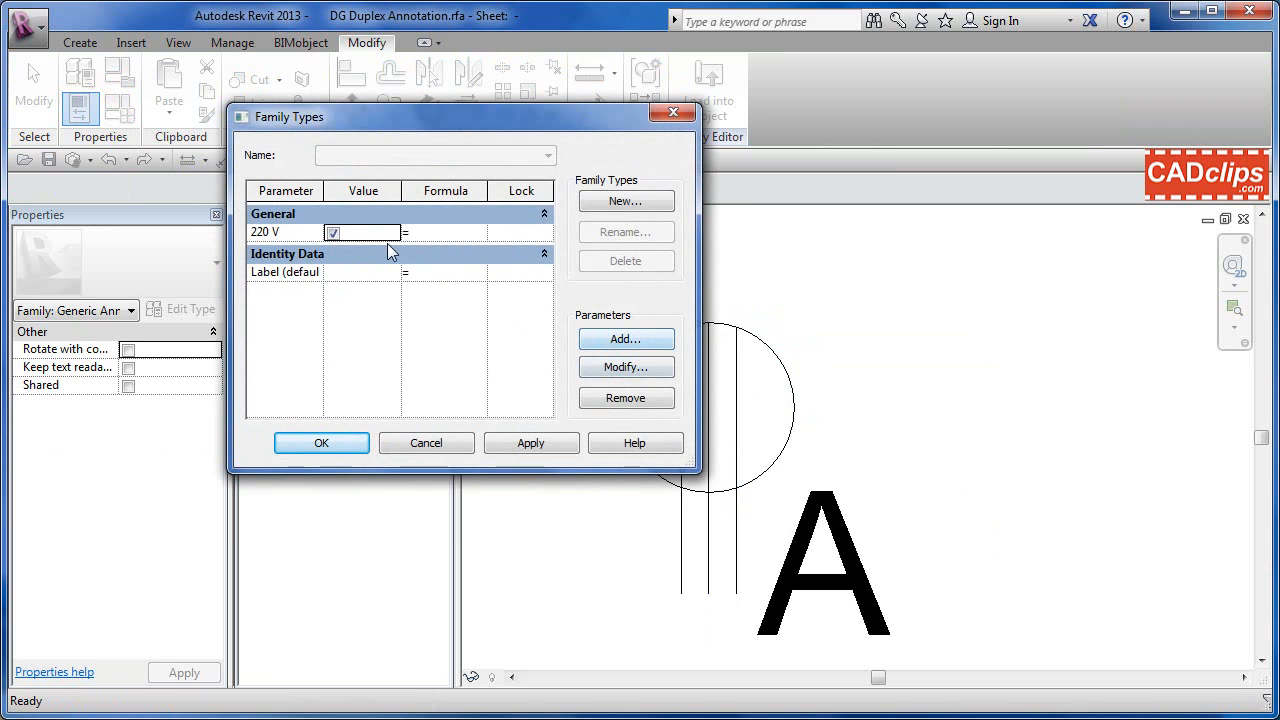
click(626, 340)
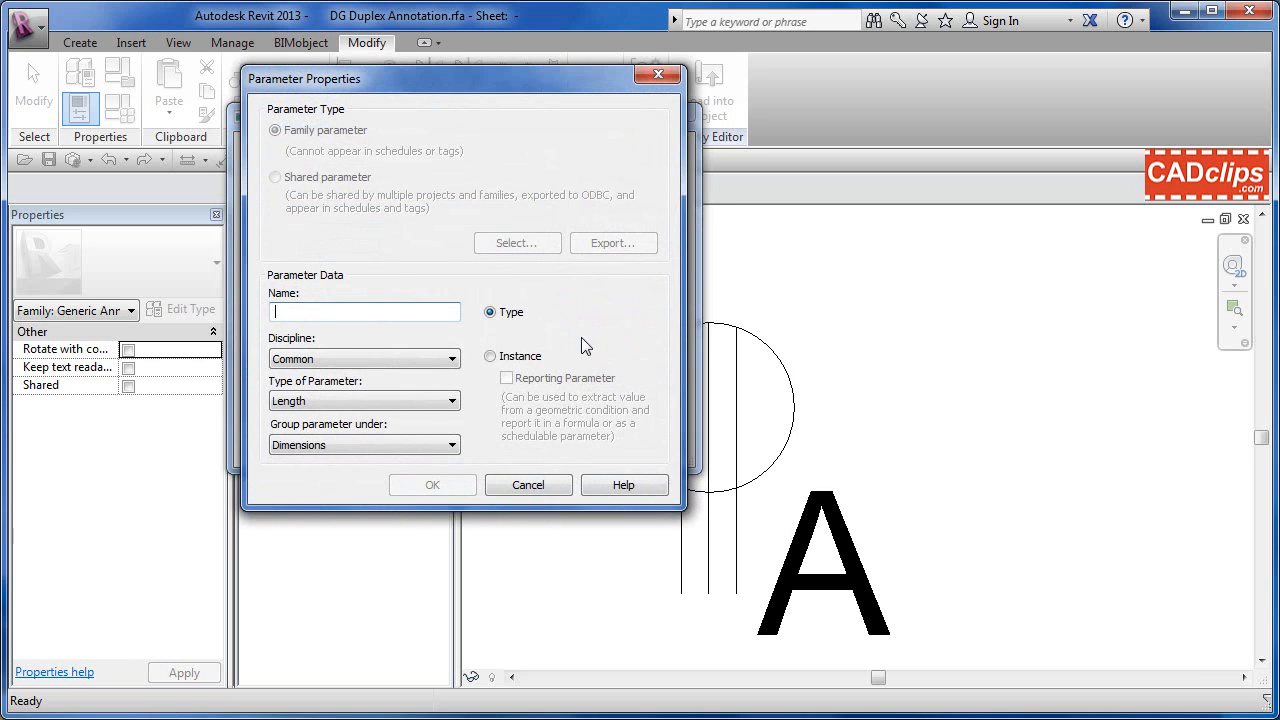
click(316, 312)
text(WP)
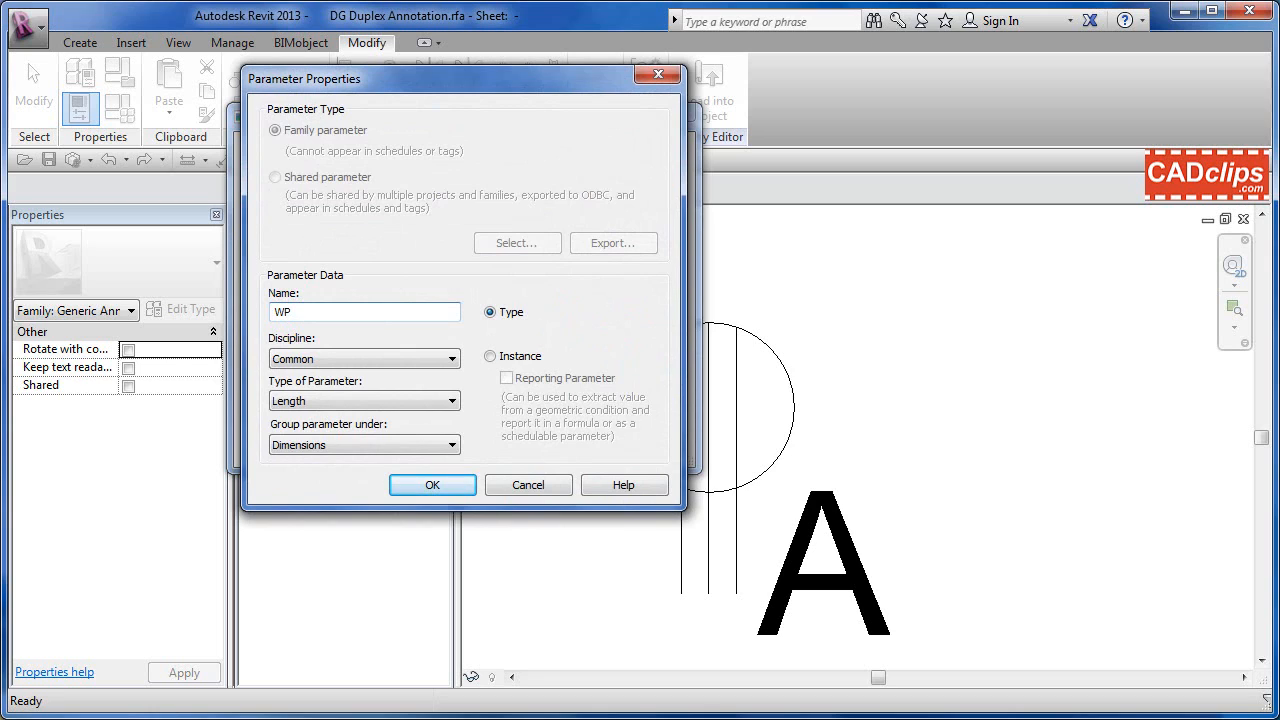
click(492, 358)
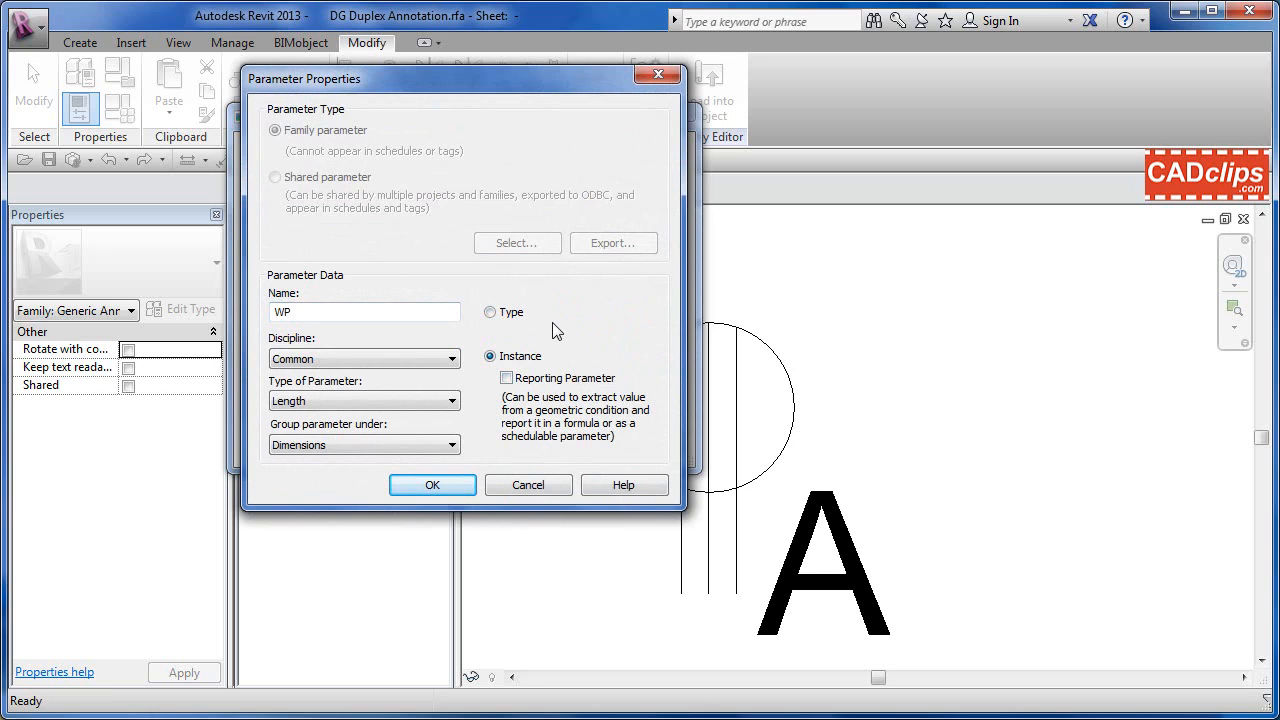
click(374, 402)
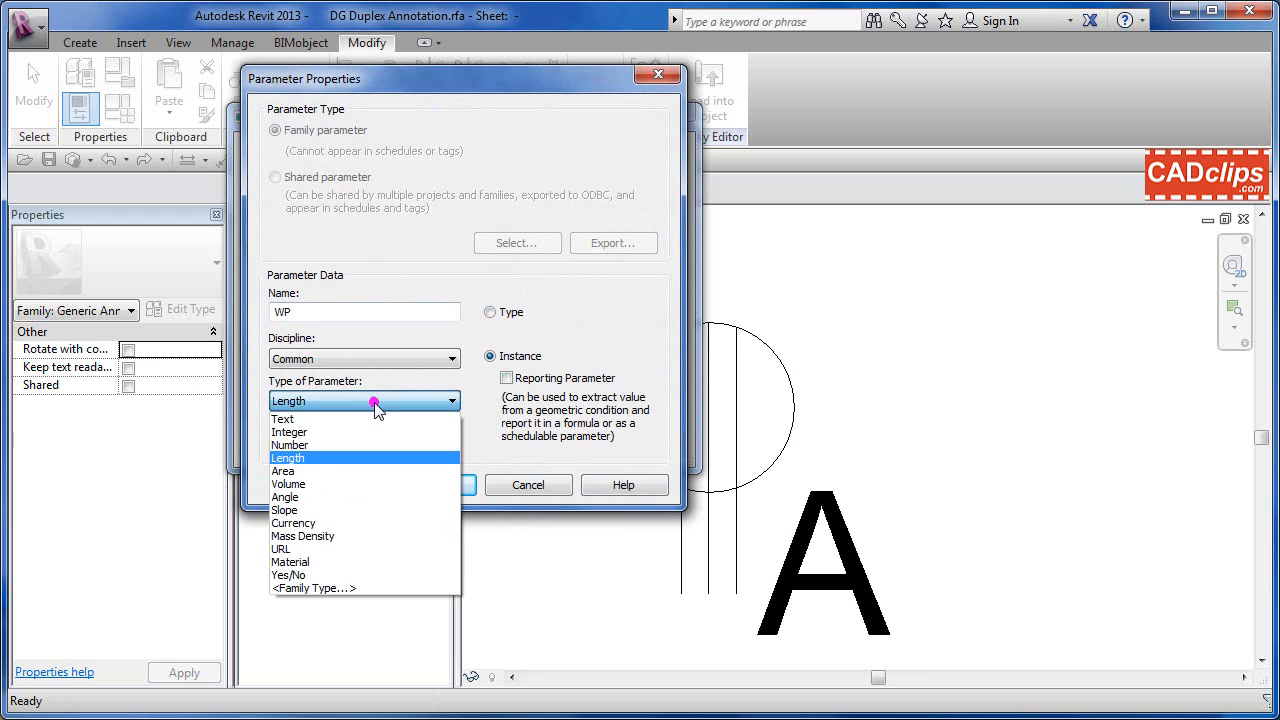
click(300, 575)
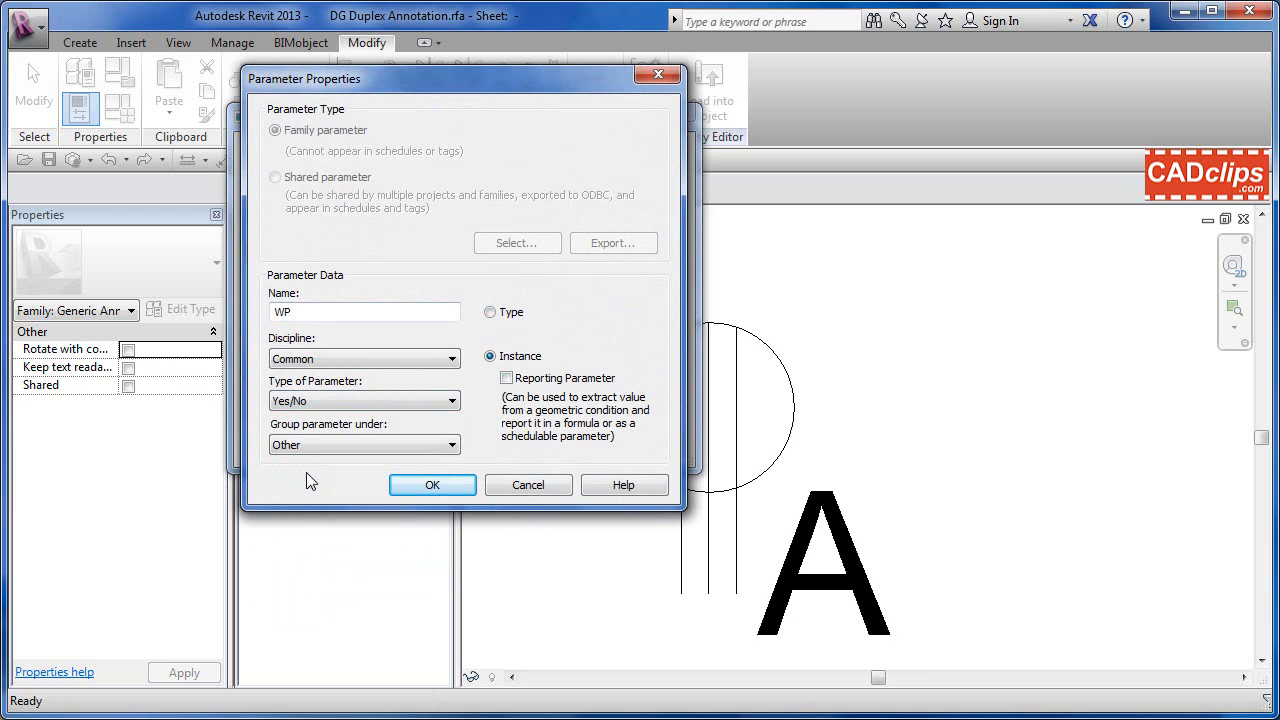
click(305, 447)
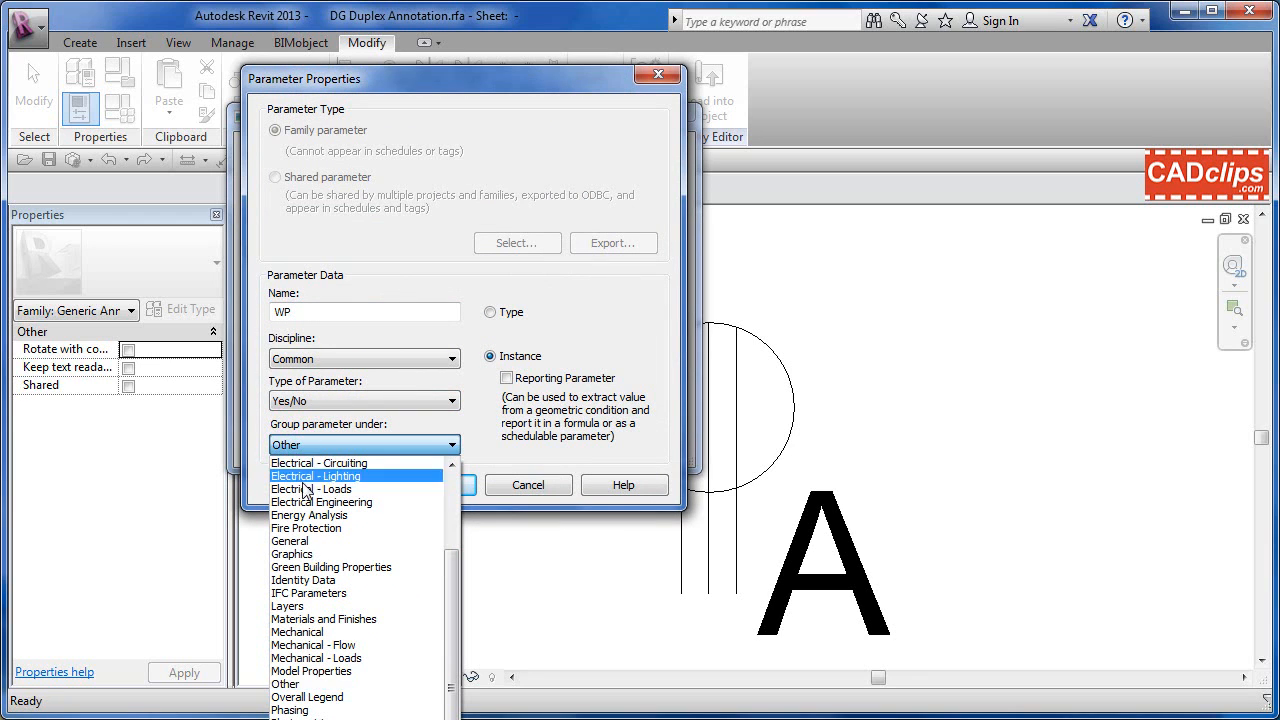
click(292, 541)
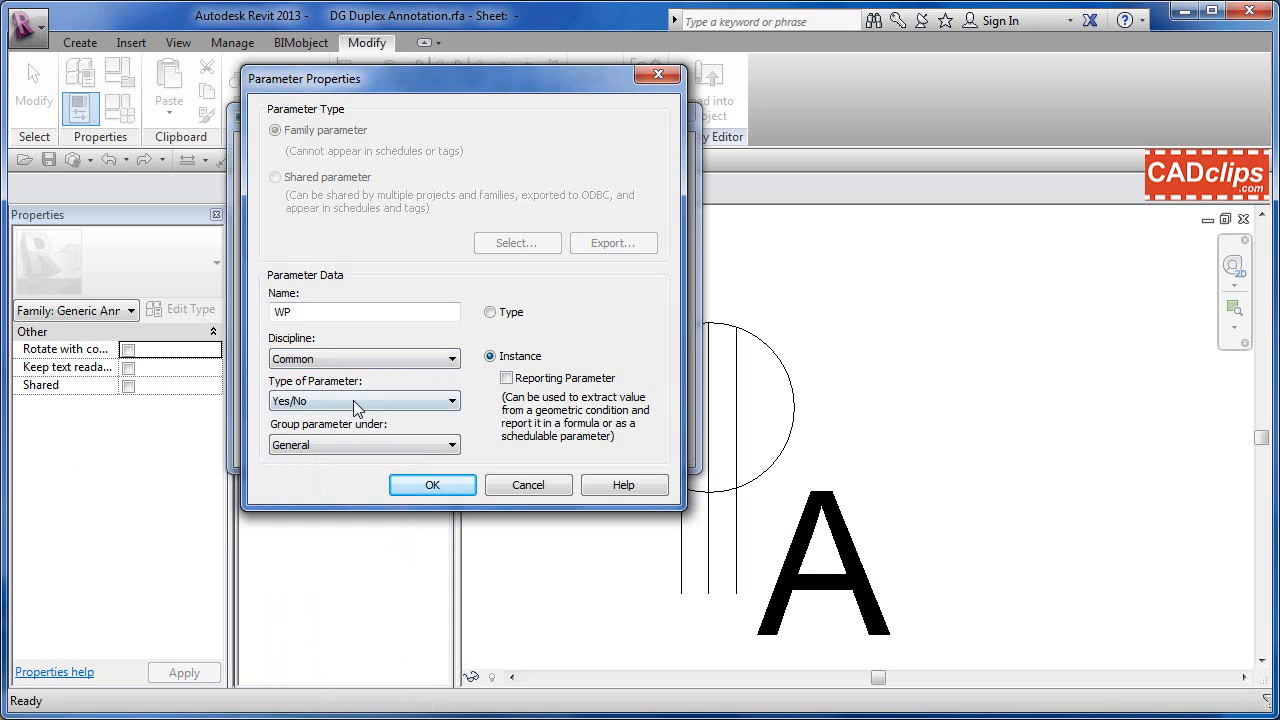
click(432, 484)
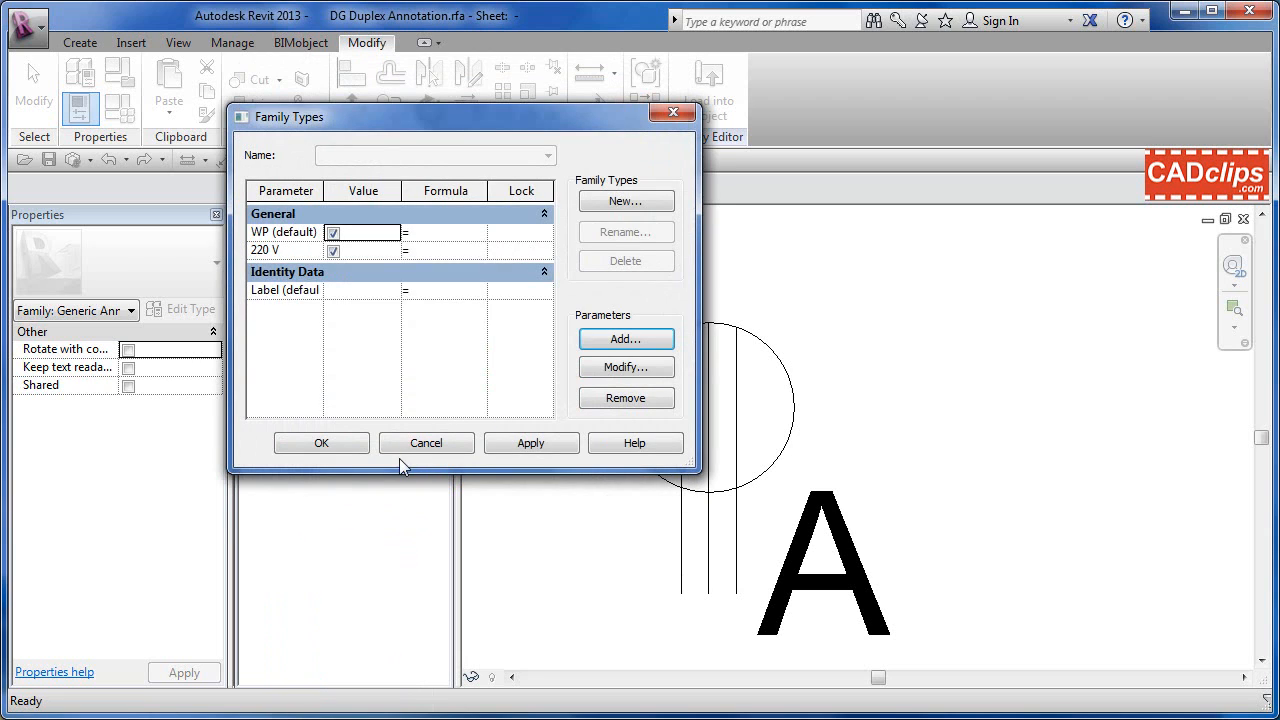
click(337, 449)
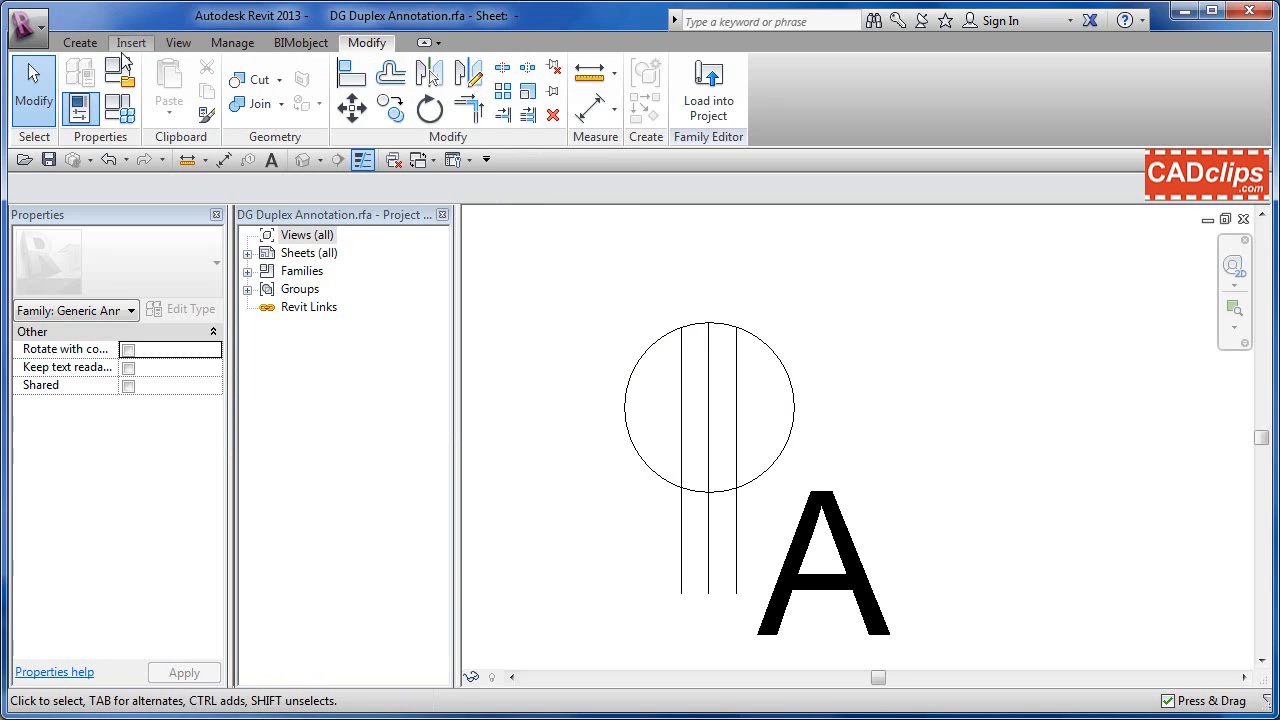
Step: Start a Solid Black filled region and pick the symbol's right vertical line and circle as boundary lines
click(80, 42)
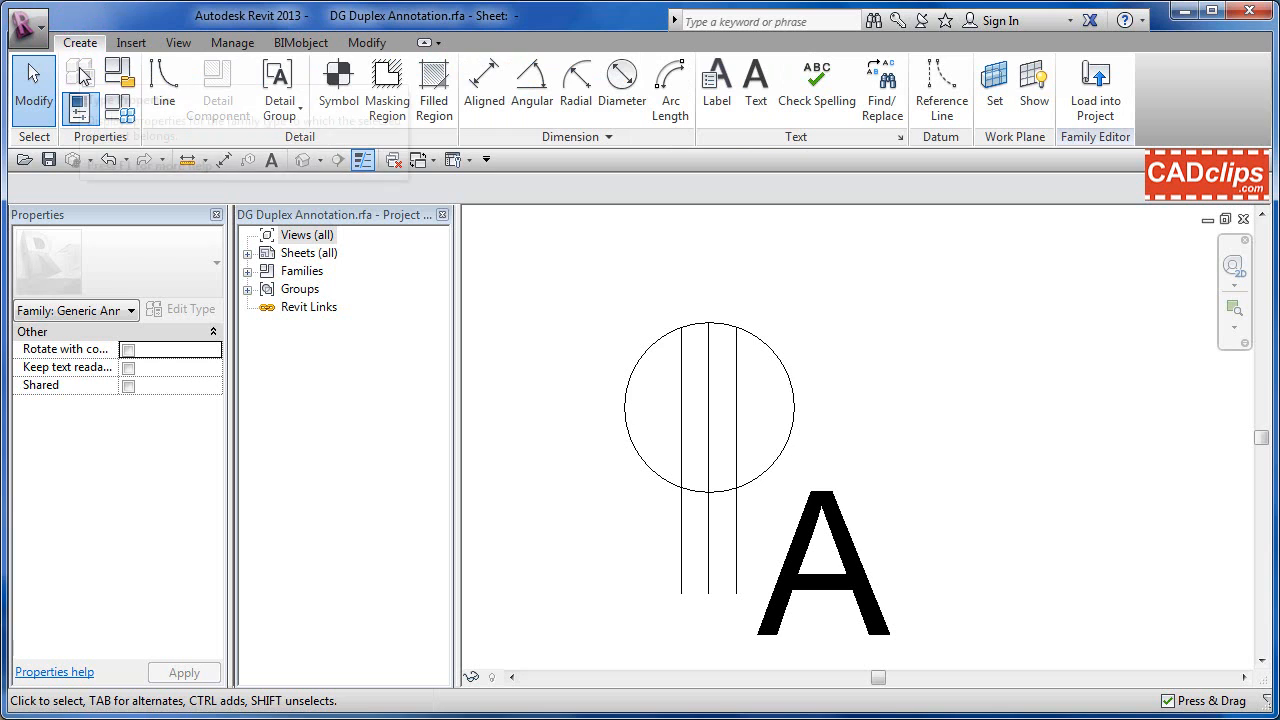
click(432, 95)
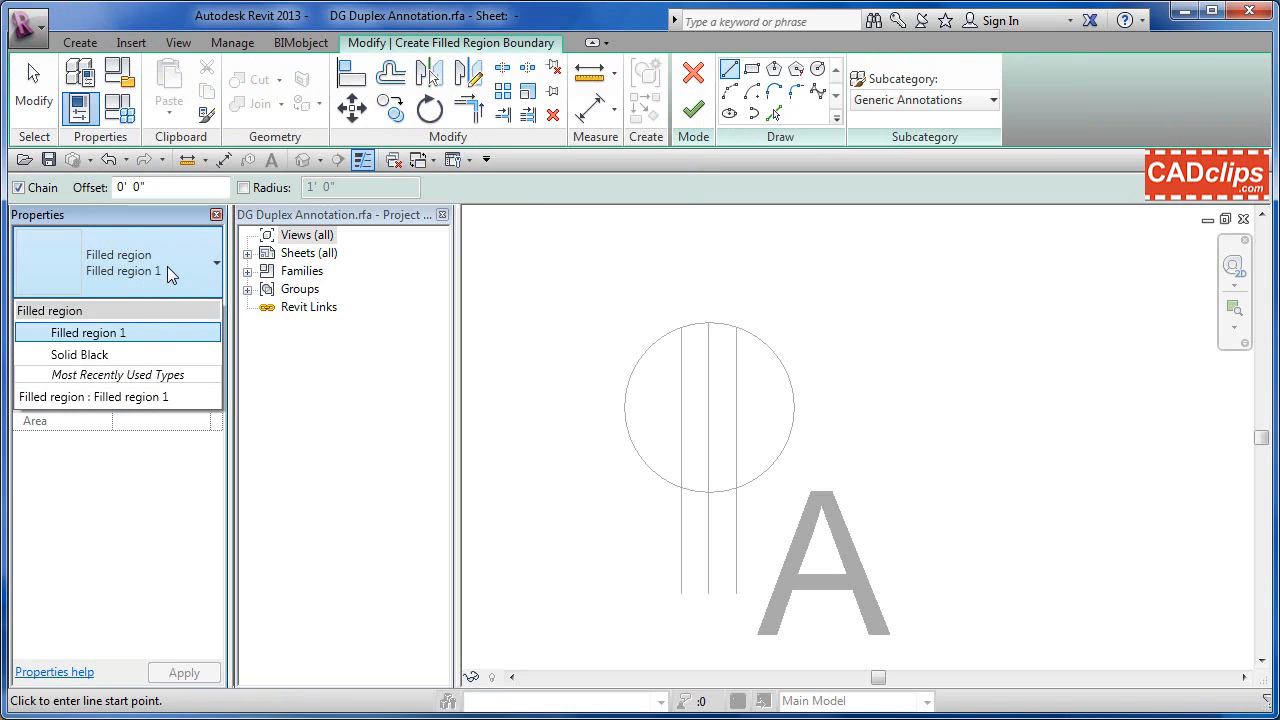
click(110, 355)
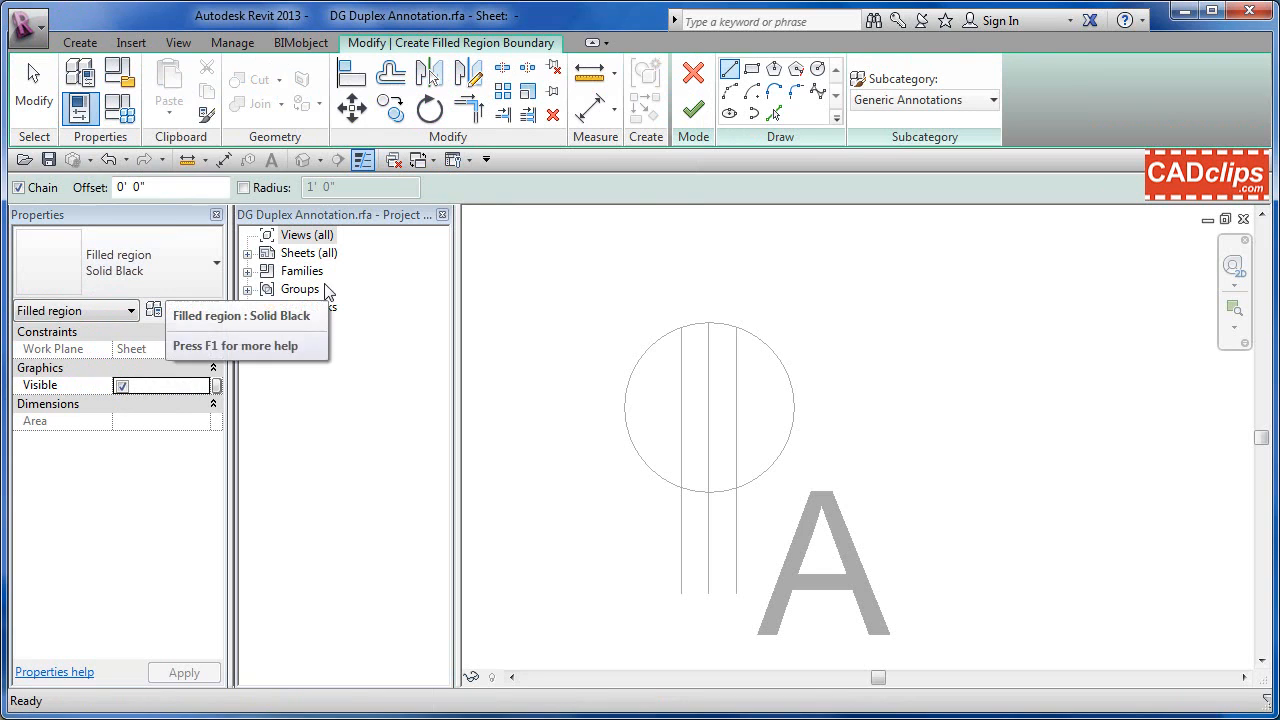
click(776, 113)
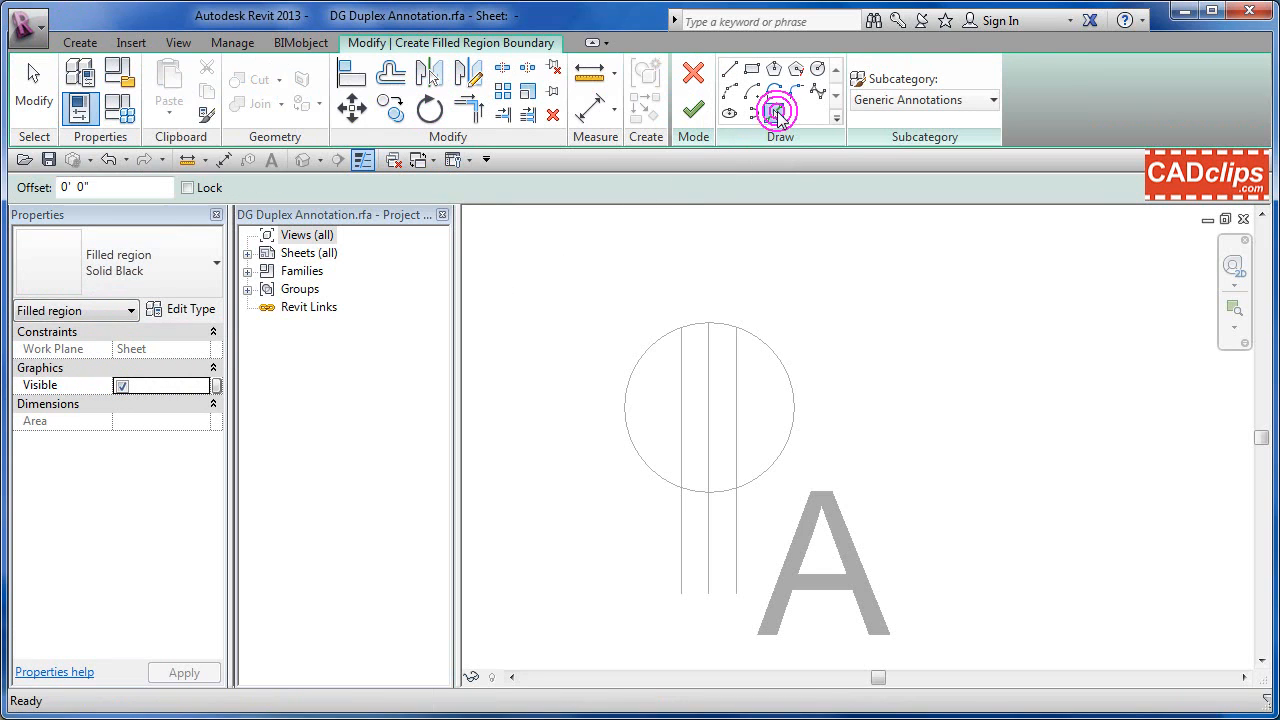
click(737, 389)
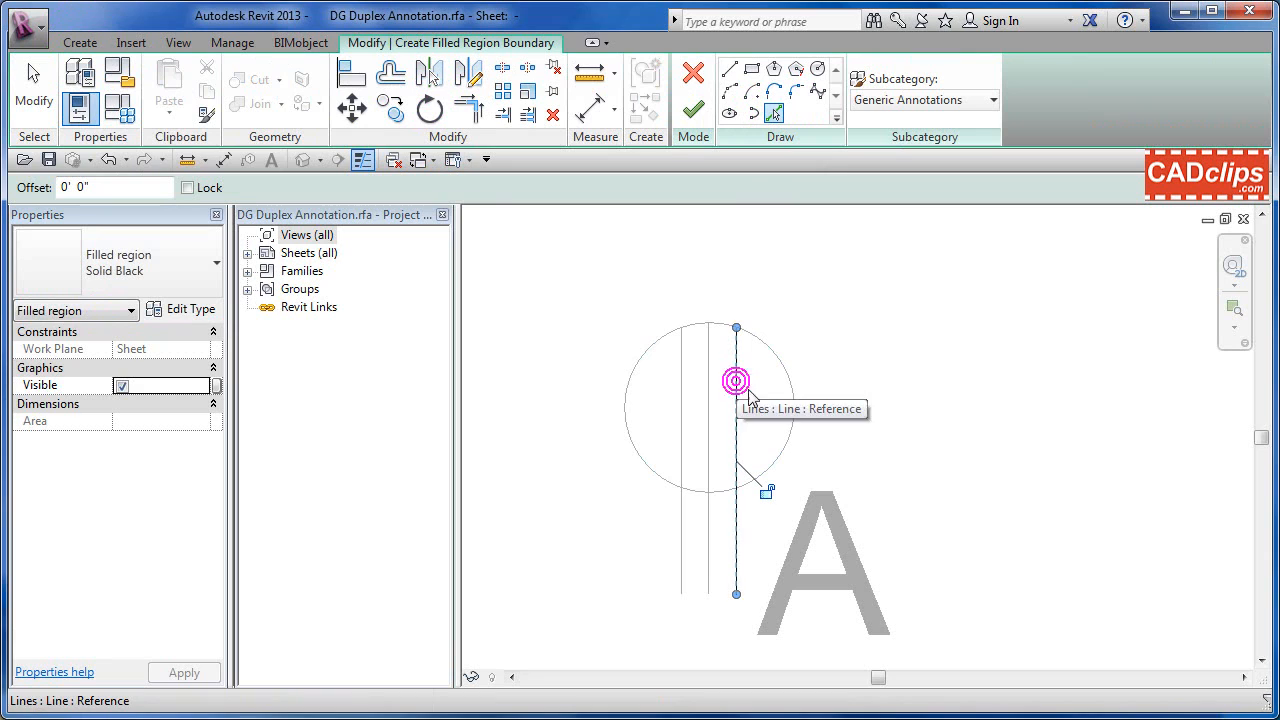
click(795, 391)
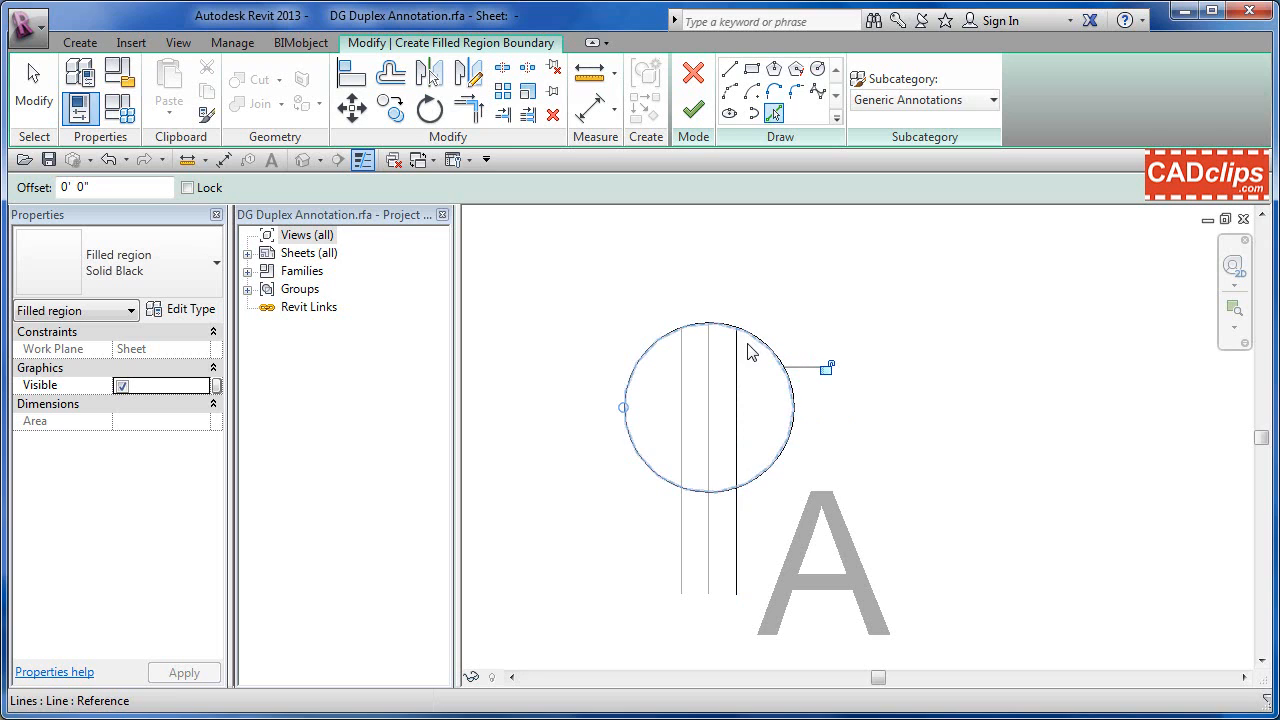
click(761, 288)
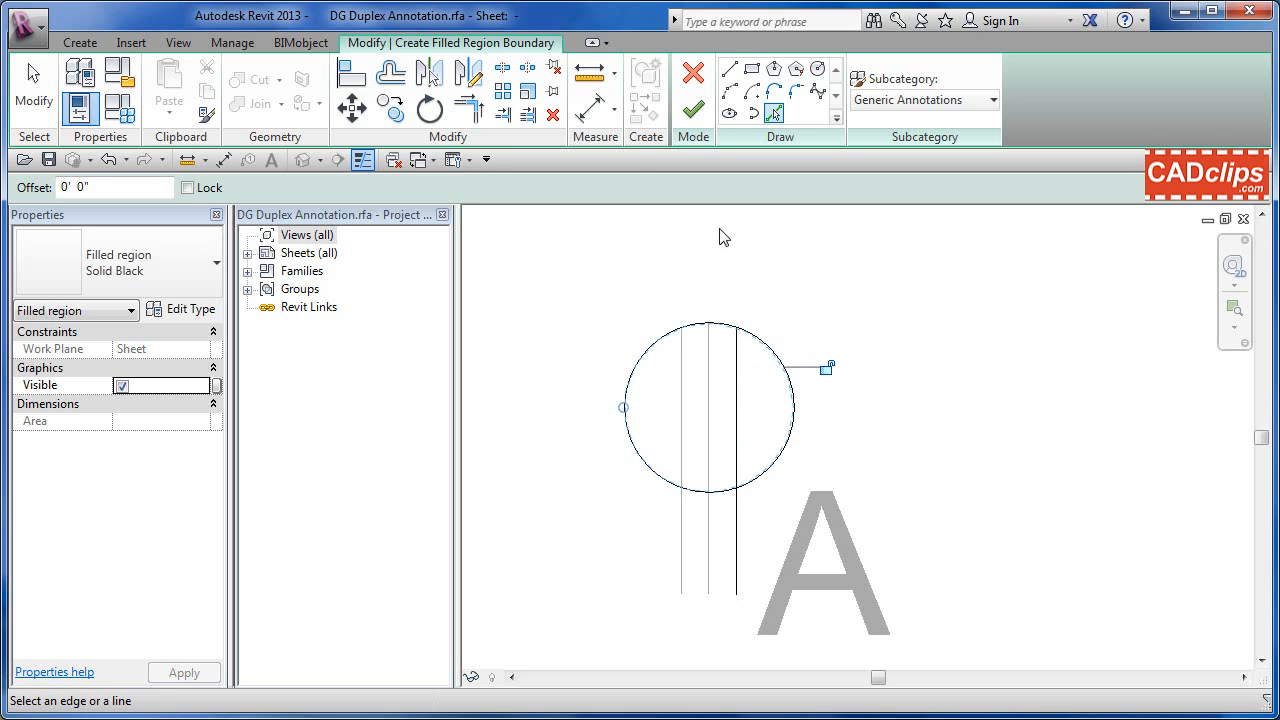
Step: Split the circular boundary with the inner segment deleted and shorten the remaining arc to end at the right vertical line
click(503, 70)
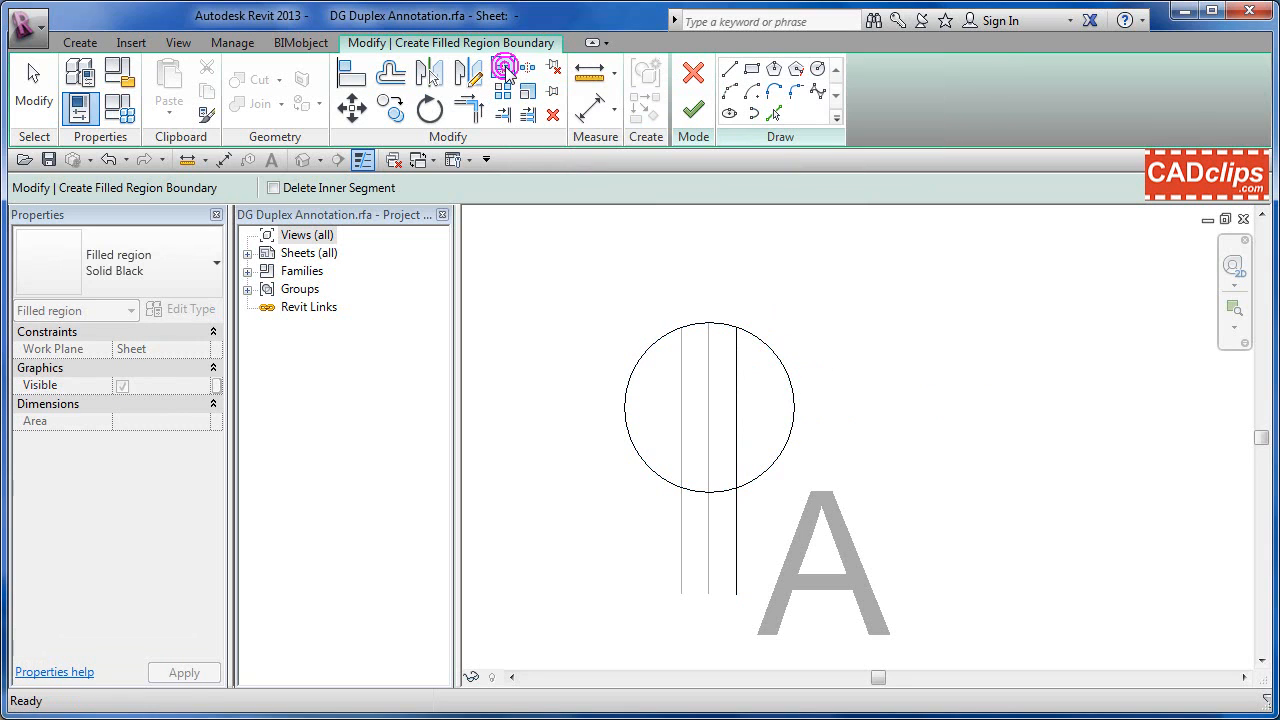
click(273, 188)
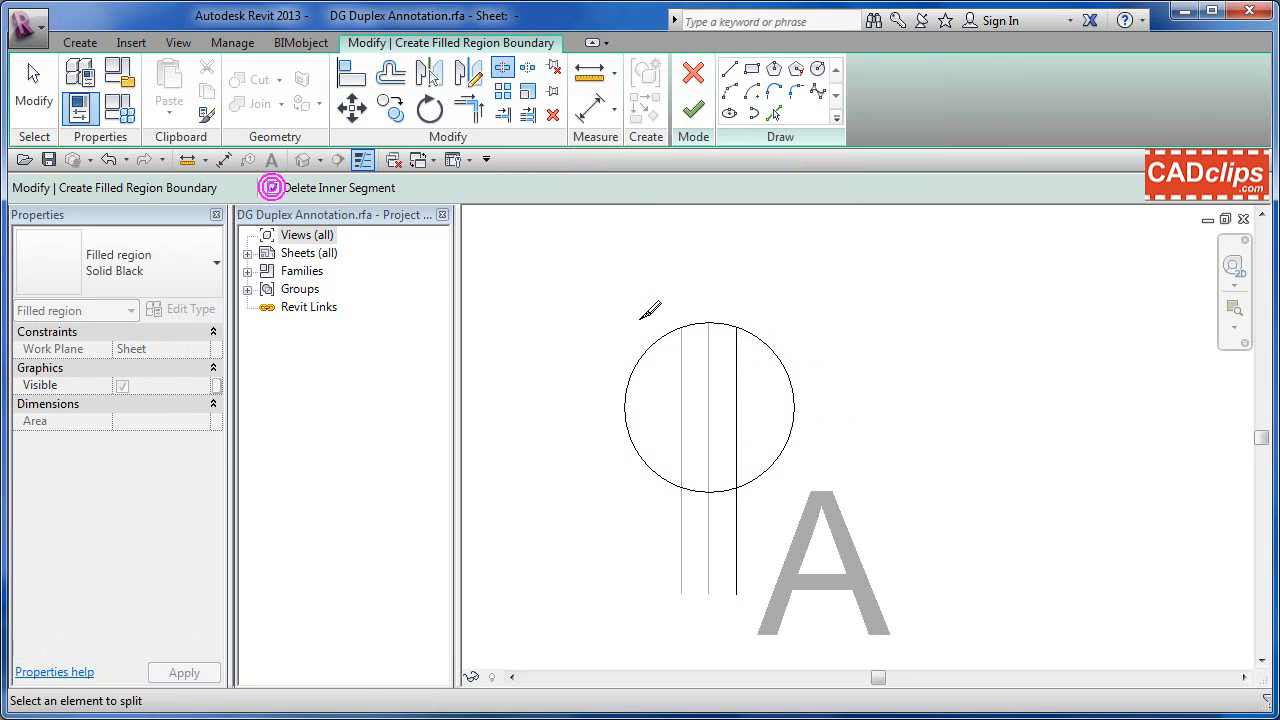
click(694, 325)
click(625, 418)
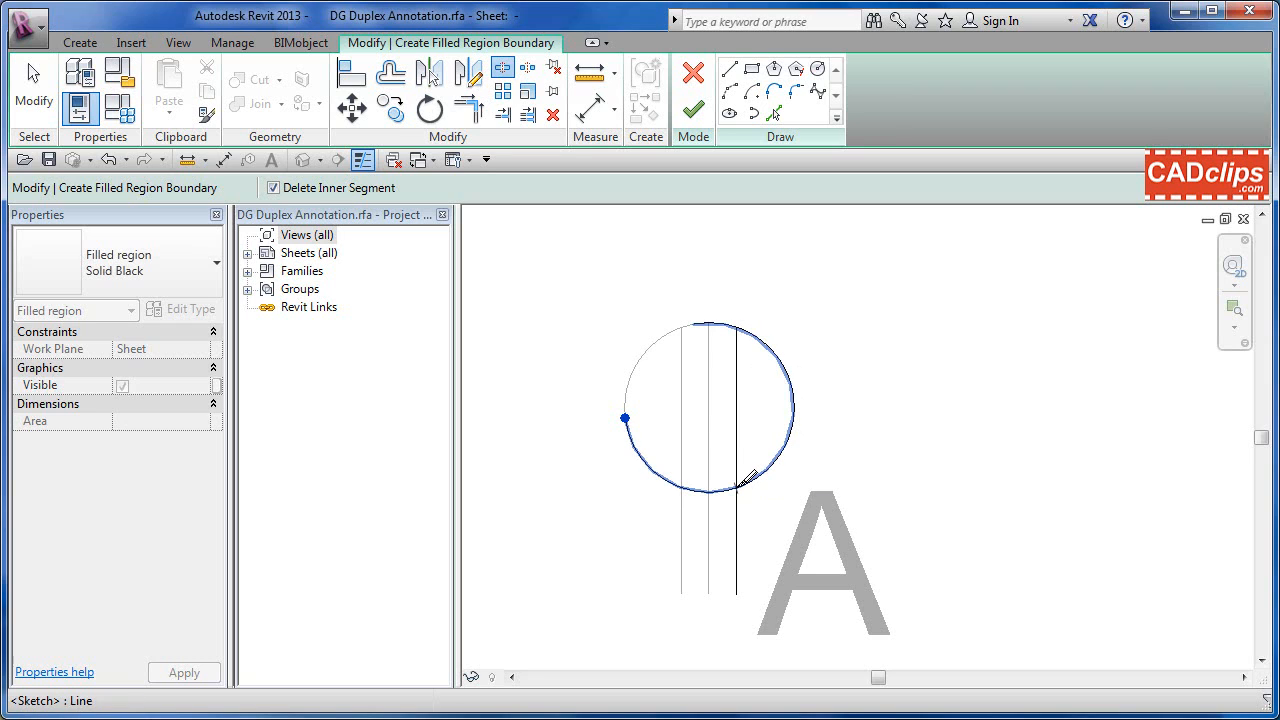
key(Escape)
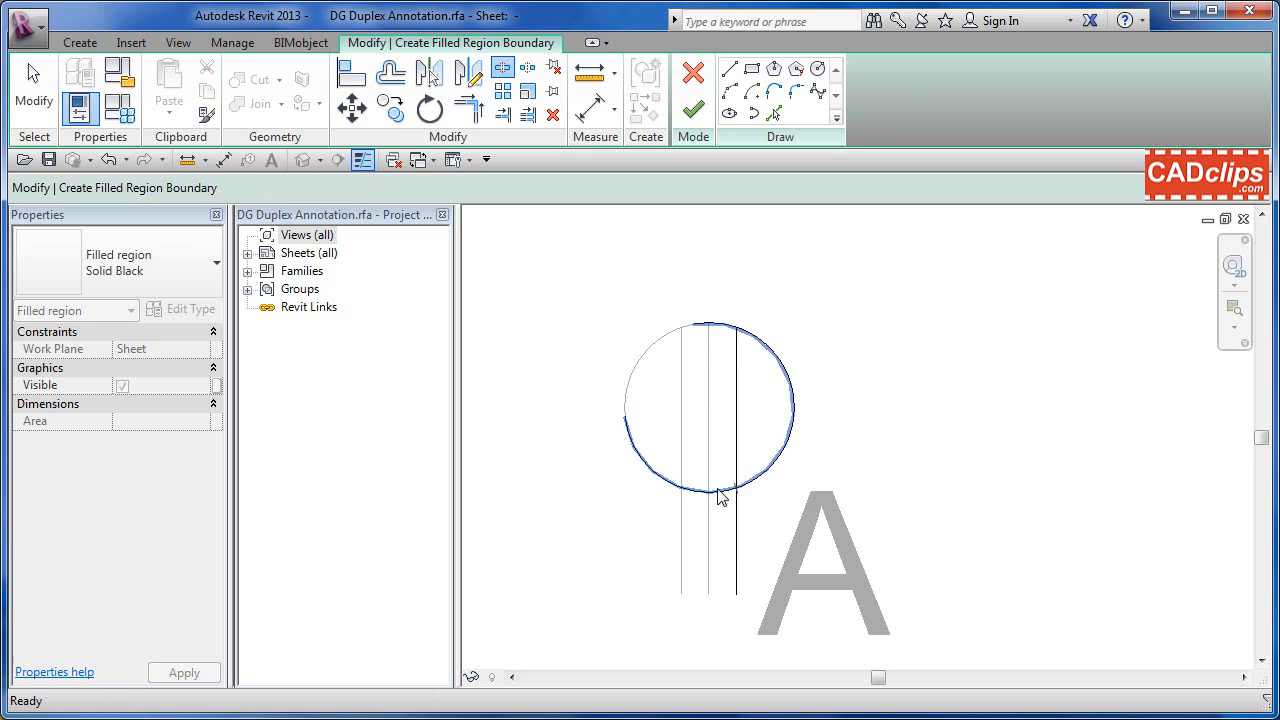
click(658, 483)
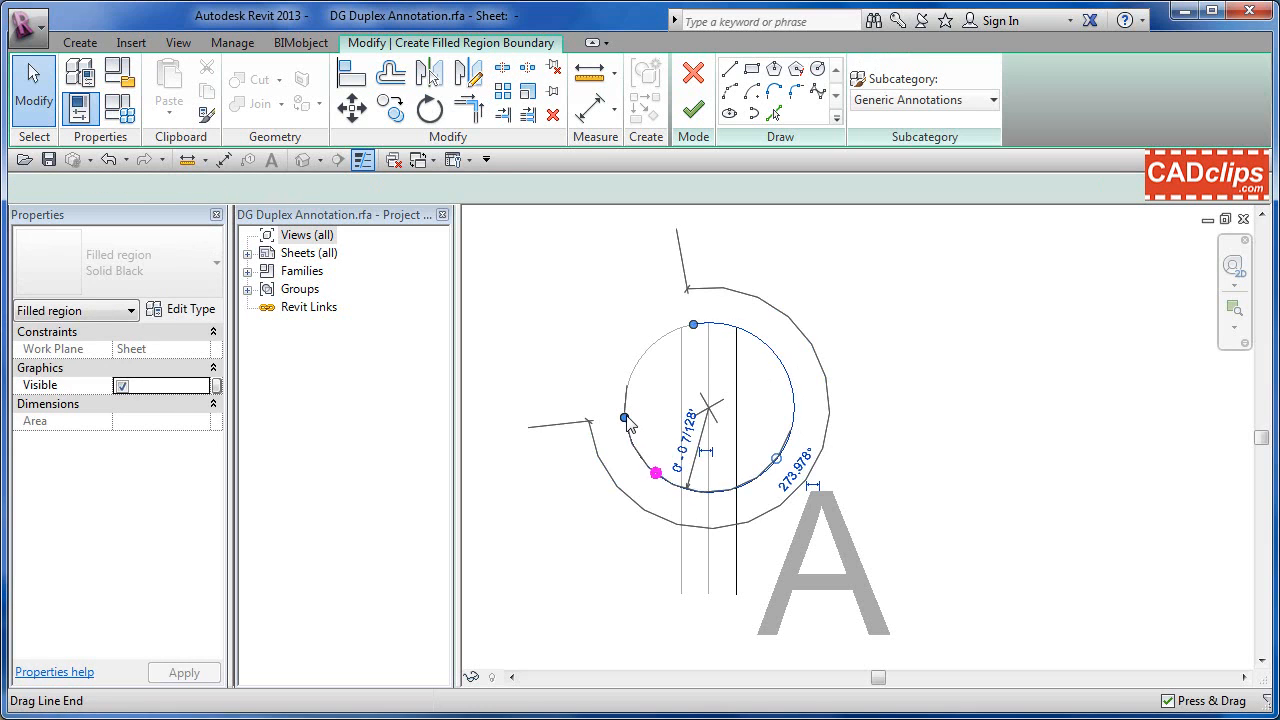
drag(652, 466, 737, 490)
click(737, 490)
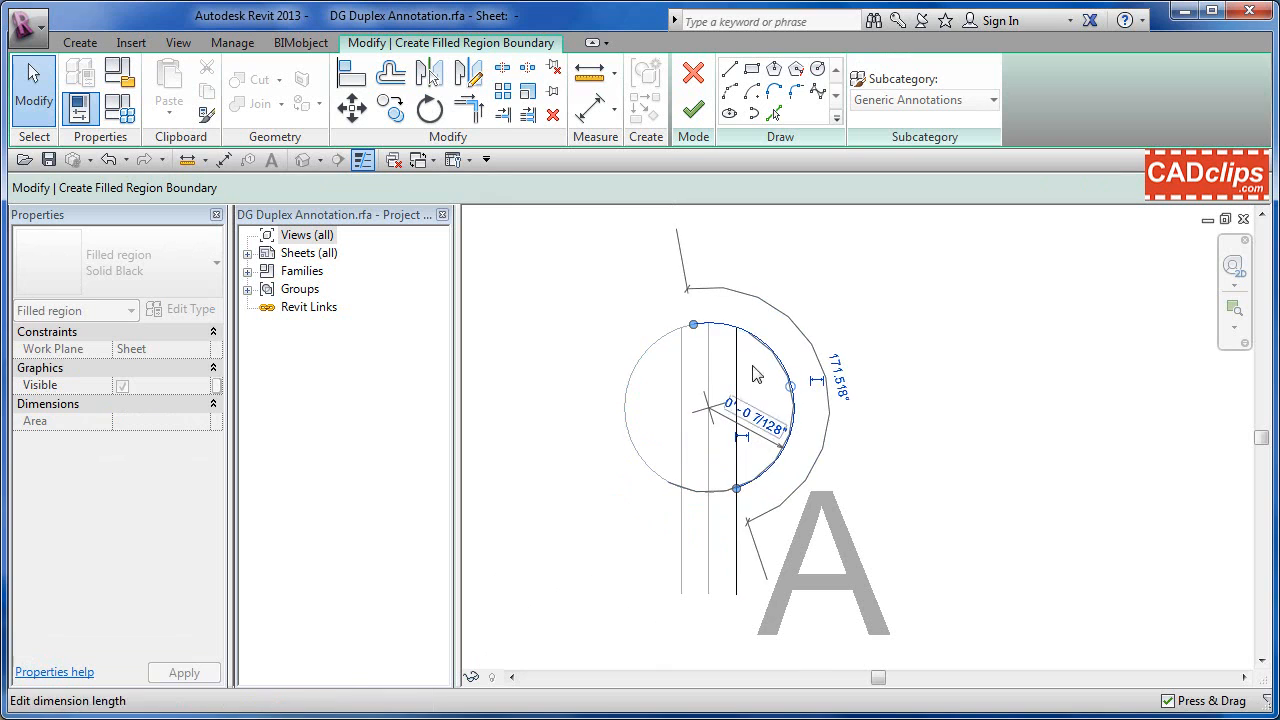
drag(695, 324, 736, 326)
click(746, 331)
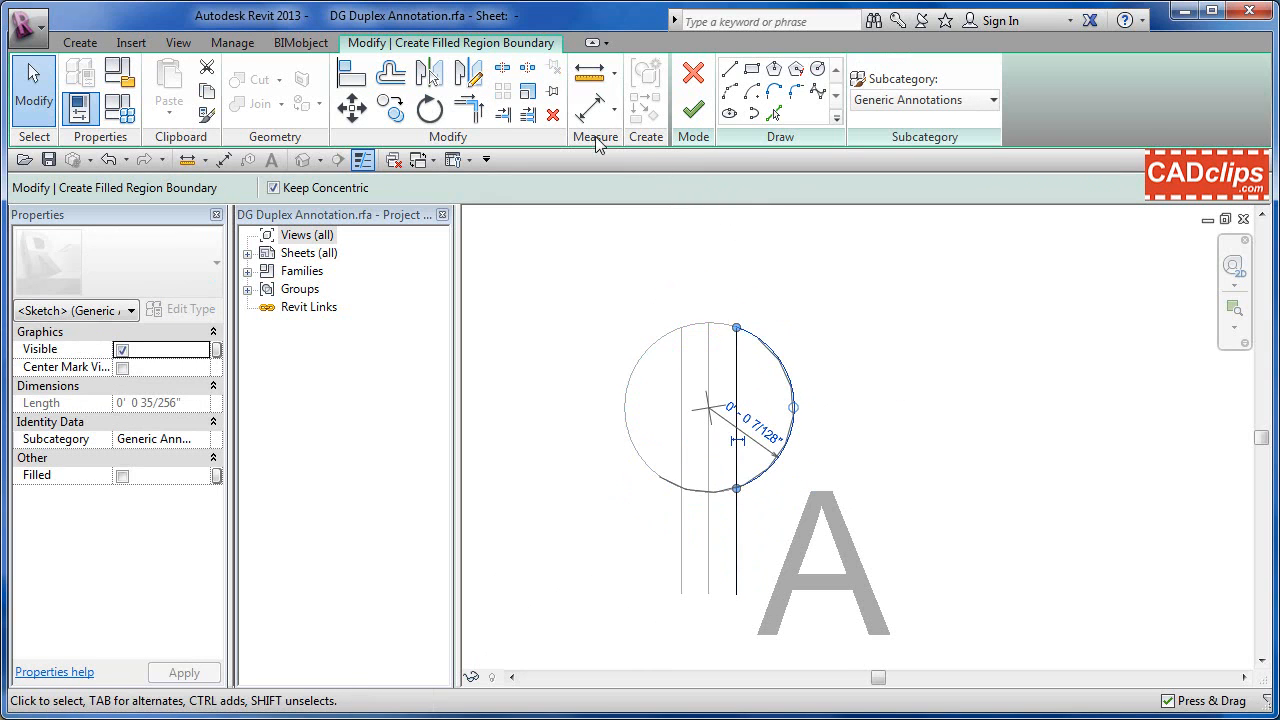
Step: Trim the vertical boundary line to the arc's lower end and finish the Solid Black filled region
click(472, 110)
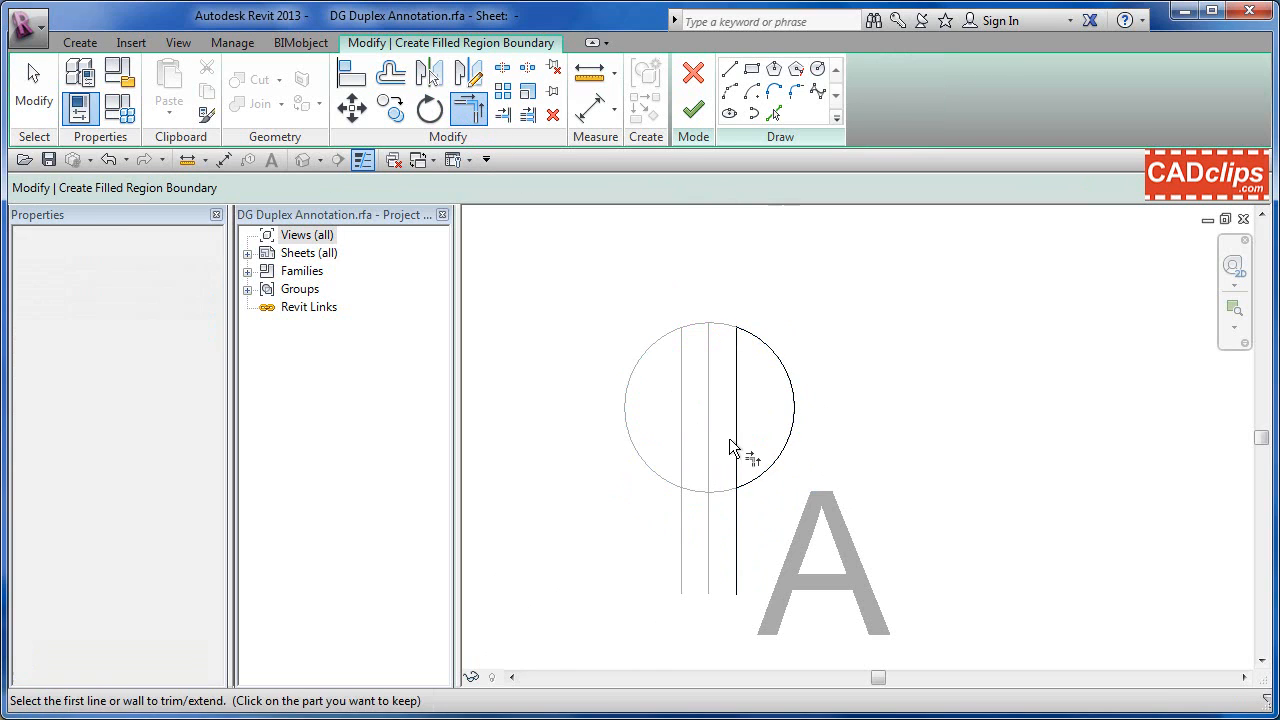
click(737, 446)
click(768, 470)
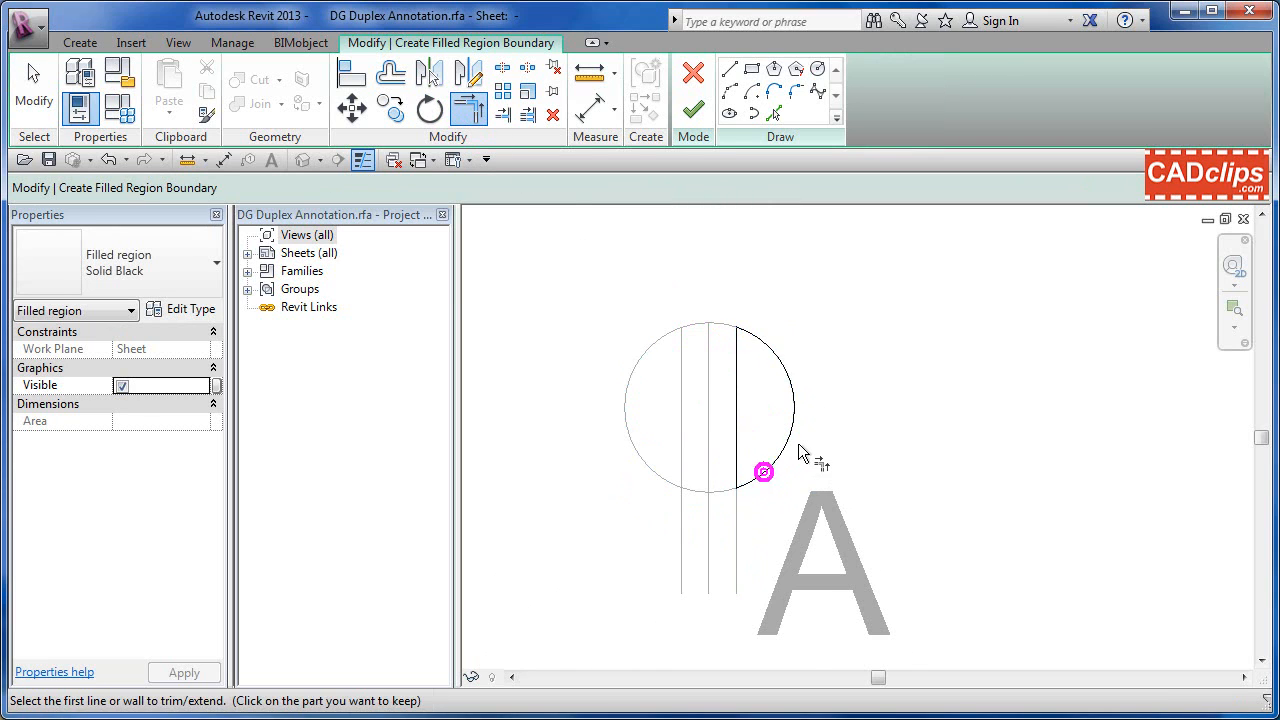
scroll(803, 457, up, 3)
middle_drag(803, 457, 820, 480)
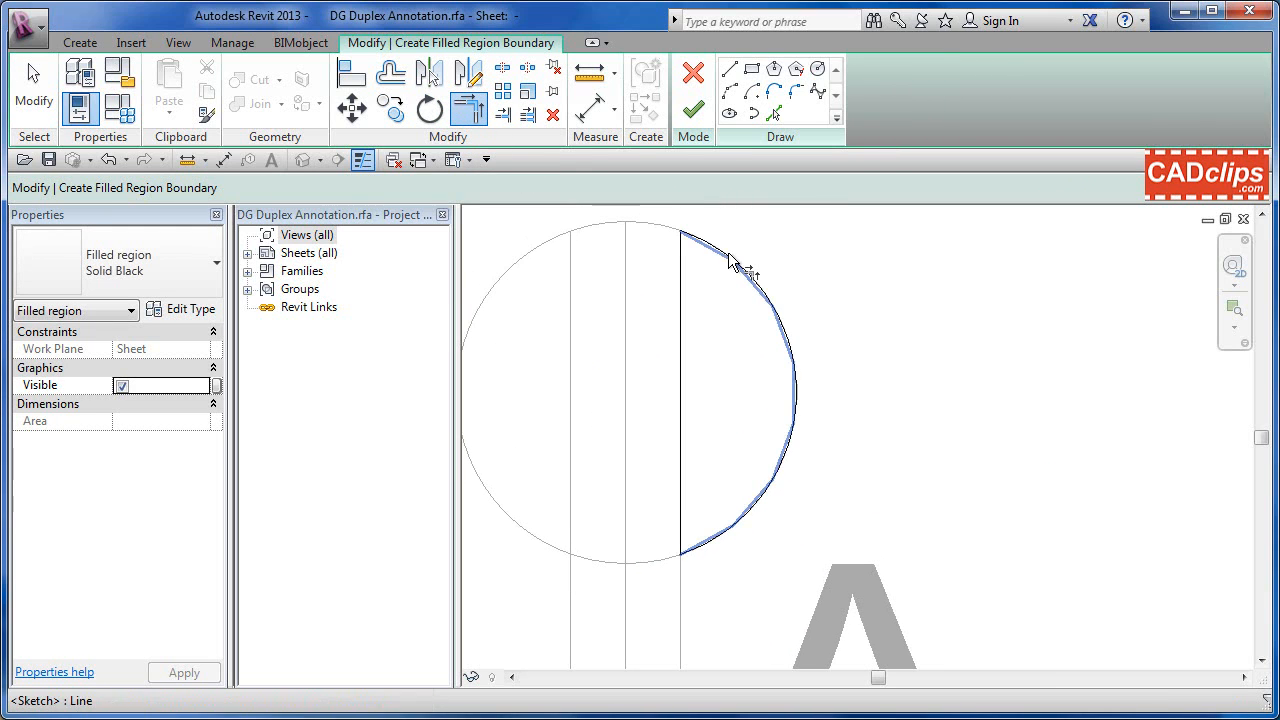
scroll(705, 302, down, 4)
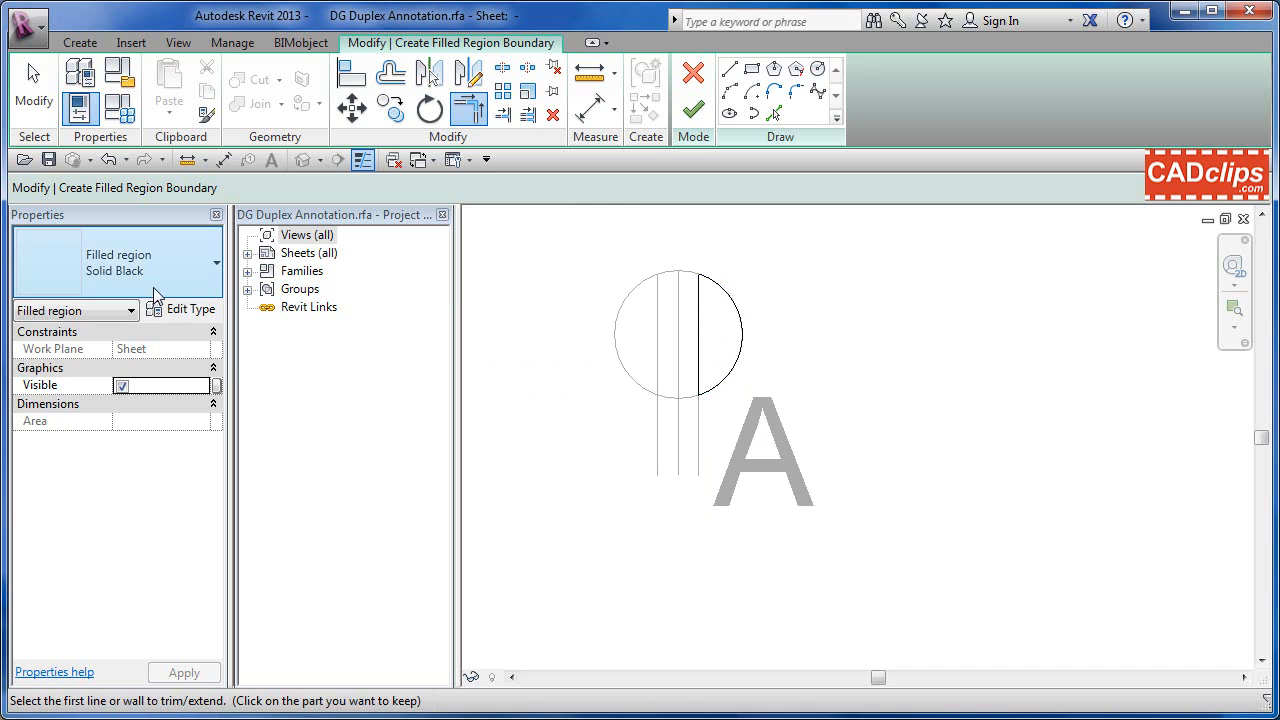
click(693, 109)
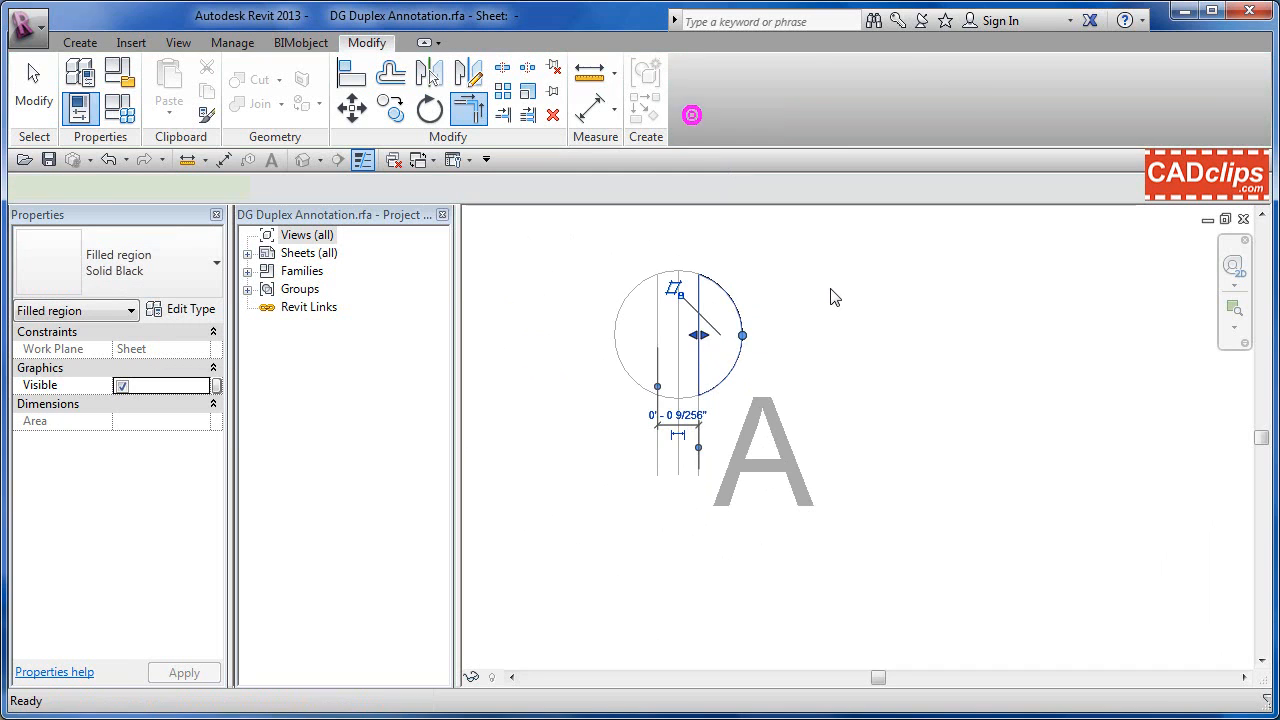
click(835, 297)
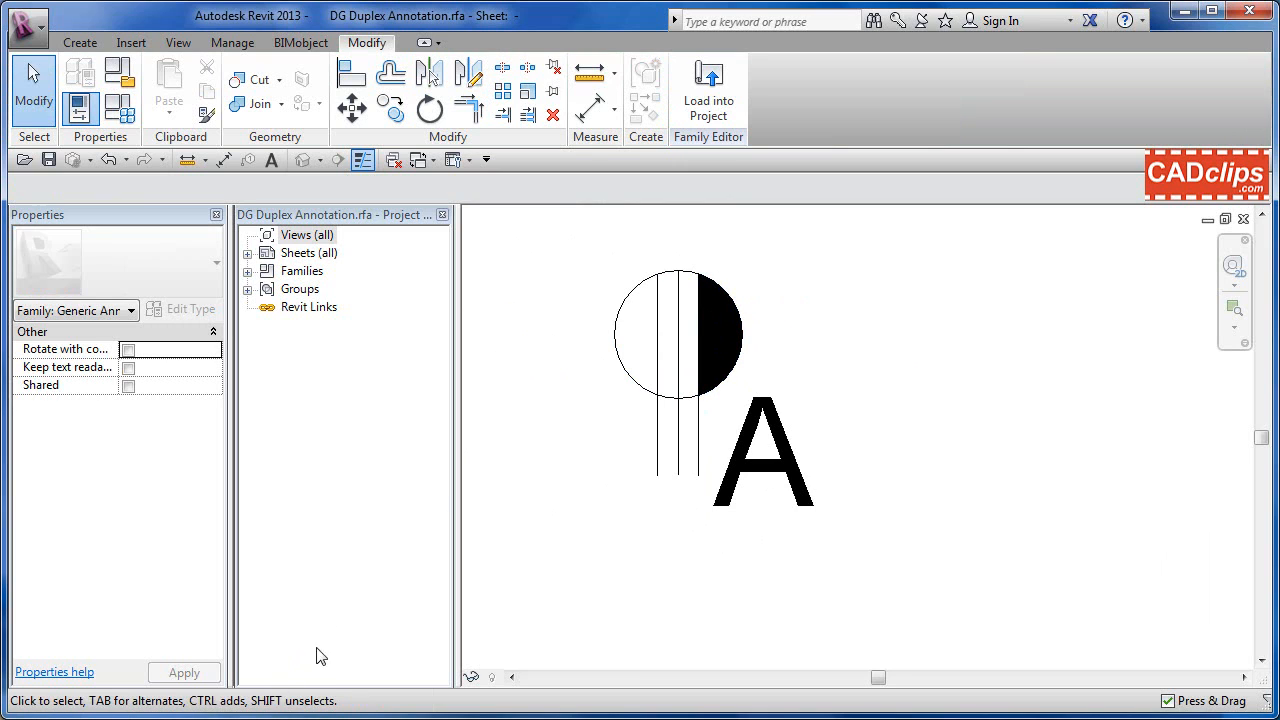
Step: Mirror a copy of the black filled region about the symbol's middle line to fill the opposite side of the circle
click(705, 310)
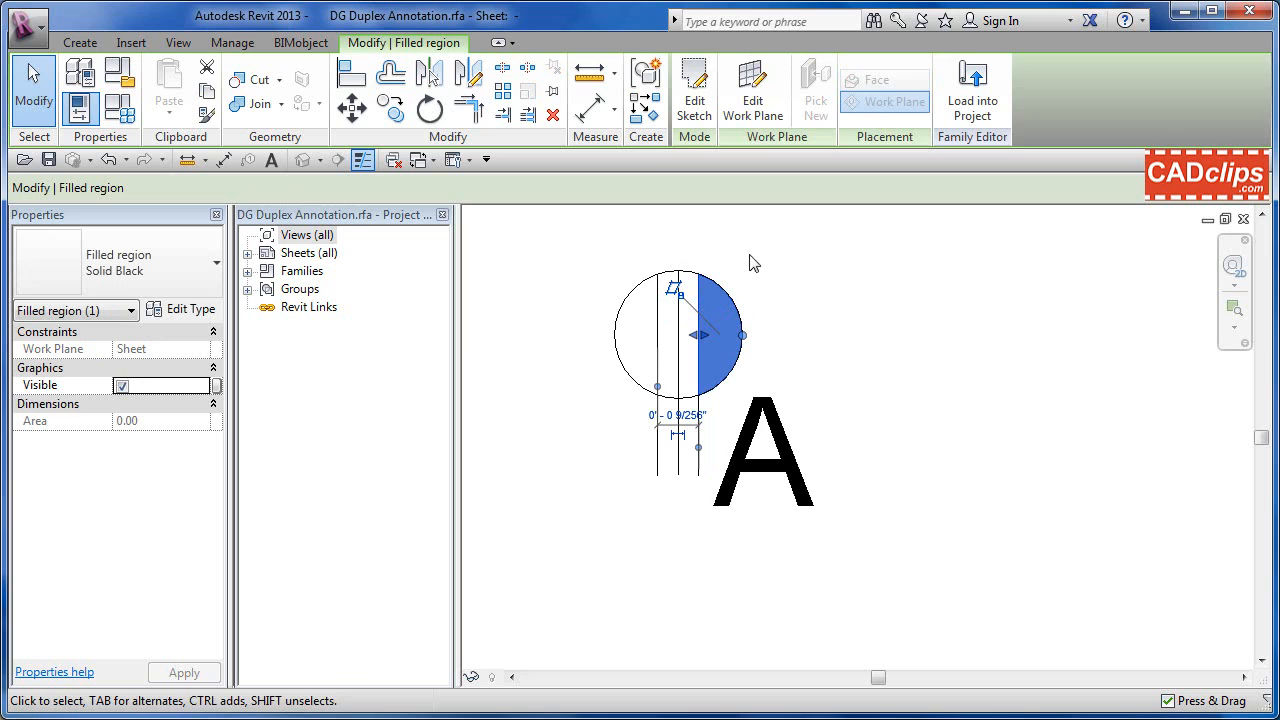
click(429, 73)
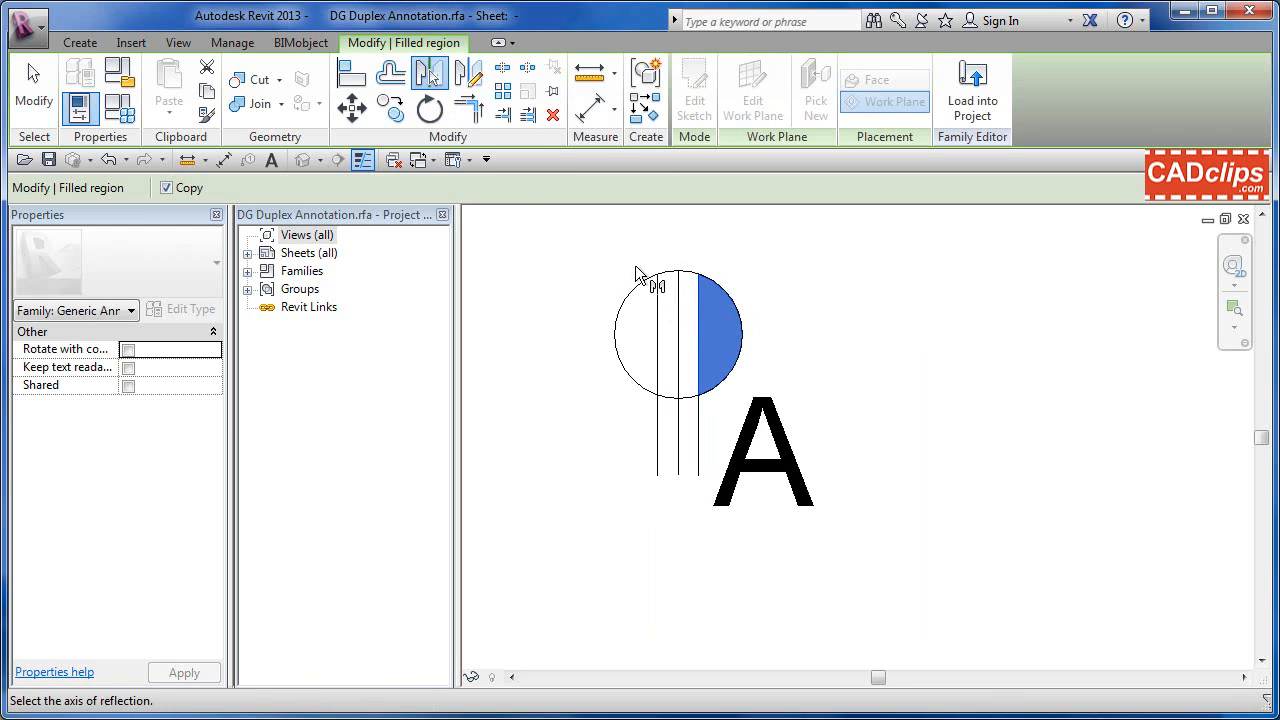
click(679, 311)
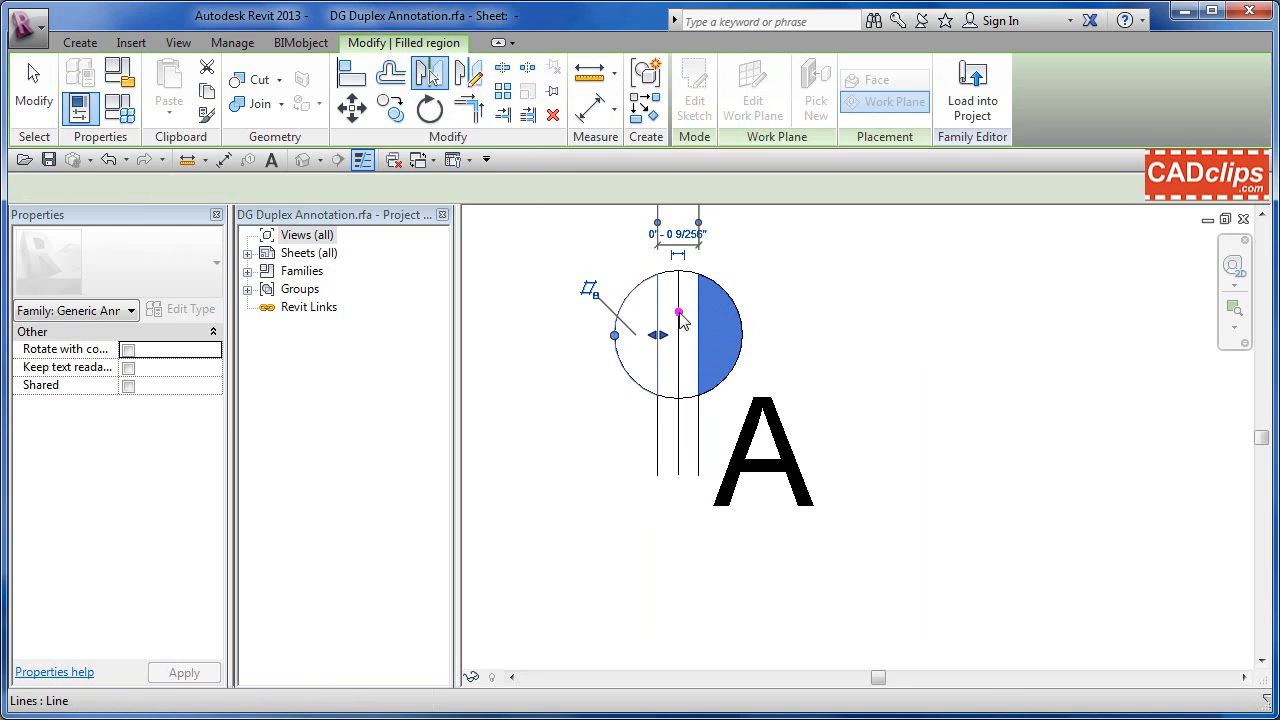
click(810, 313)
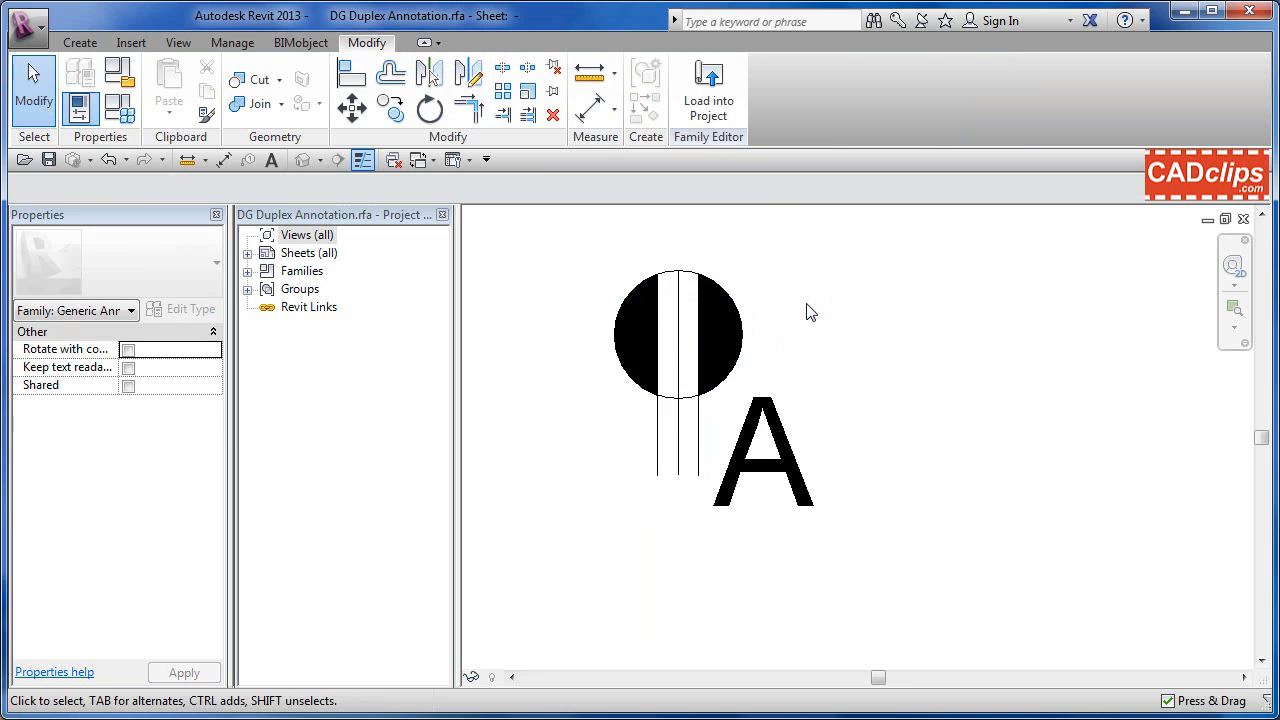
scroll(806, 312, down, 2)
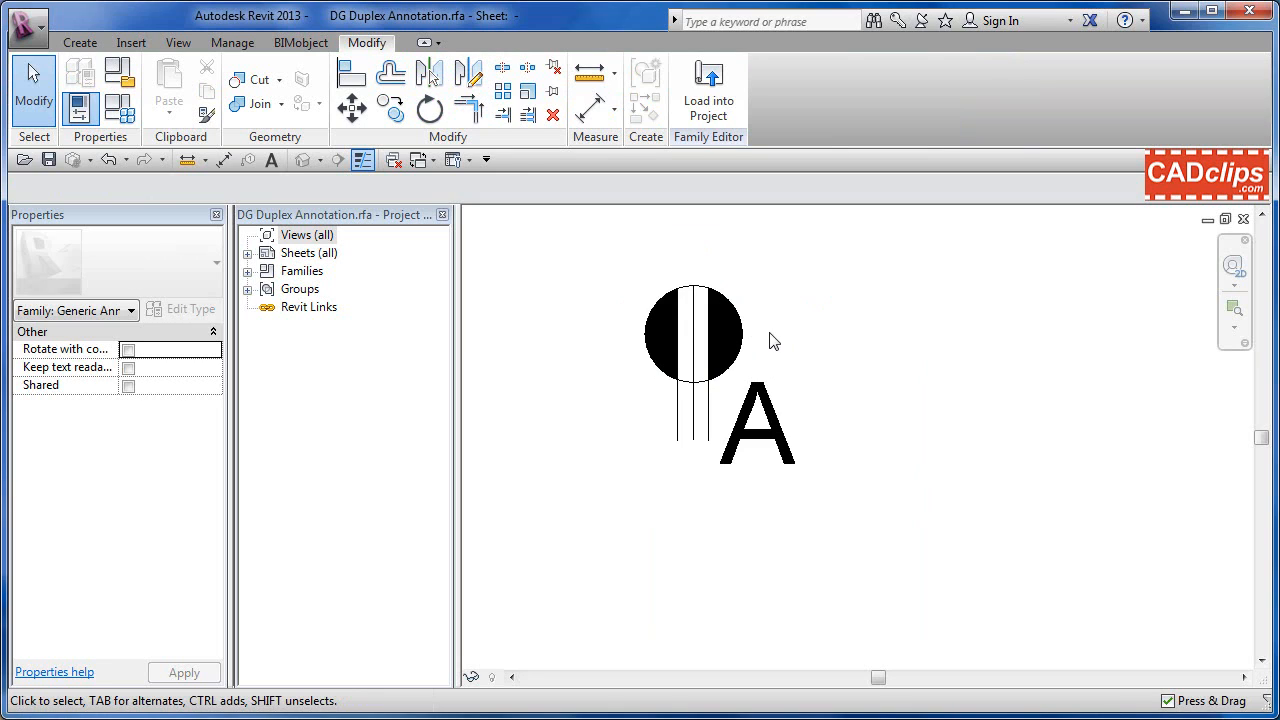
Step: Associate the Visible property of the black filled region on the circle's right side with the WP parameter
click(711, 311)
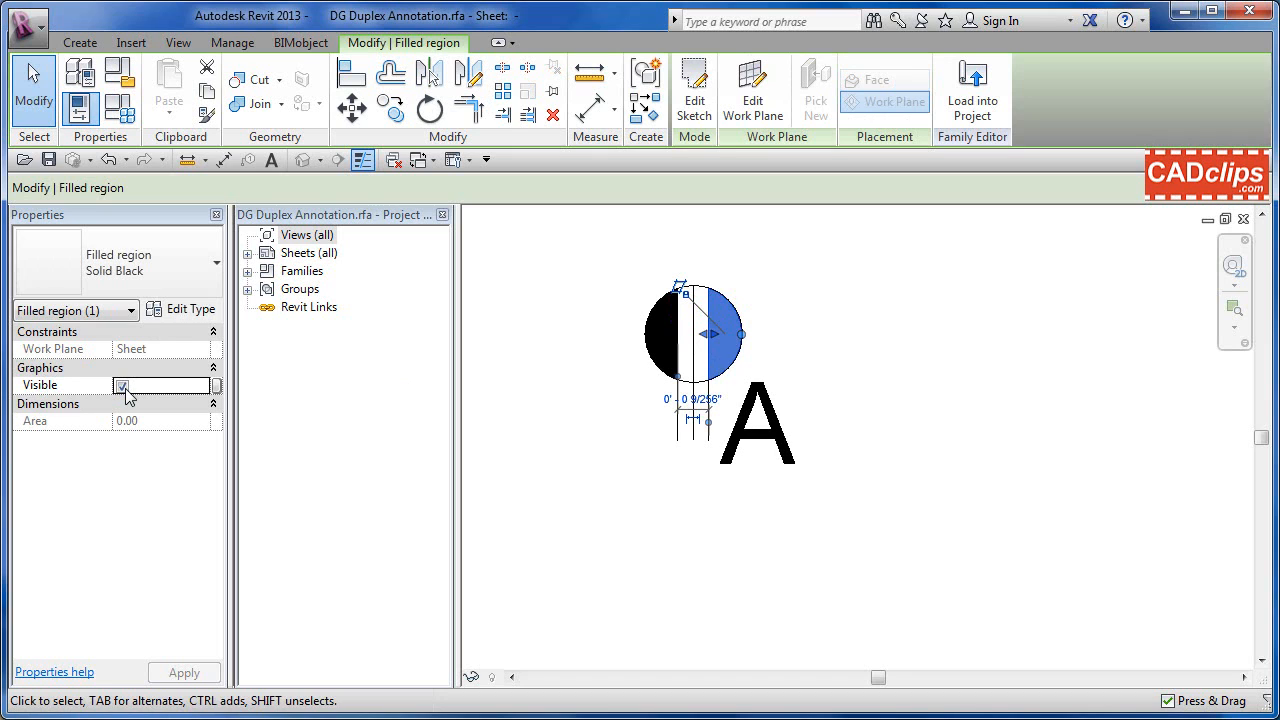
click(217, 386)
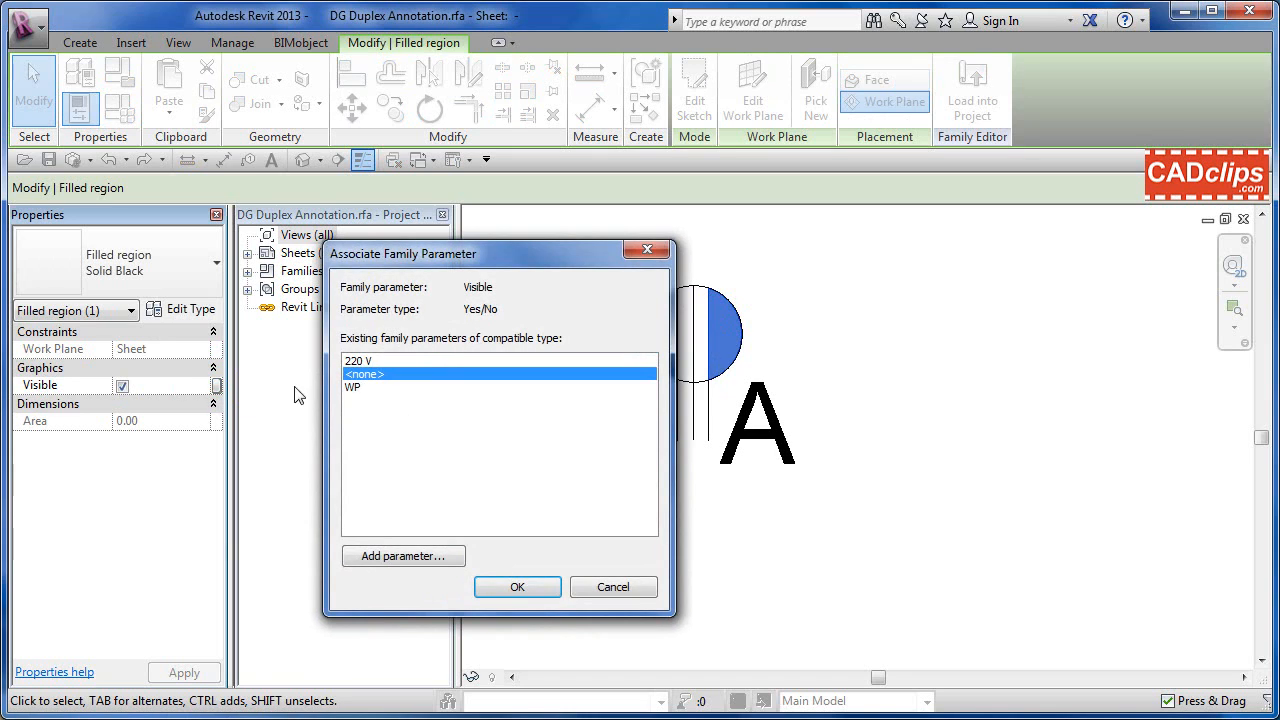
click(350, 389)
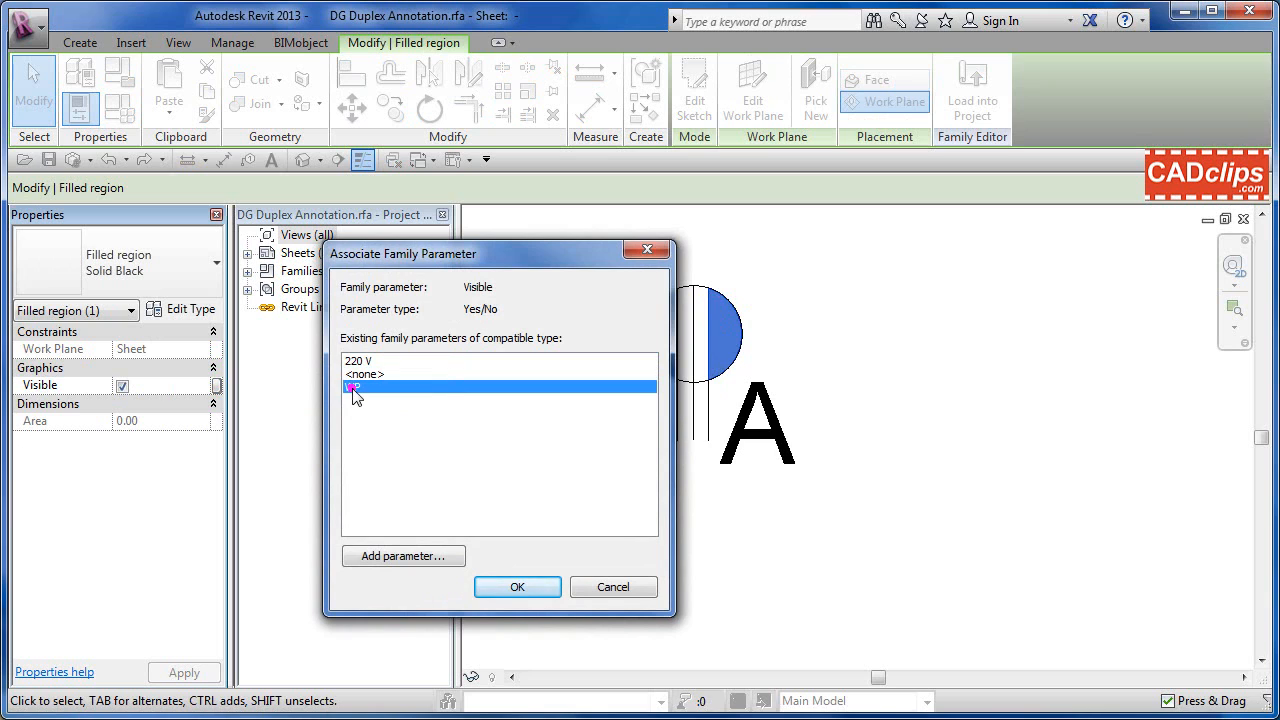
click(517, 587)
click(623, 485)
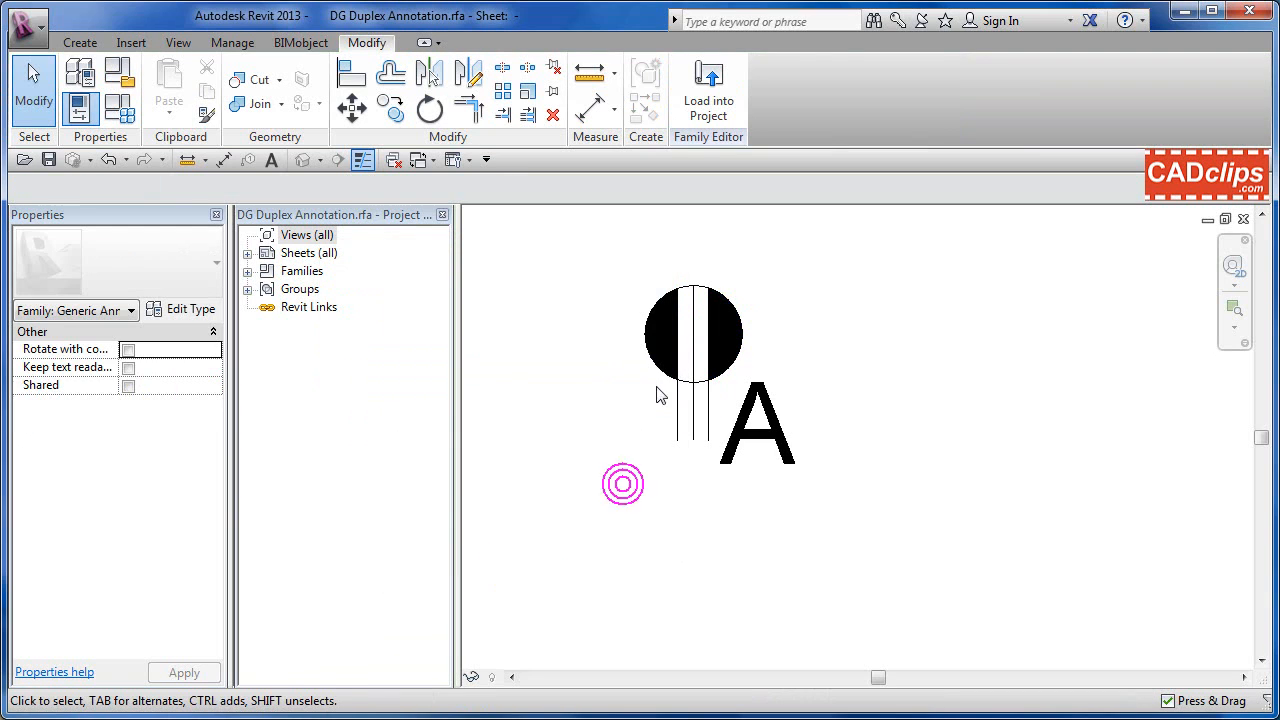
Step: Associate the left black filled region's Visible property with the WP parameter
click(663, 370)
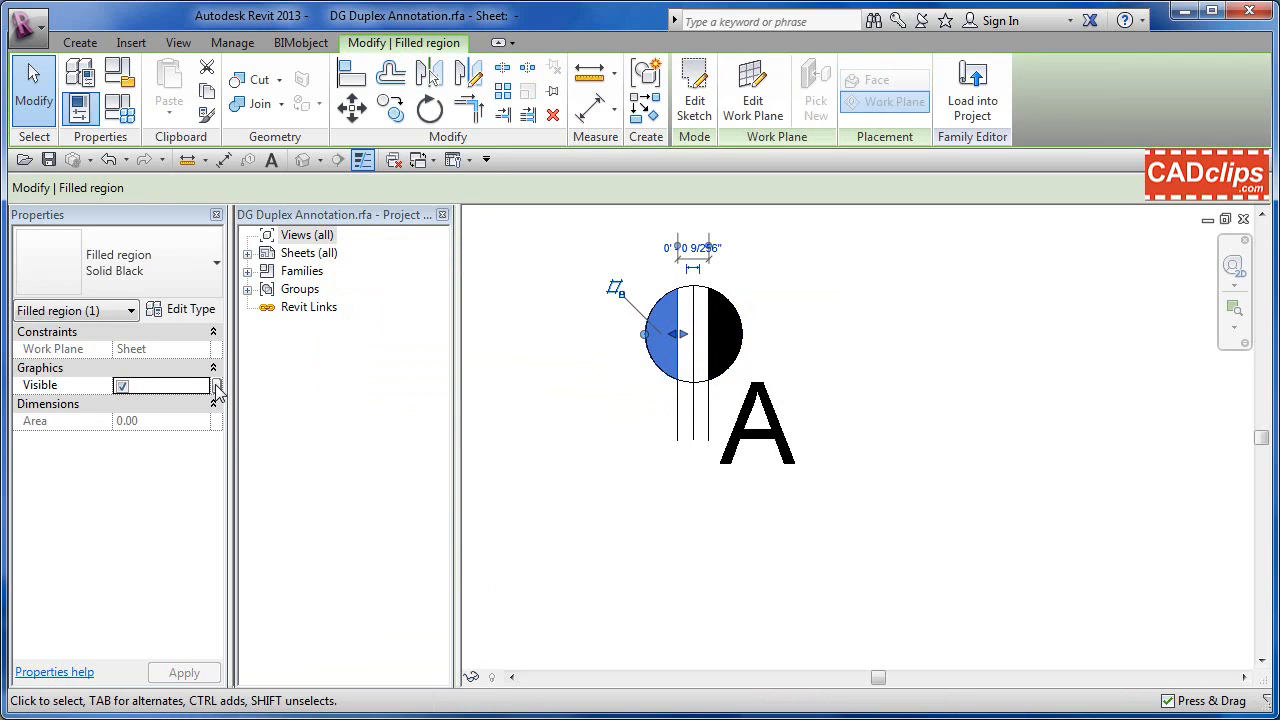
click(216, 386)
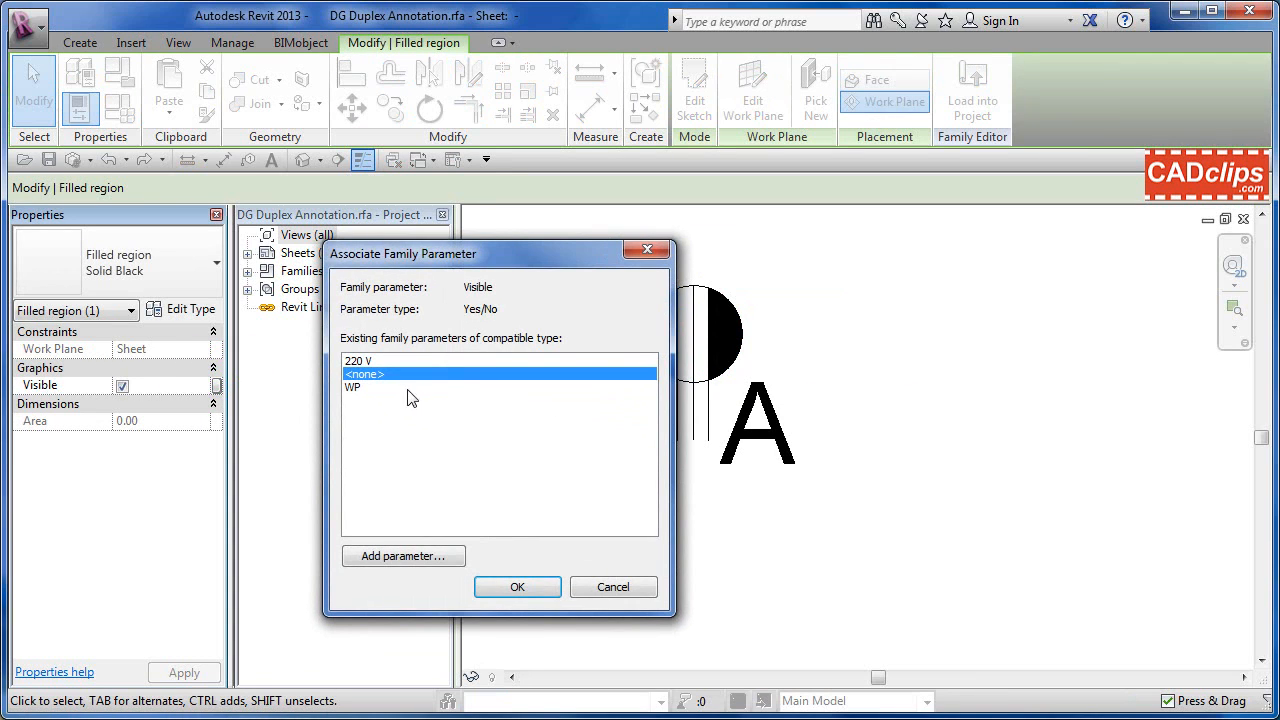
click(356, 389)
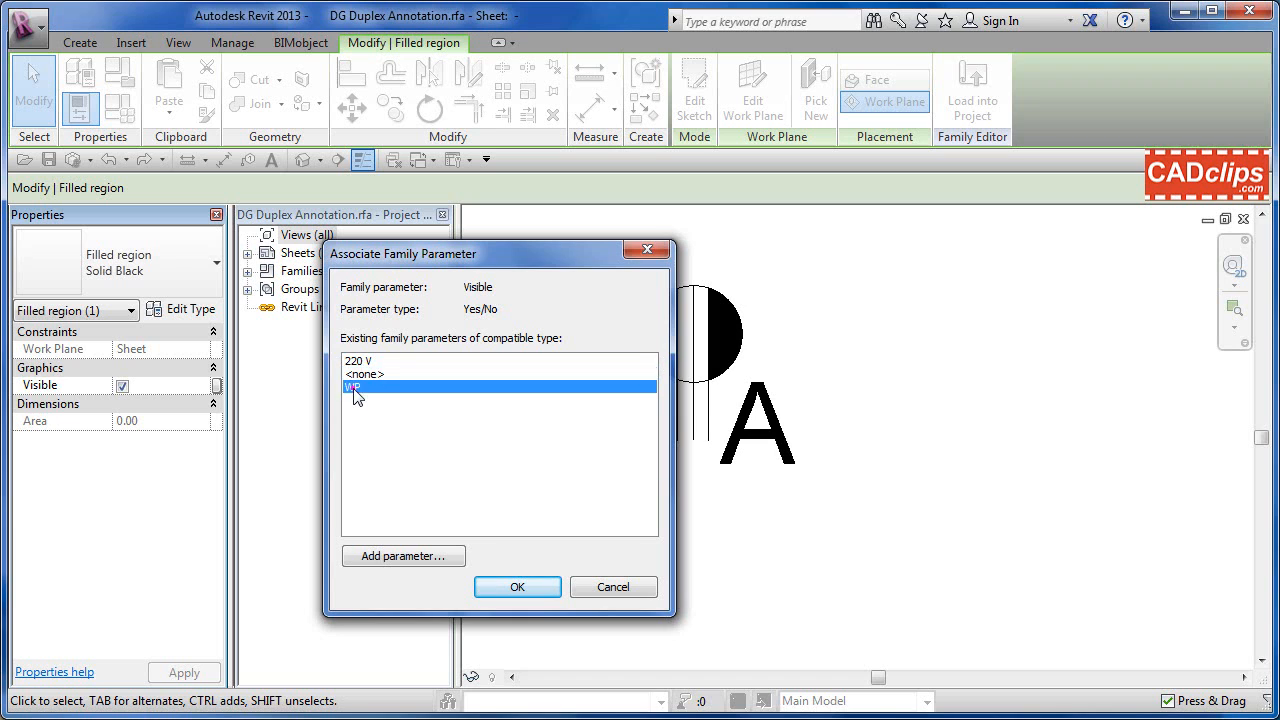
click(517, 586)
click(811, 322)
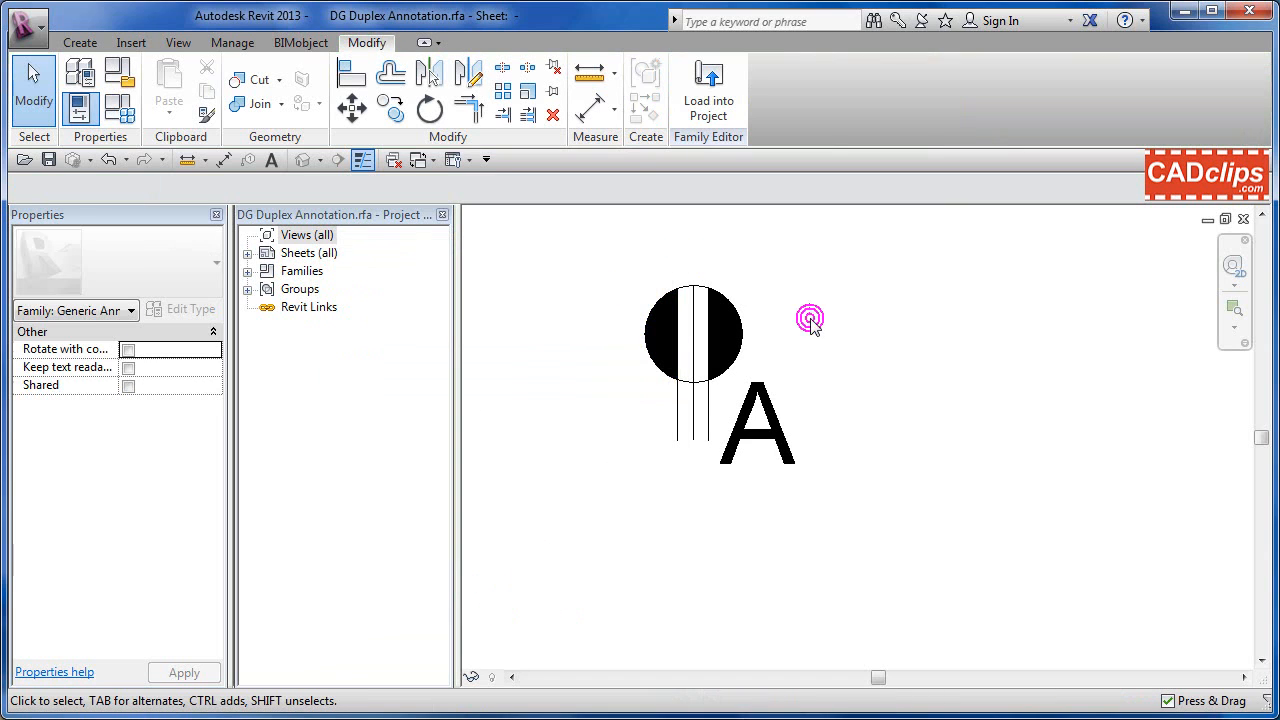
Step: Save the annotation family and load it only into DG Duplex Receptacle.rfa, overwriting the existing version
middle_drag(815, 327, 818, 357)
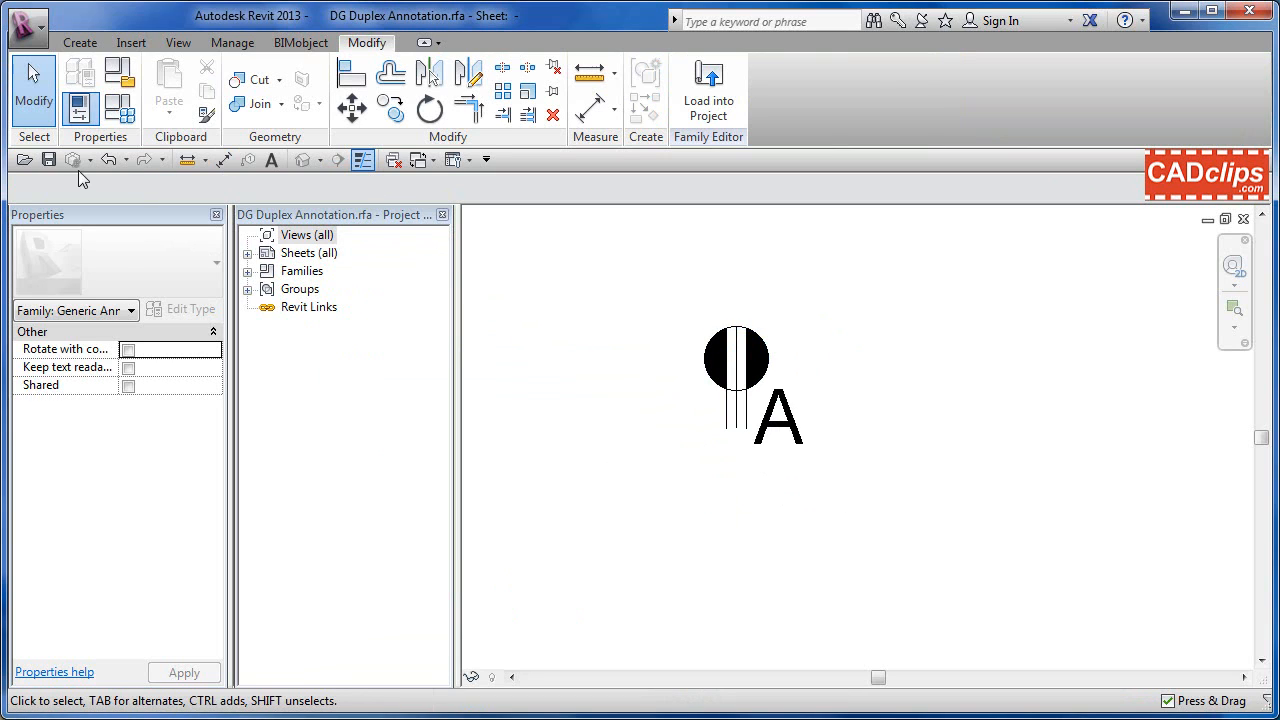
click(48, 159)
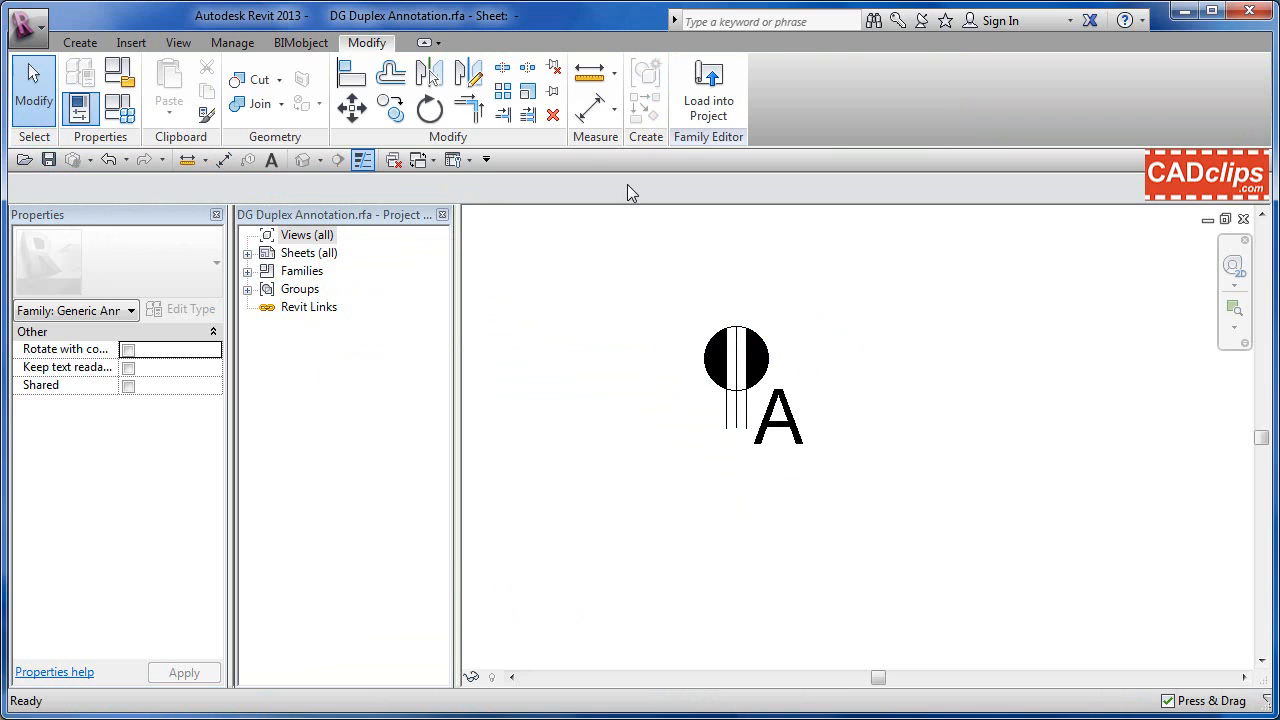
click(708, 92)
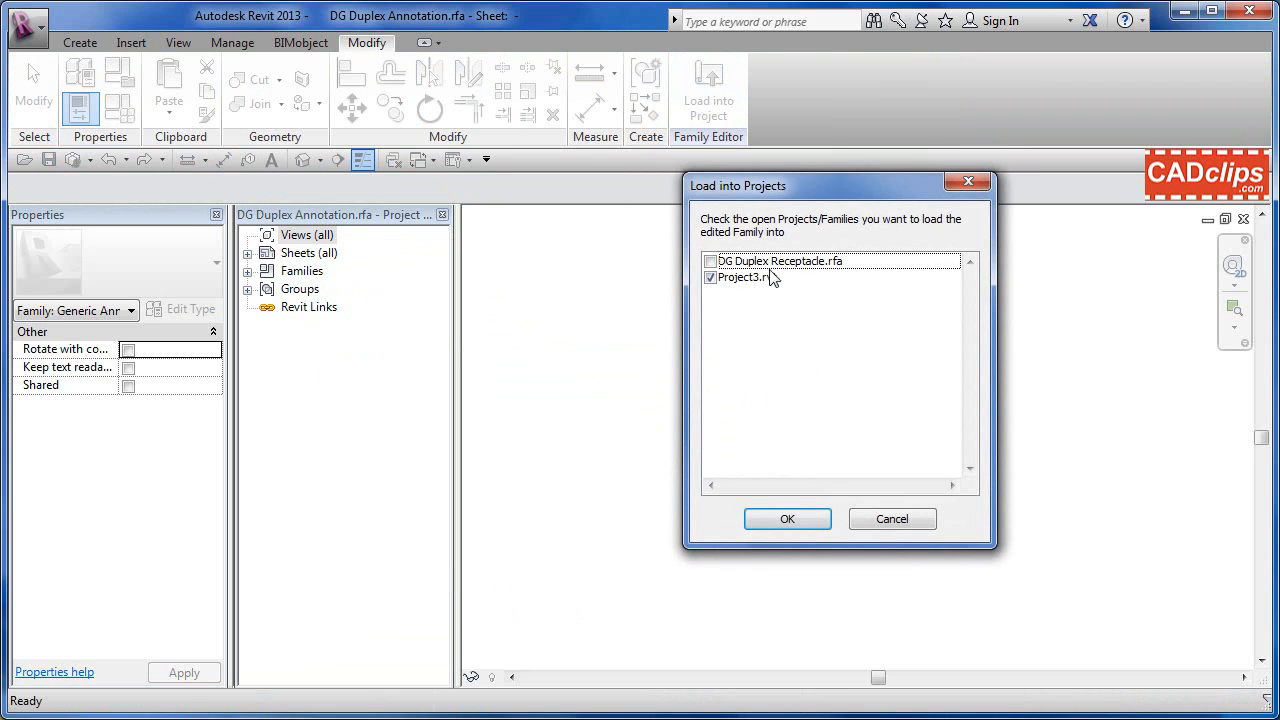
click(710, 261)
click(710, 277)
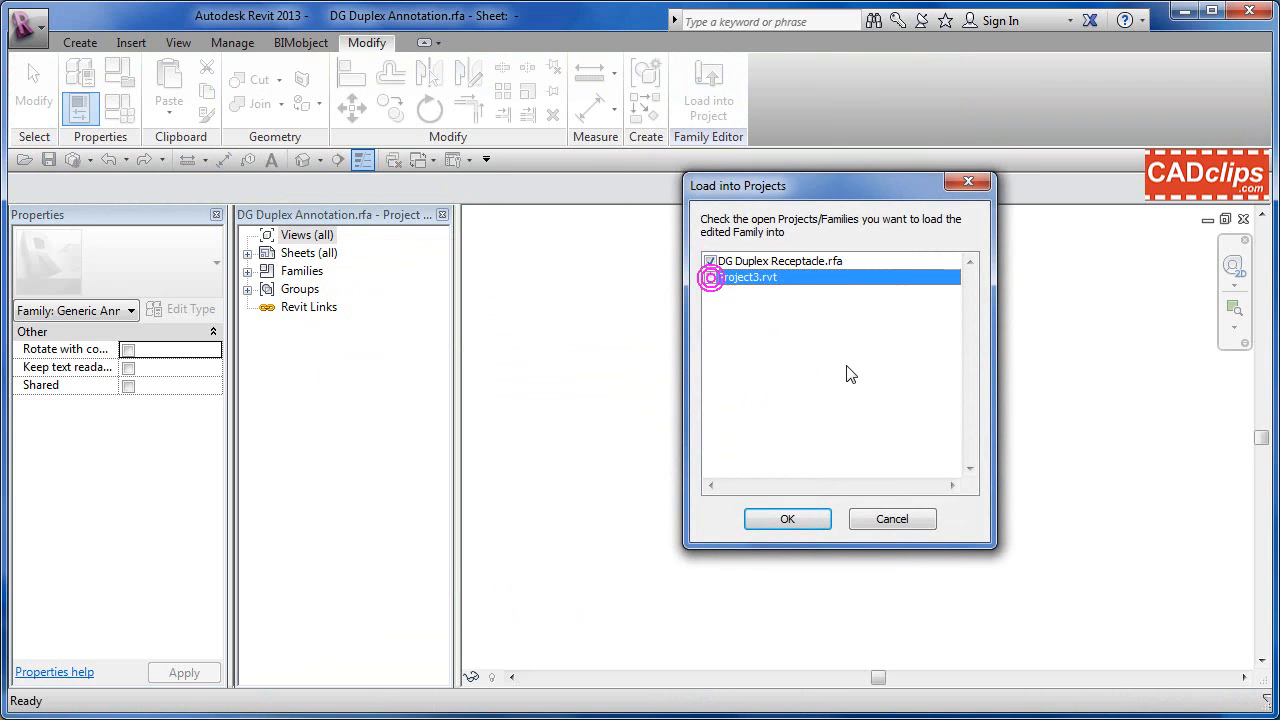
click(792, 518)
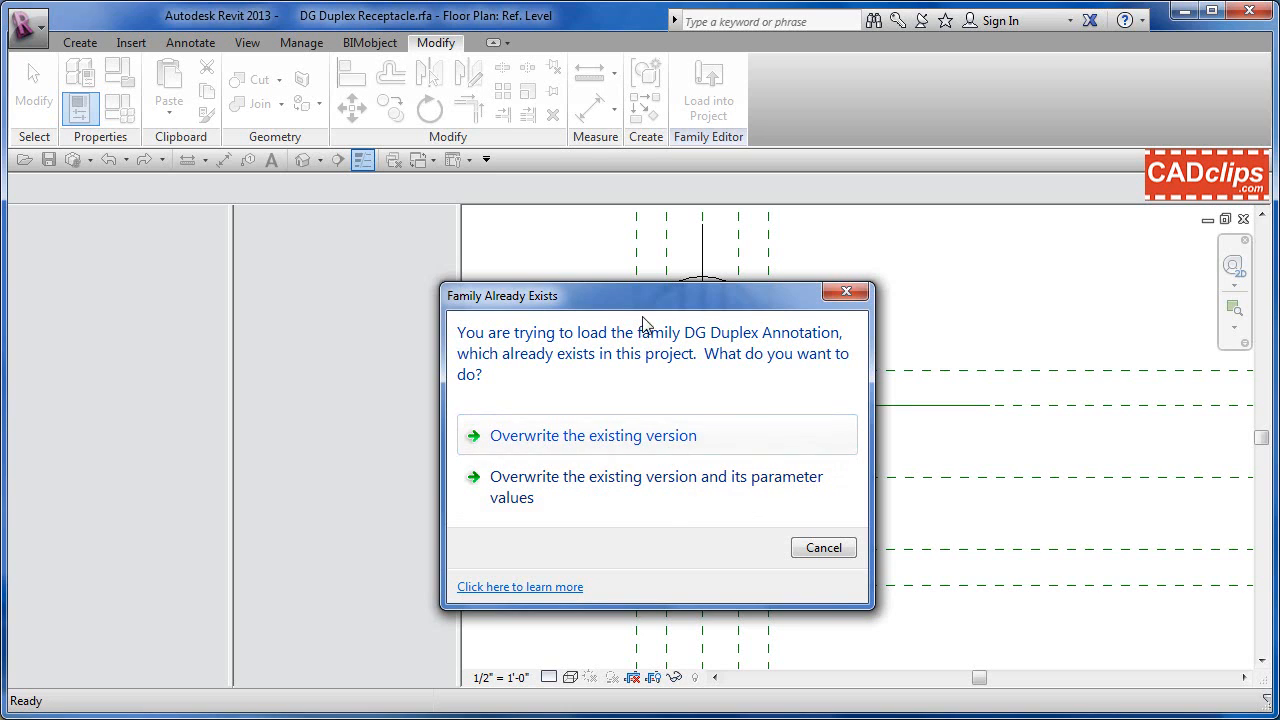
drag(630, 298, 373, 287)
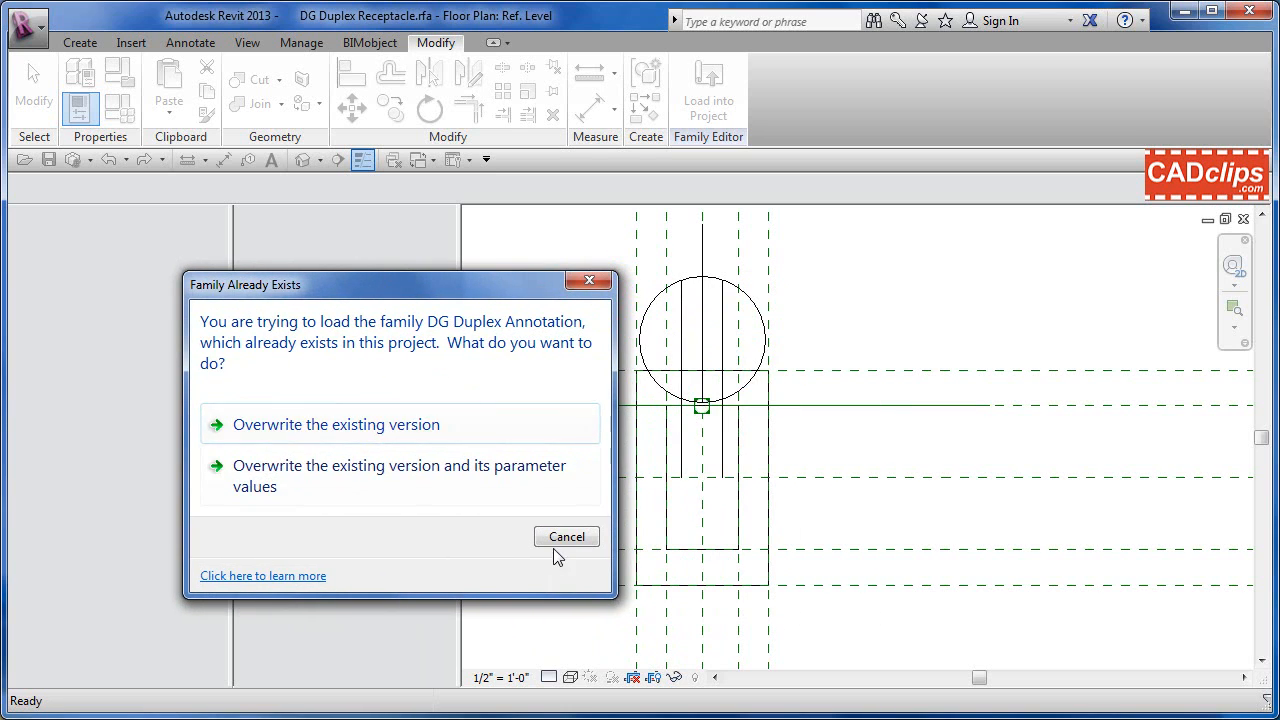
click(425, 425)
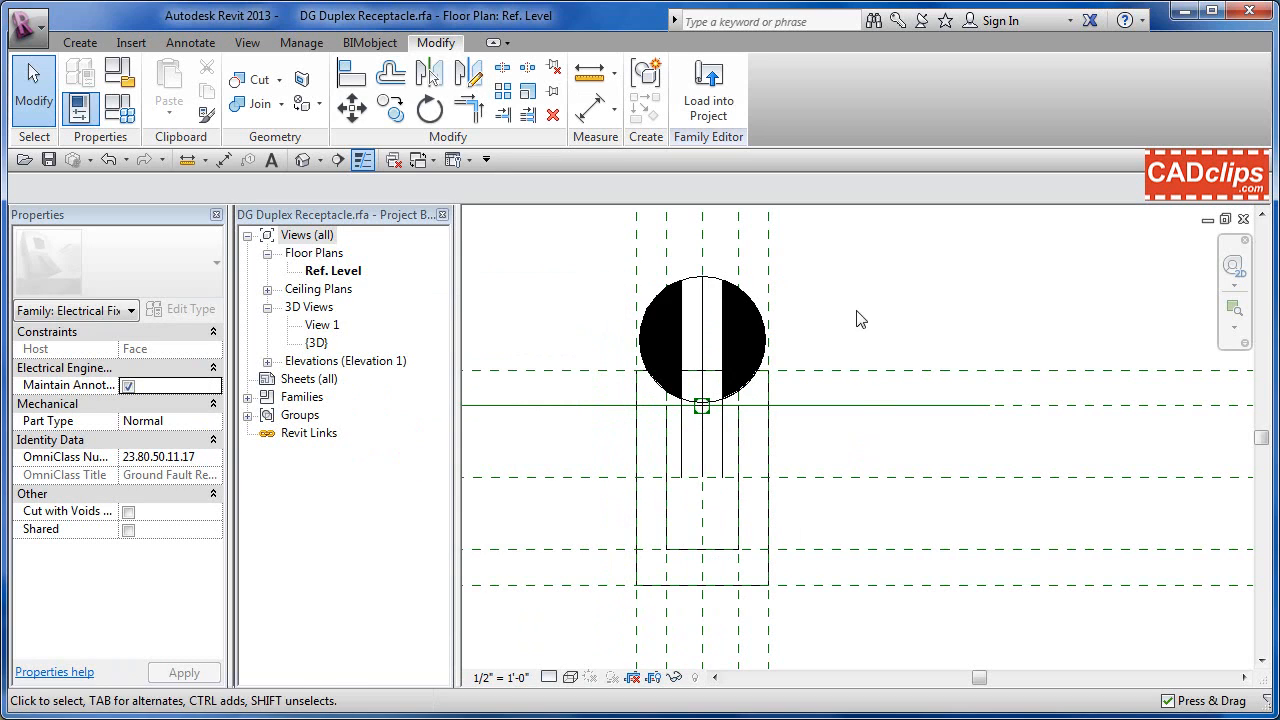
scroll(862, 309, down, 2)
middle_drag(860, 309, 880, 343)
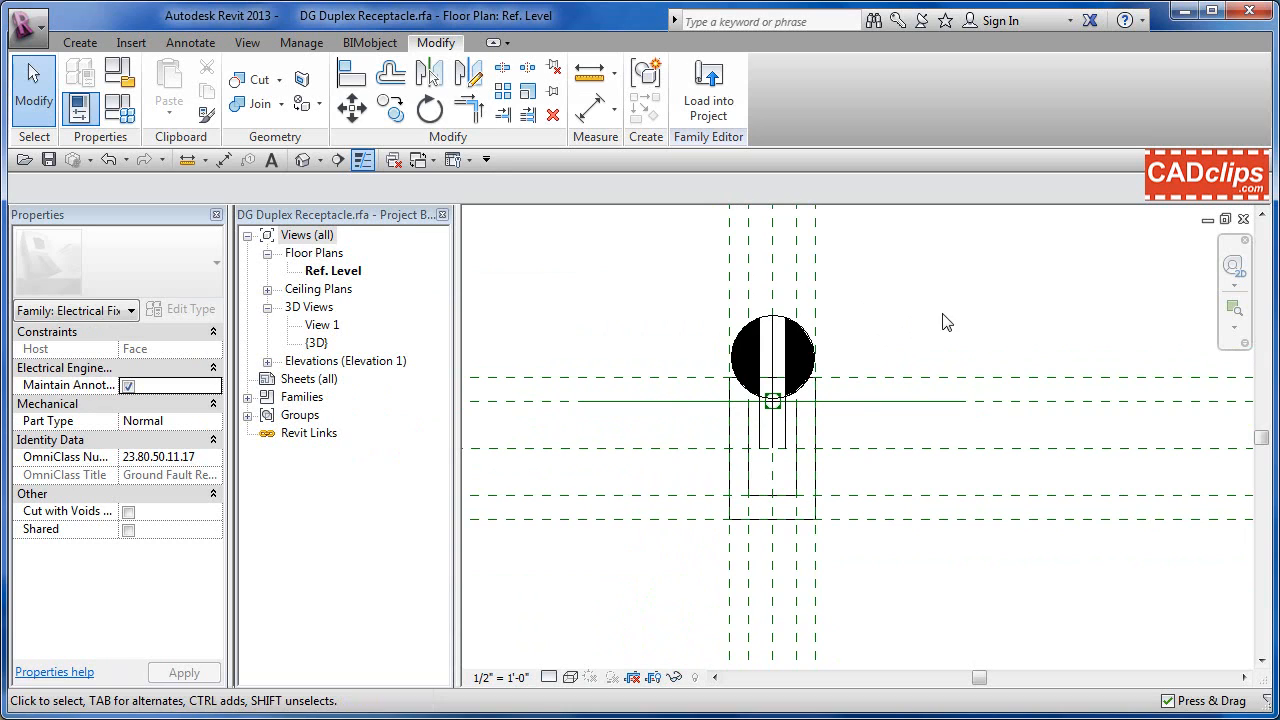
middle_drag(950, 342, 941, 352)
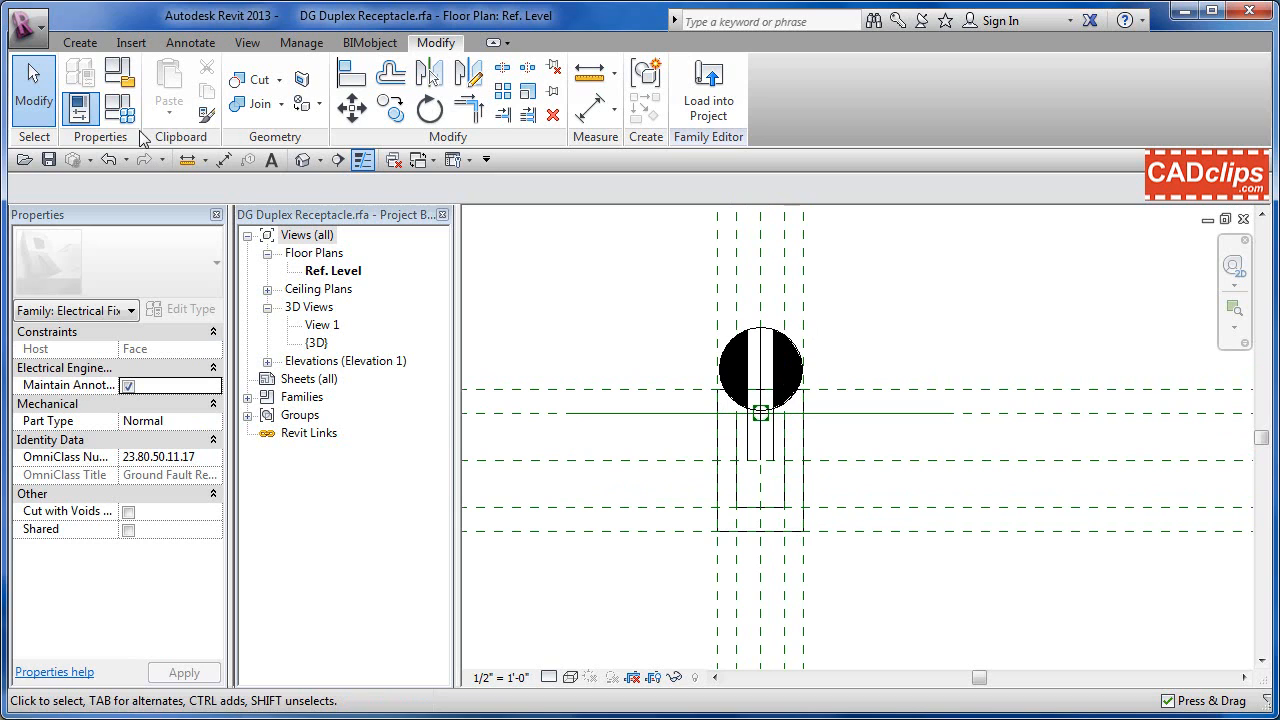
middle_drag(648, 288, 686, 291)
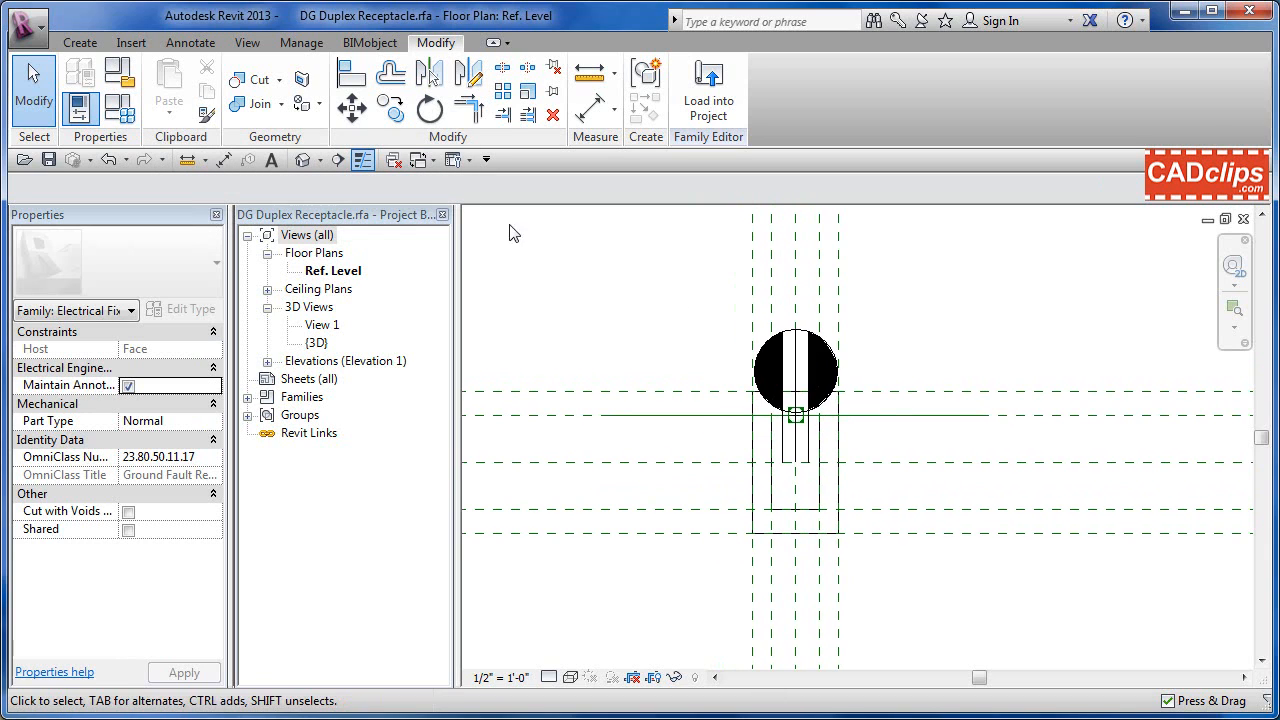
Step: Add a family parameter named WP to the receptacle family and make it an instance parameter
click(121, 111)
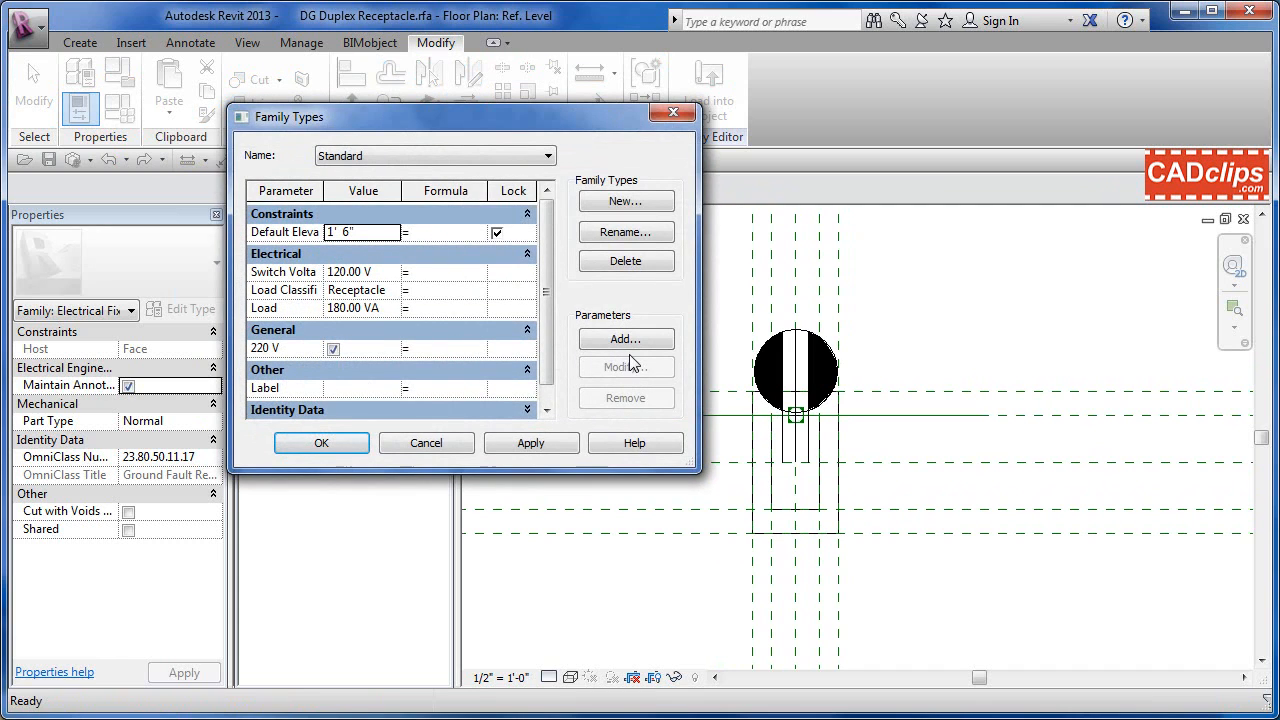
click(627, 340)
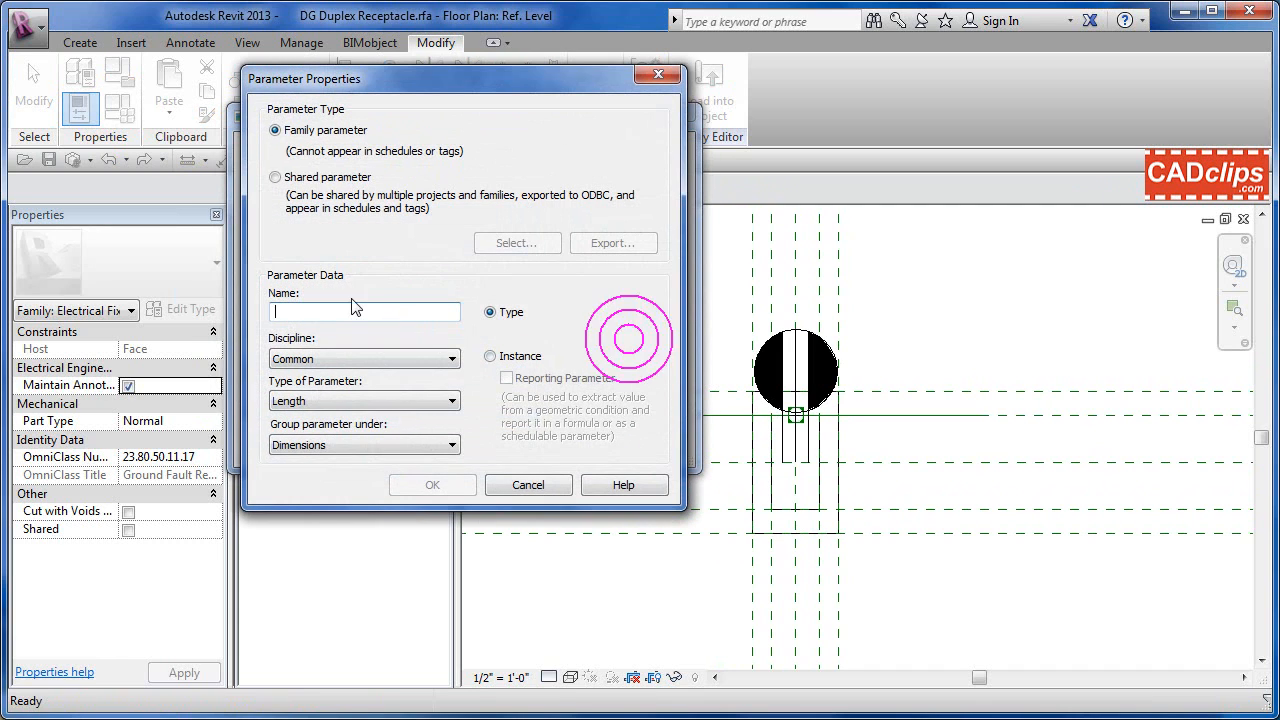
click(340, 308)
text(w)
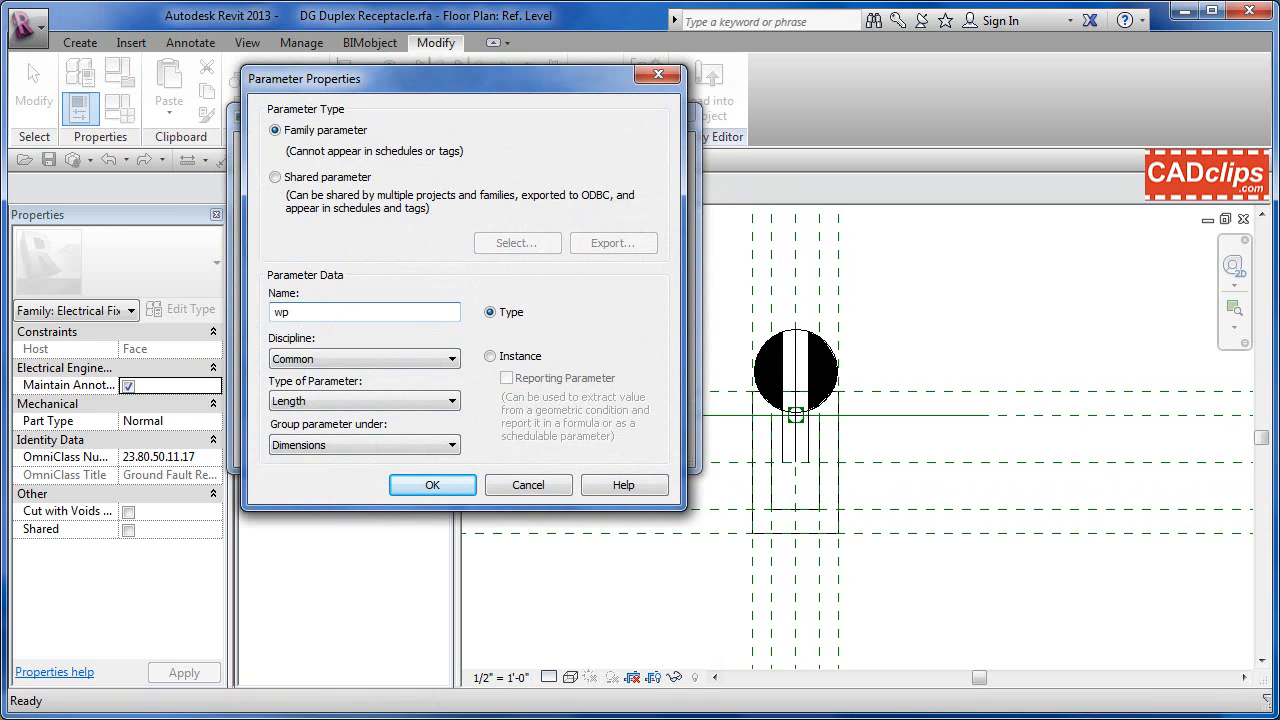
key(BackSpace)
text(WP)
click(490, 357)
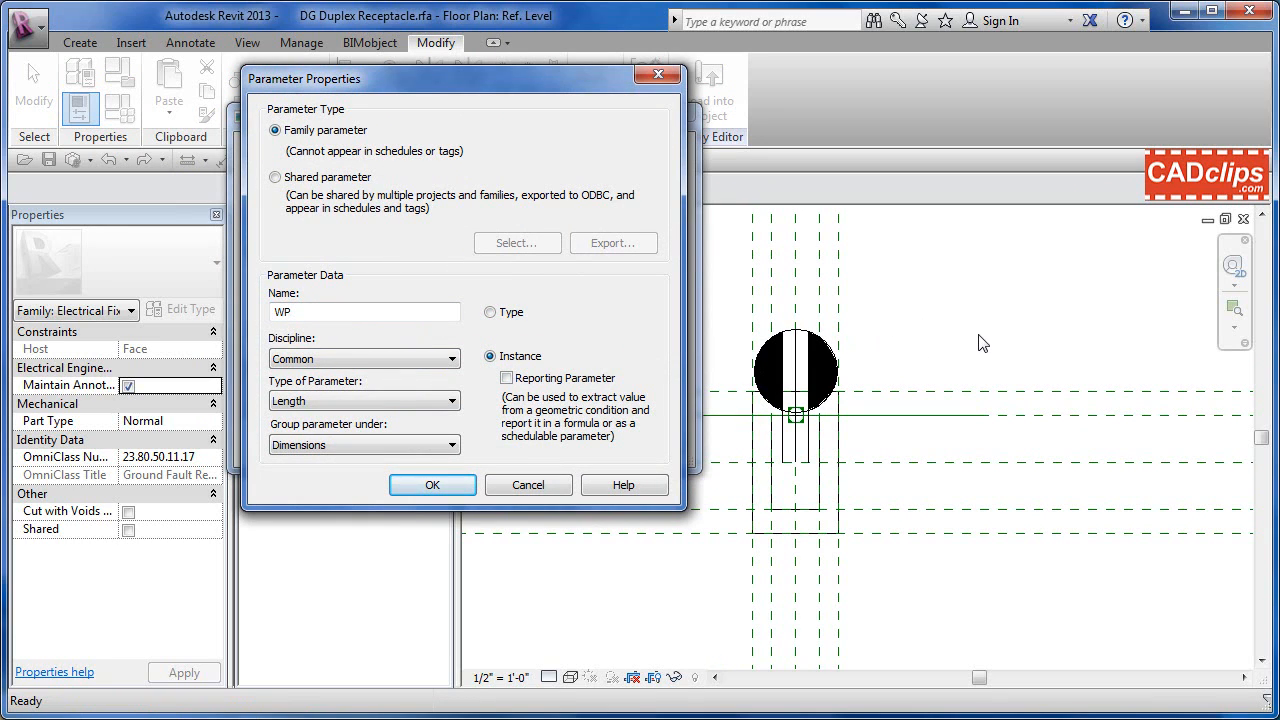
Step: Define the WP parameter as Yes/No, group it under General, and apply it to the family types
click(296, 401)
click(293, 575)
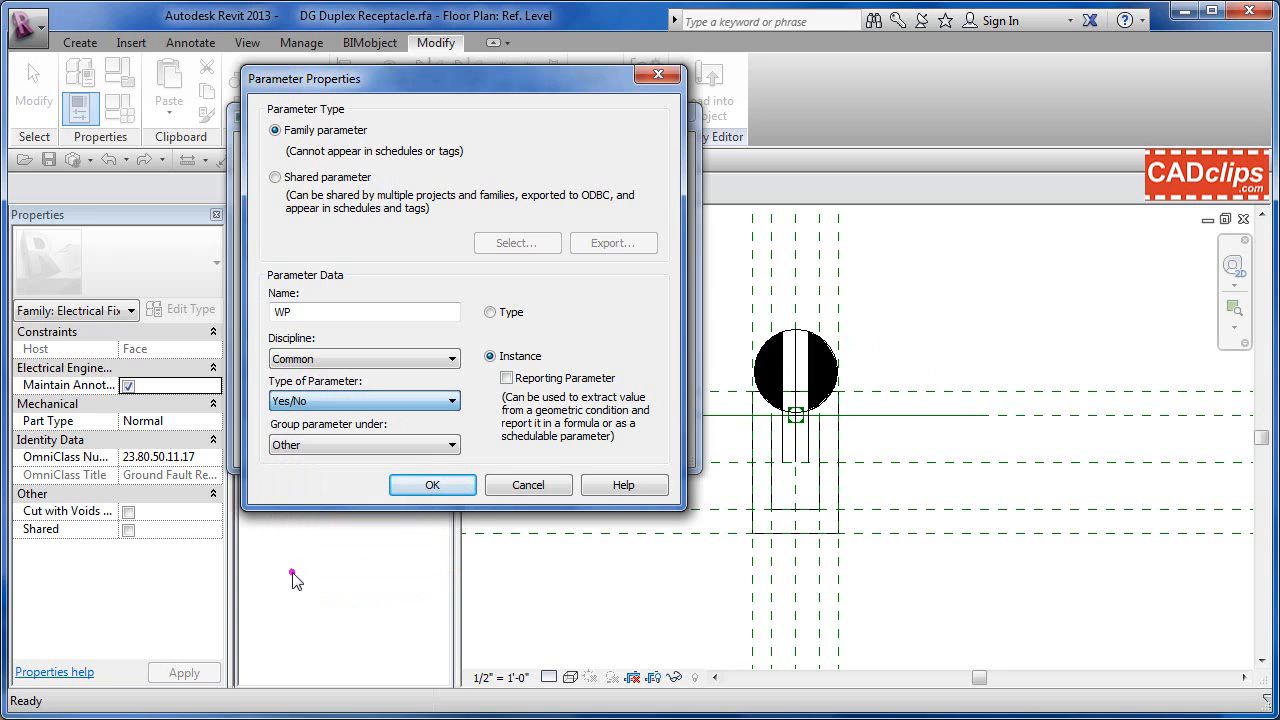
click(318, 445)
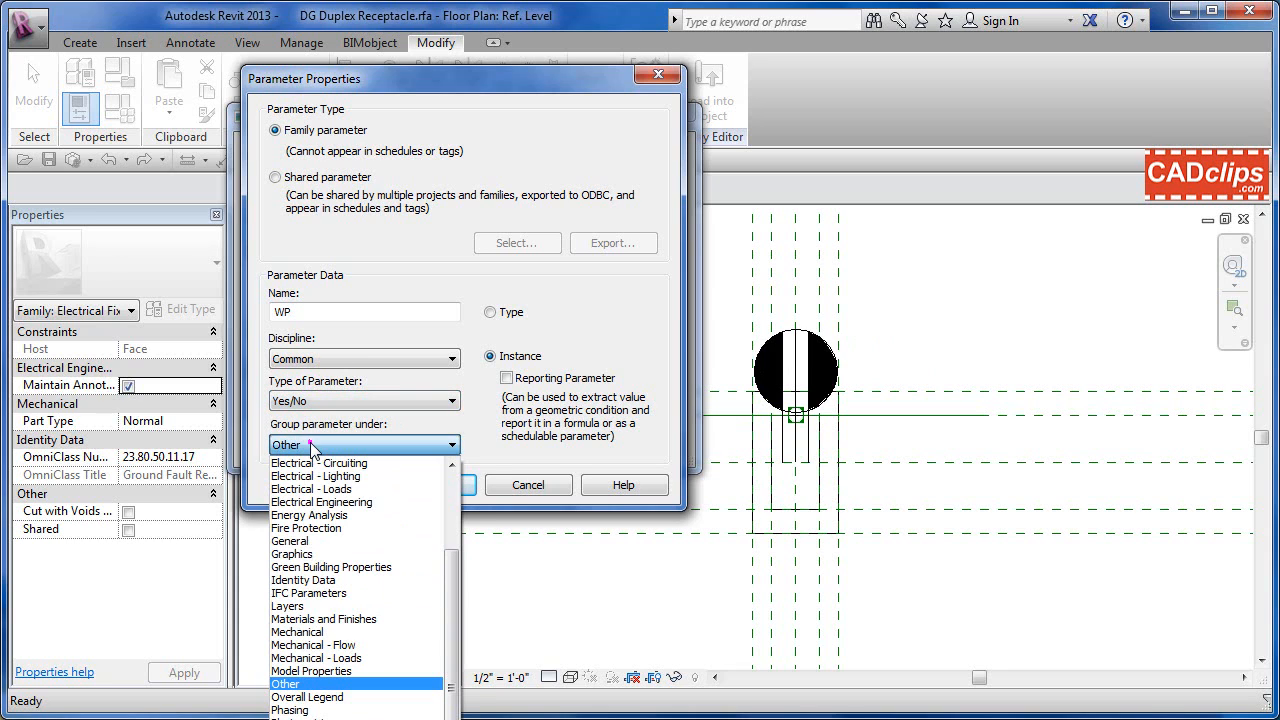
click(301, 541)
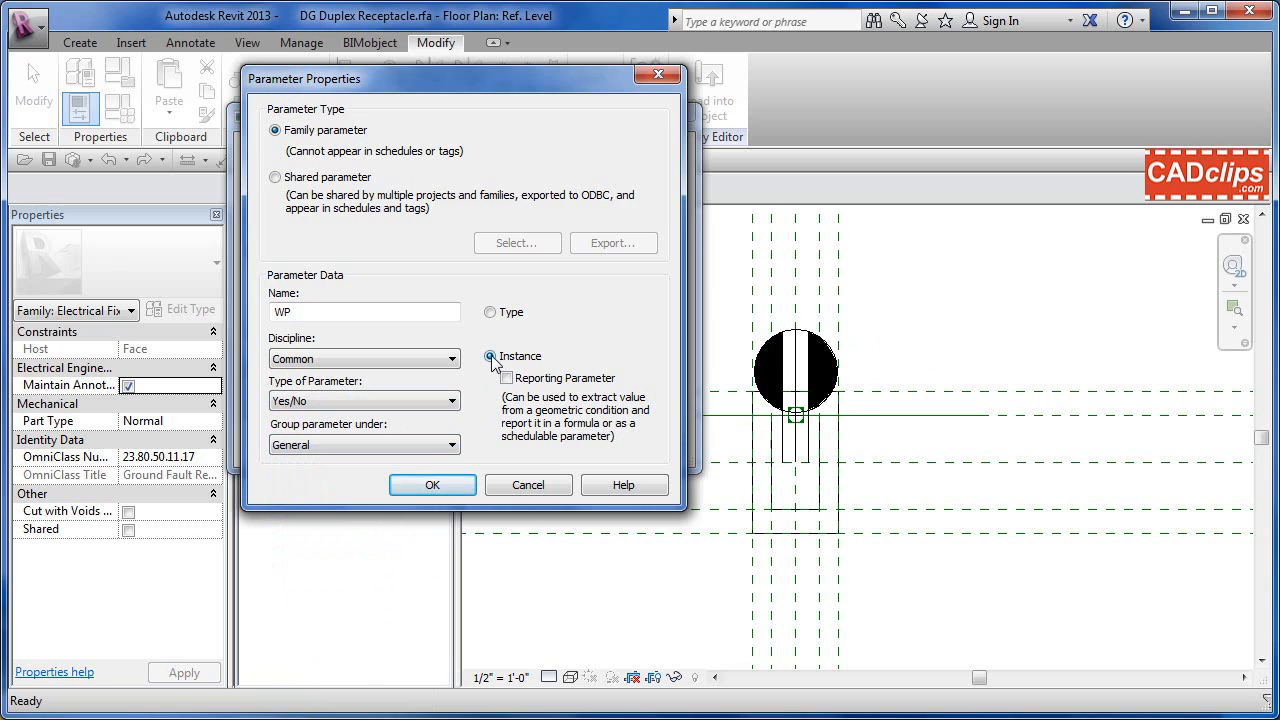
click(430, 484)
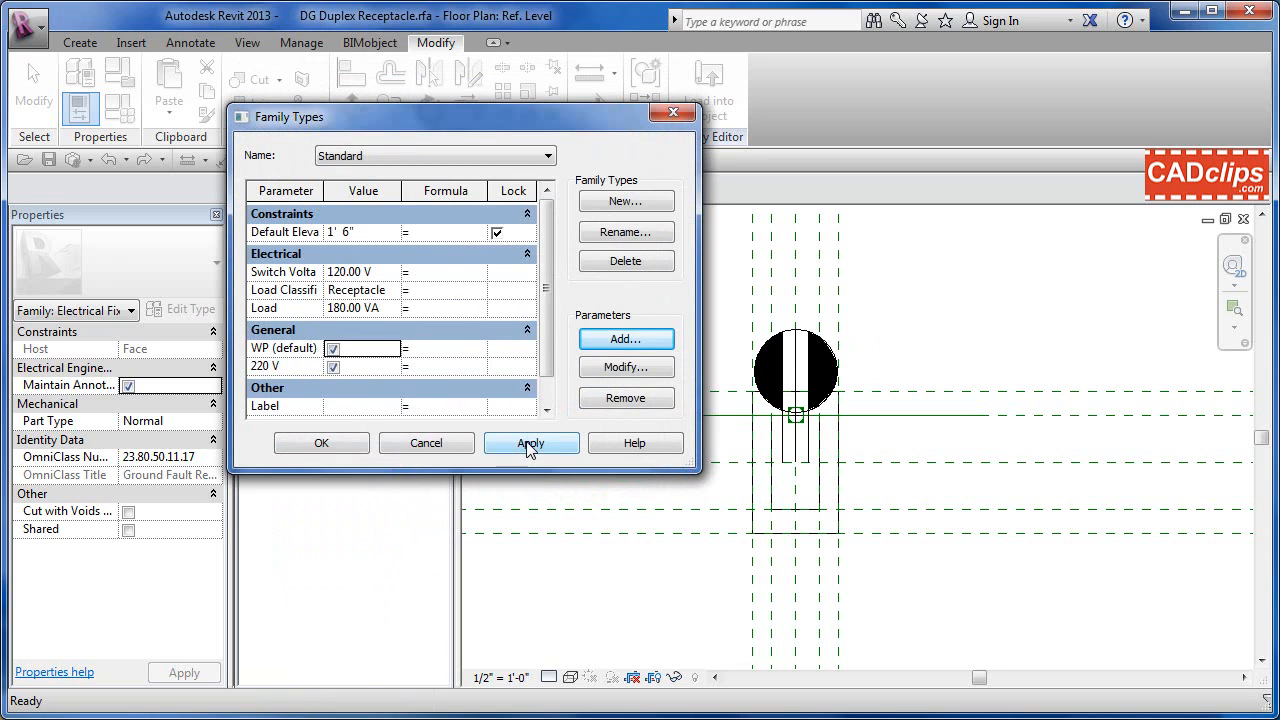
click(530, 444)
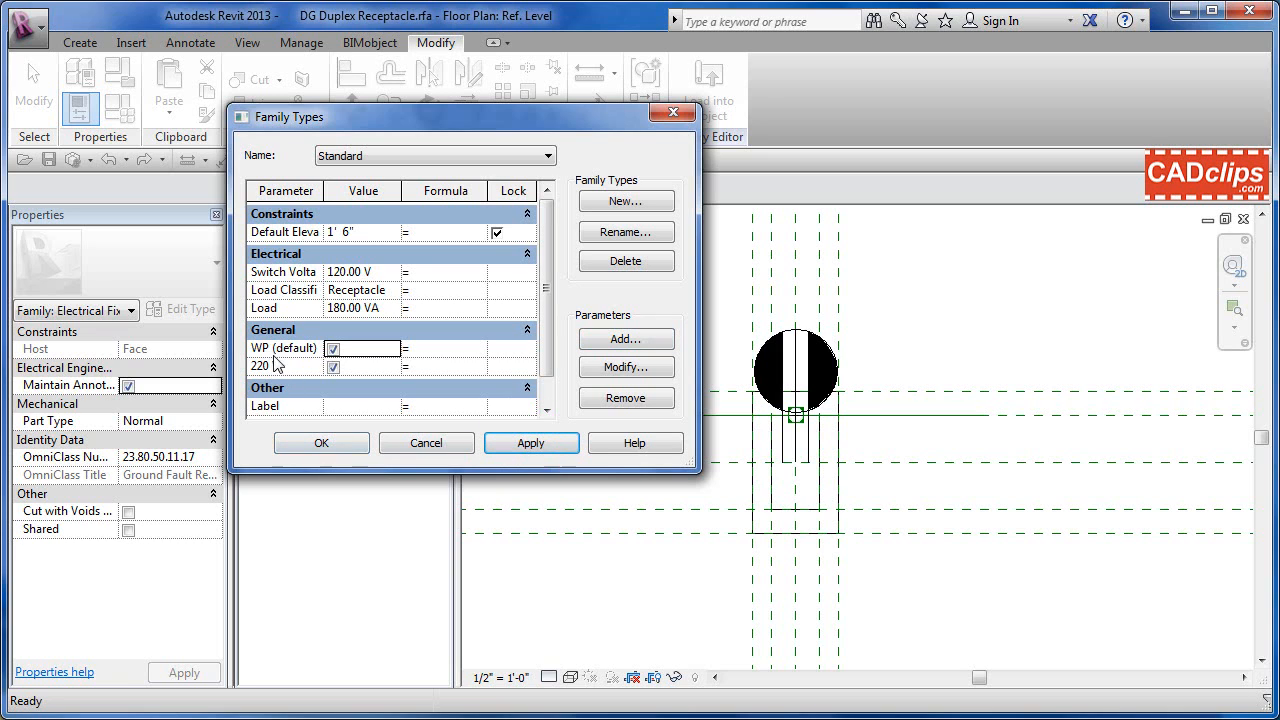
click(321, 443)
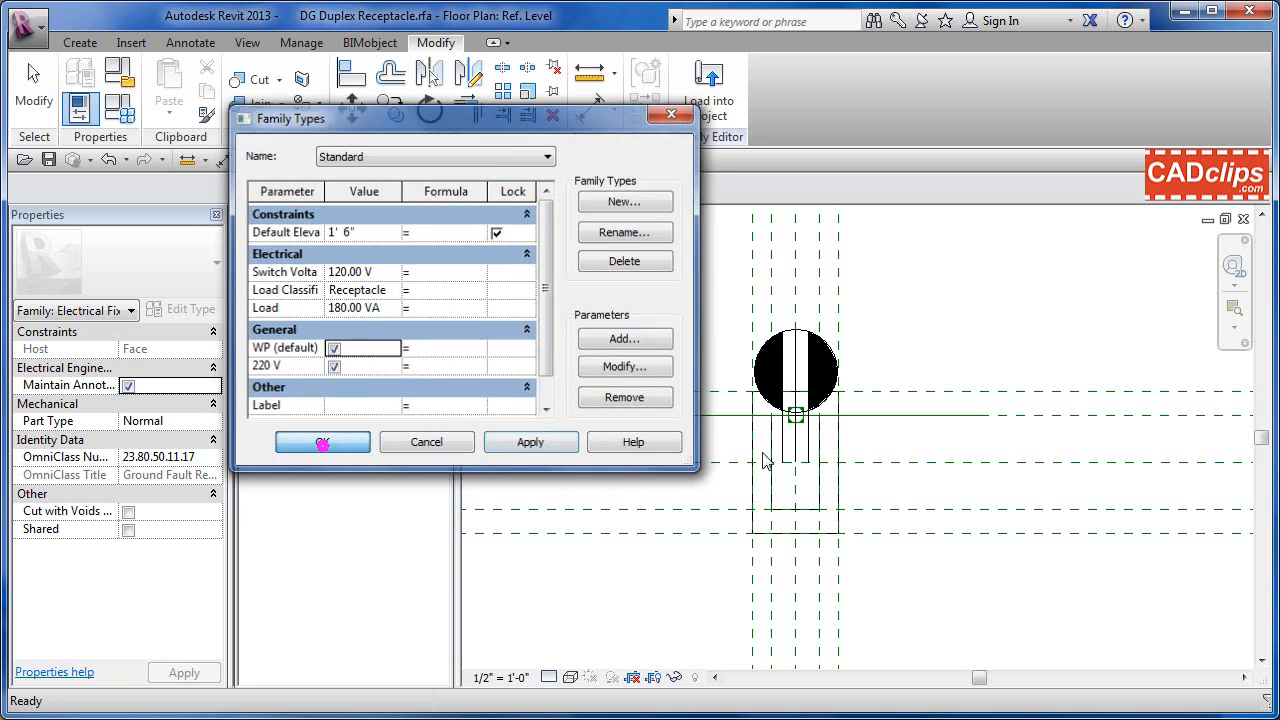
Step: Save the receptacle family and load it into Project3.rvt, overwriting the existing version
click(48, 161)
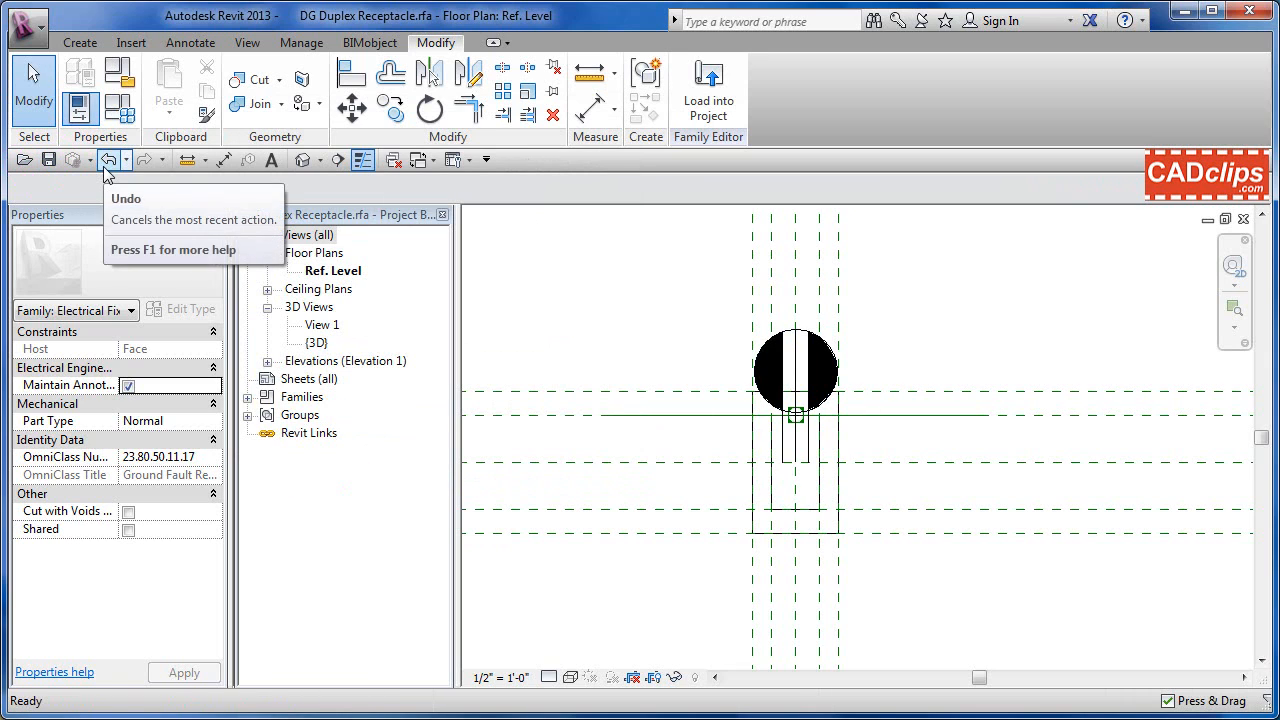
click(708, 105)
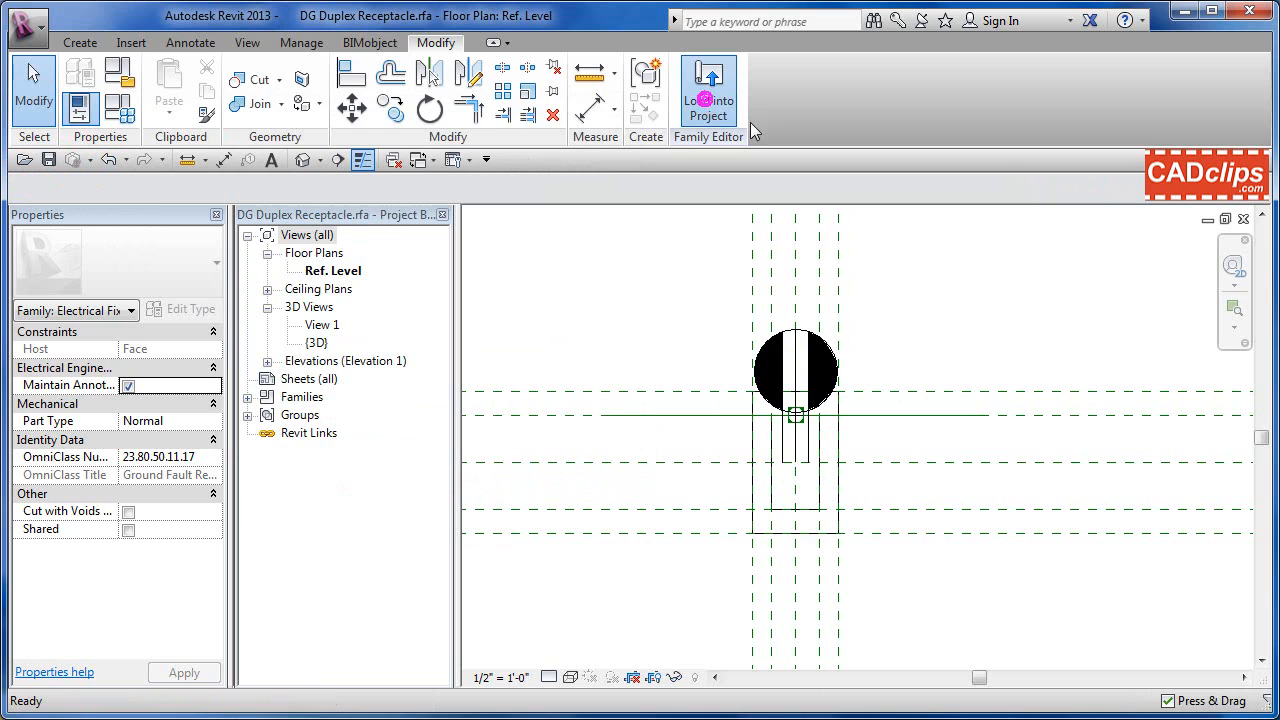
click(711, 277)
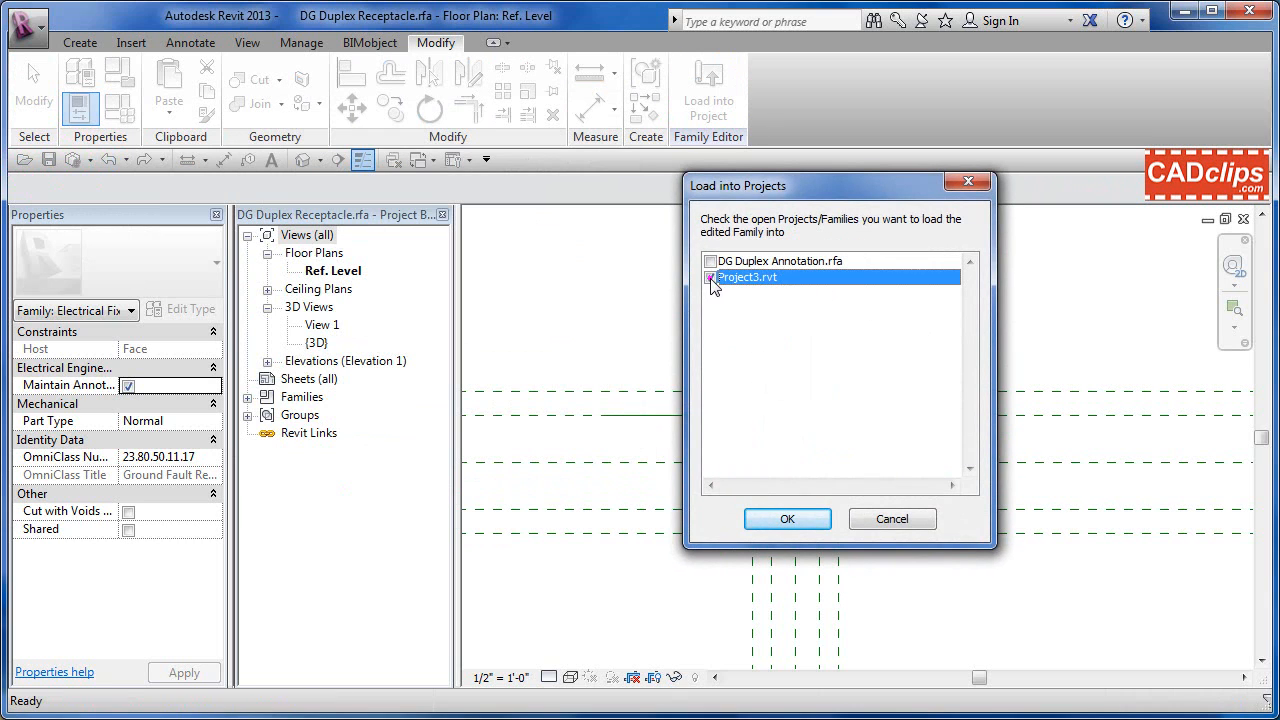
click(806, 517)
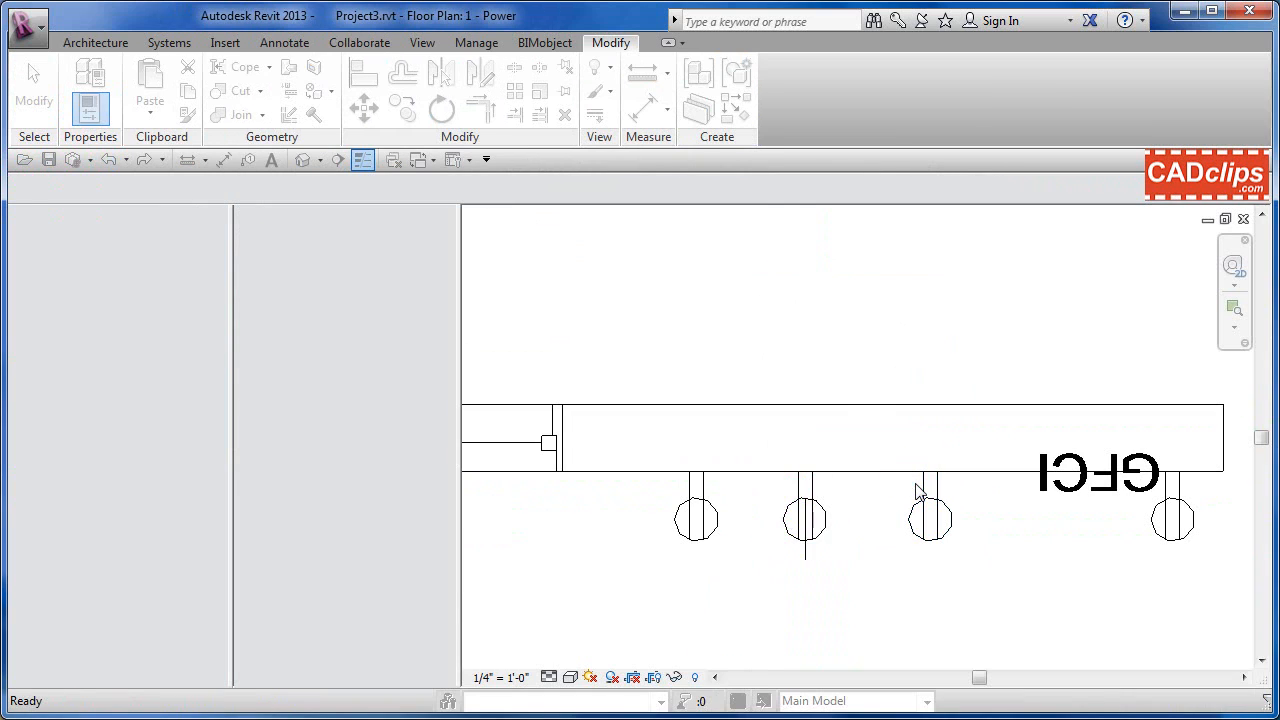
click(651, 443)
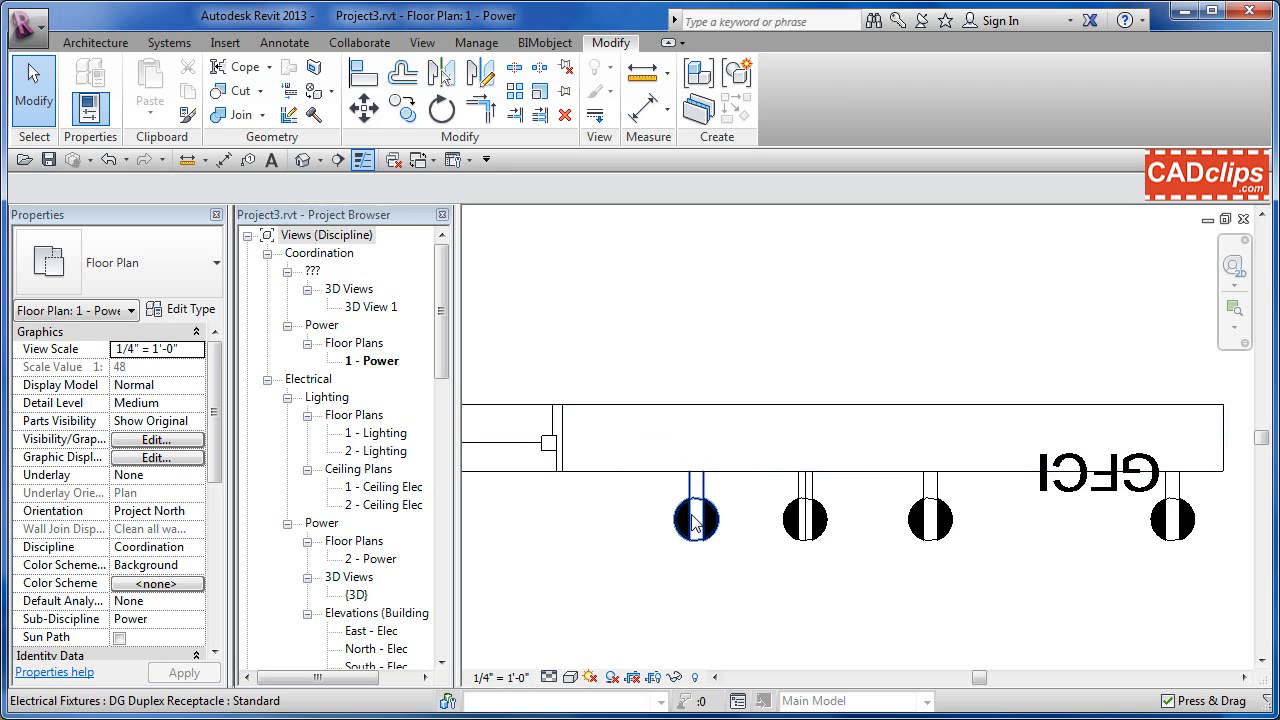
Step: Turn off the WP parameter for the leftmost duplex receptacle in the power plan
click(615, 562)
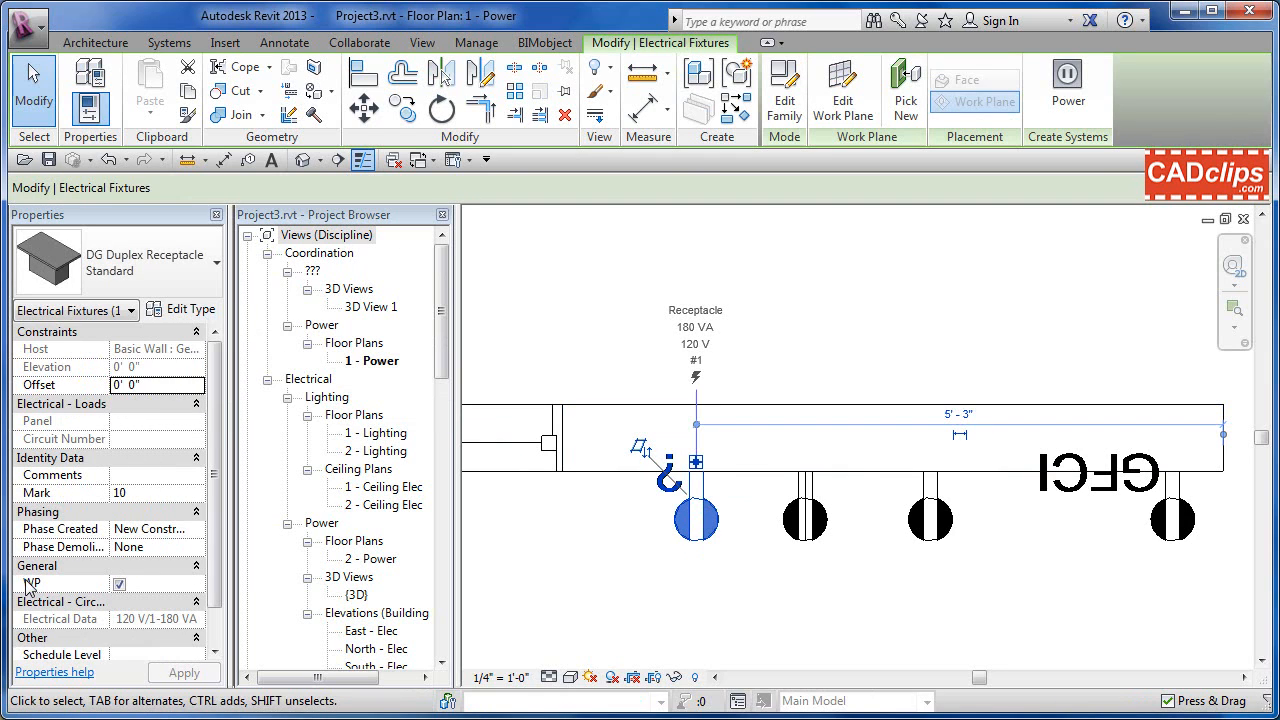
click(118, 583)
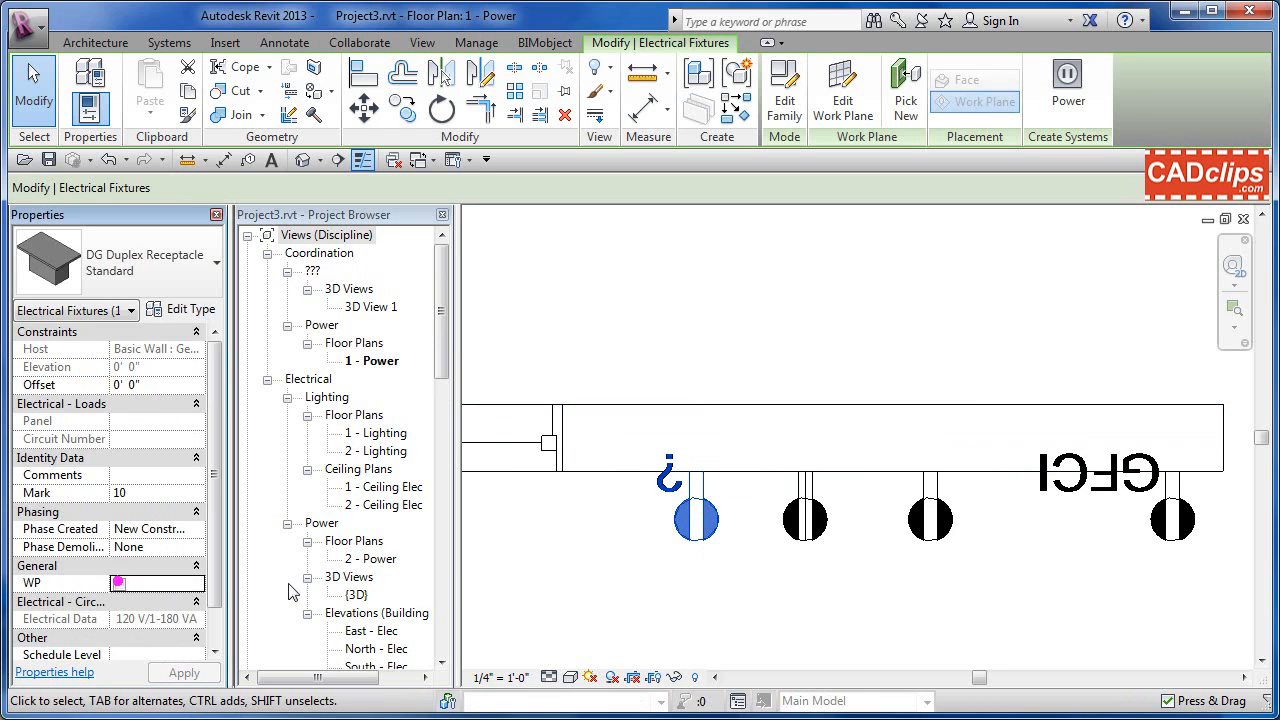
click(510, 588)
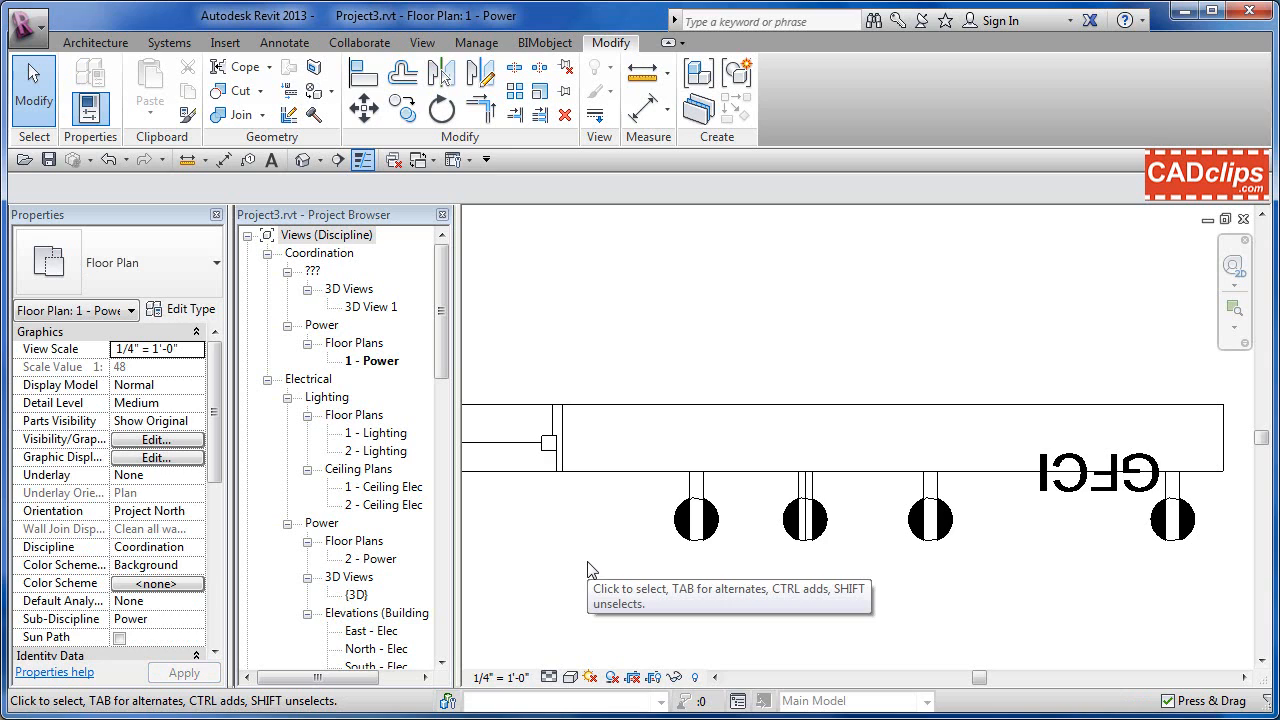
Step: Open the leftmost receptacle's family for editing and check the WP parameter in its family types
middle_drag(668, 556, 766, 545)
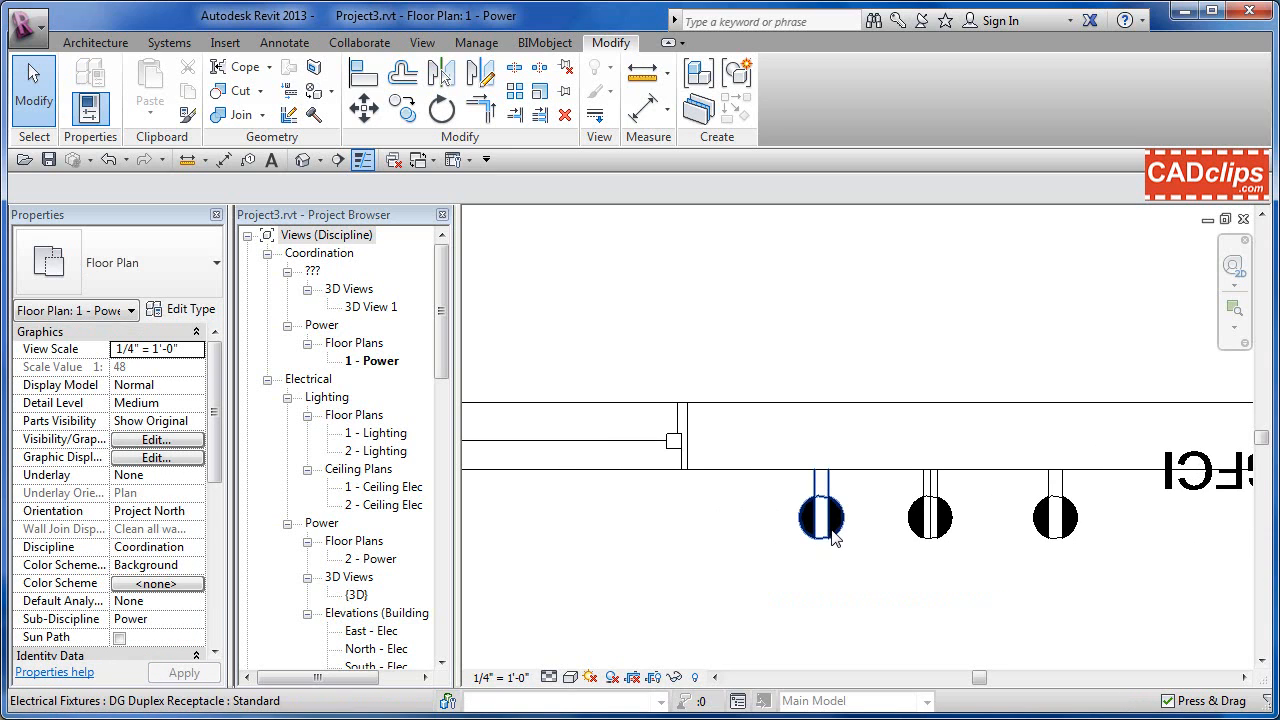
click(788, 551)
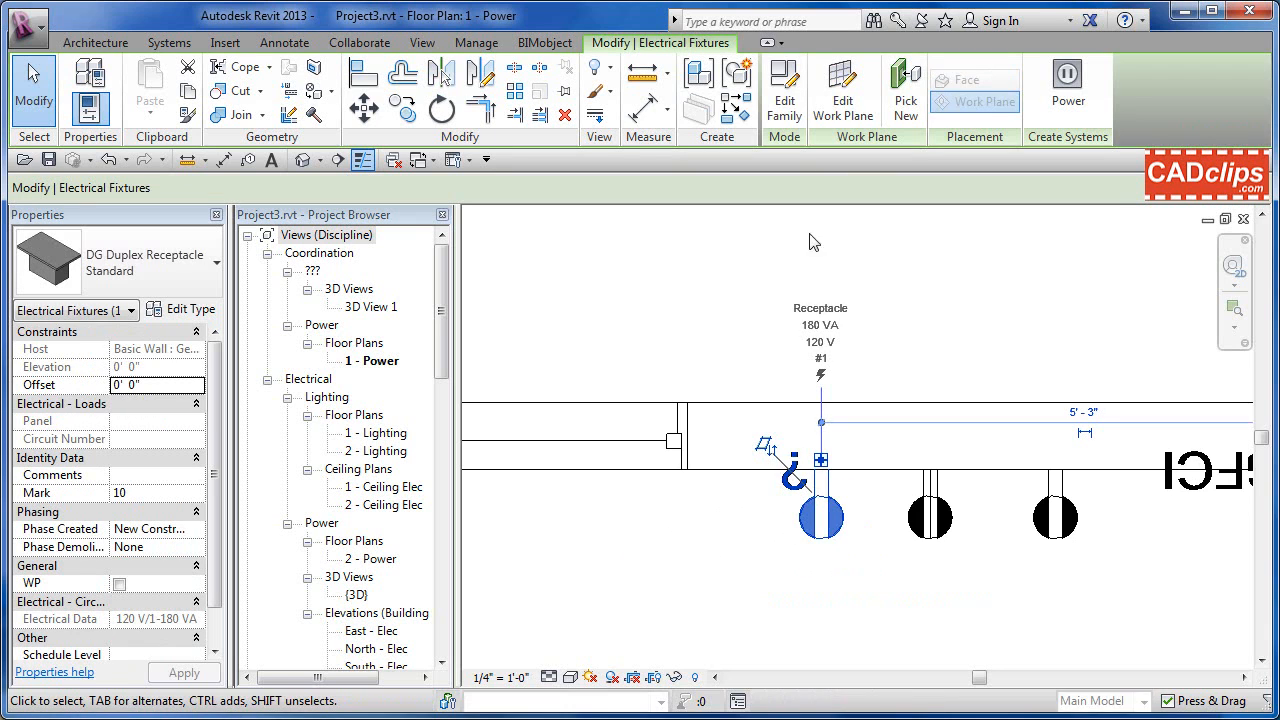
click(786, 102)
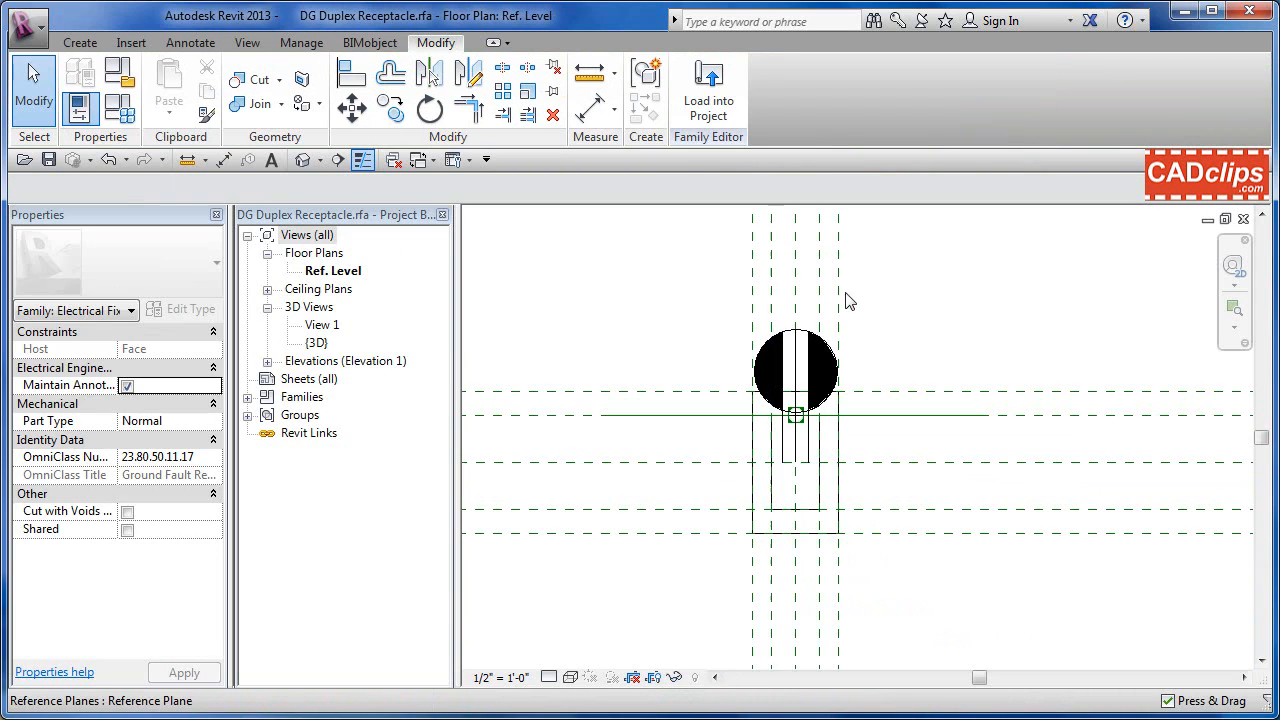
middle_drag(894, 347, 868, 348)
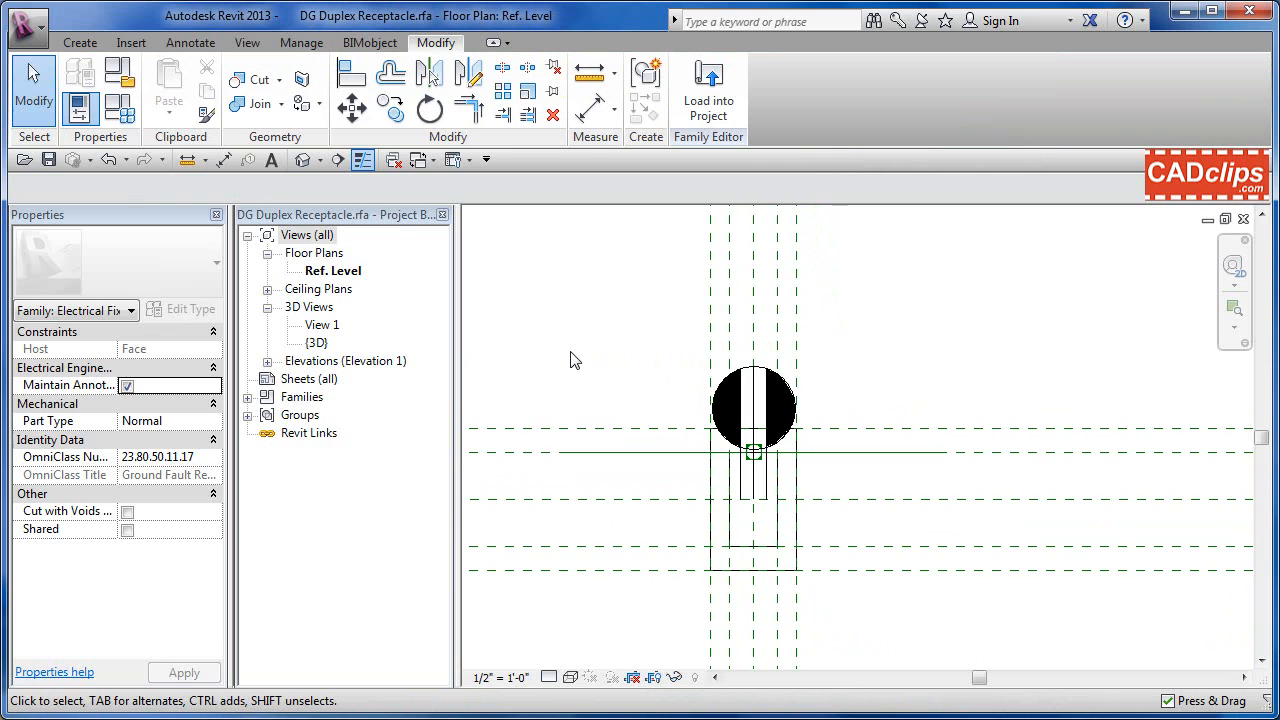
click(119, 110)
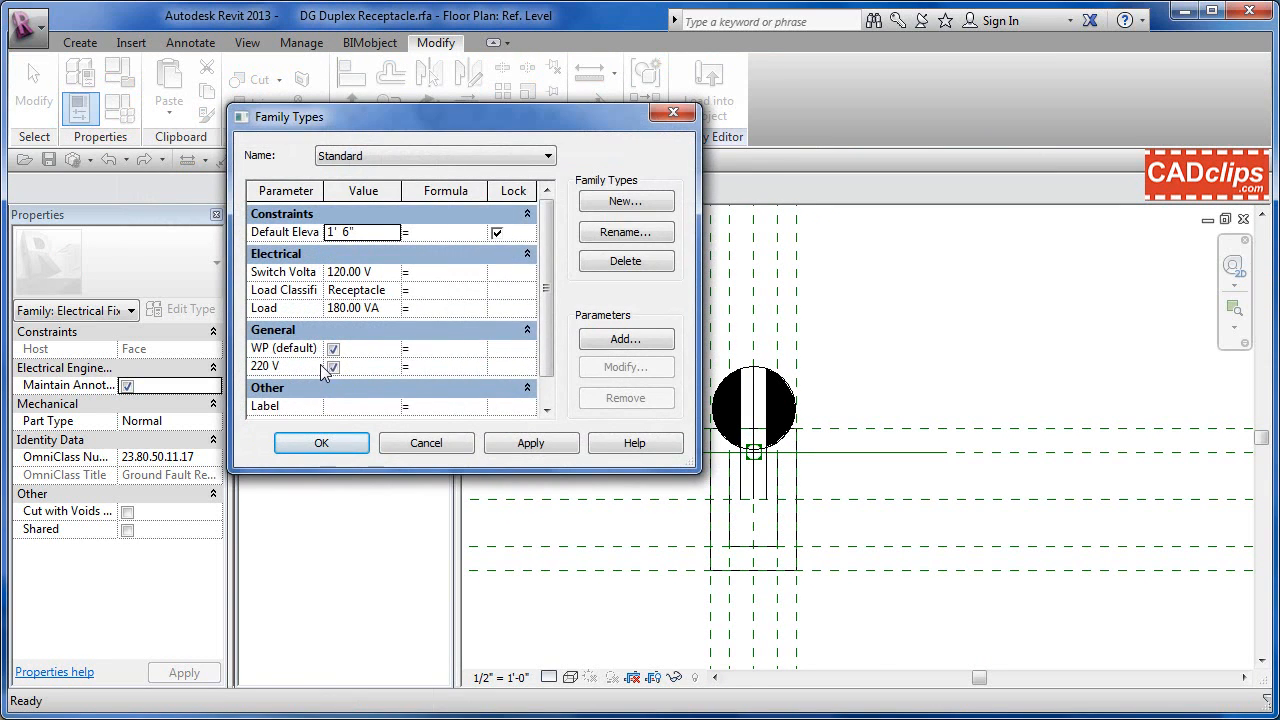
click(321, 443)
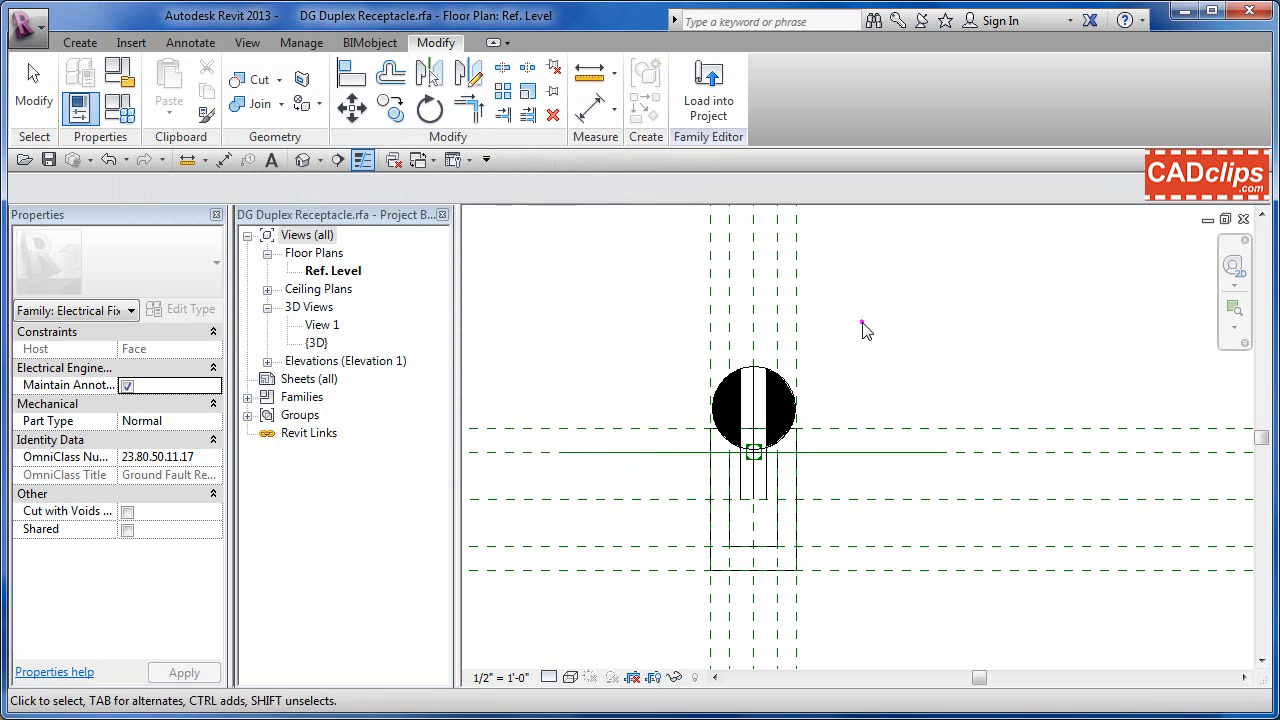
Step: Associate the nested duplex annotation's WP property with the receptacle family's WP parameter
click(772, 372)
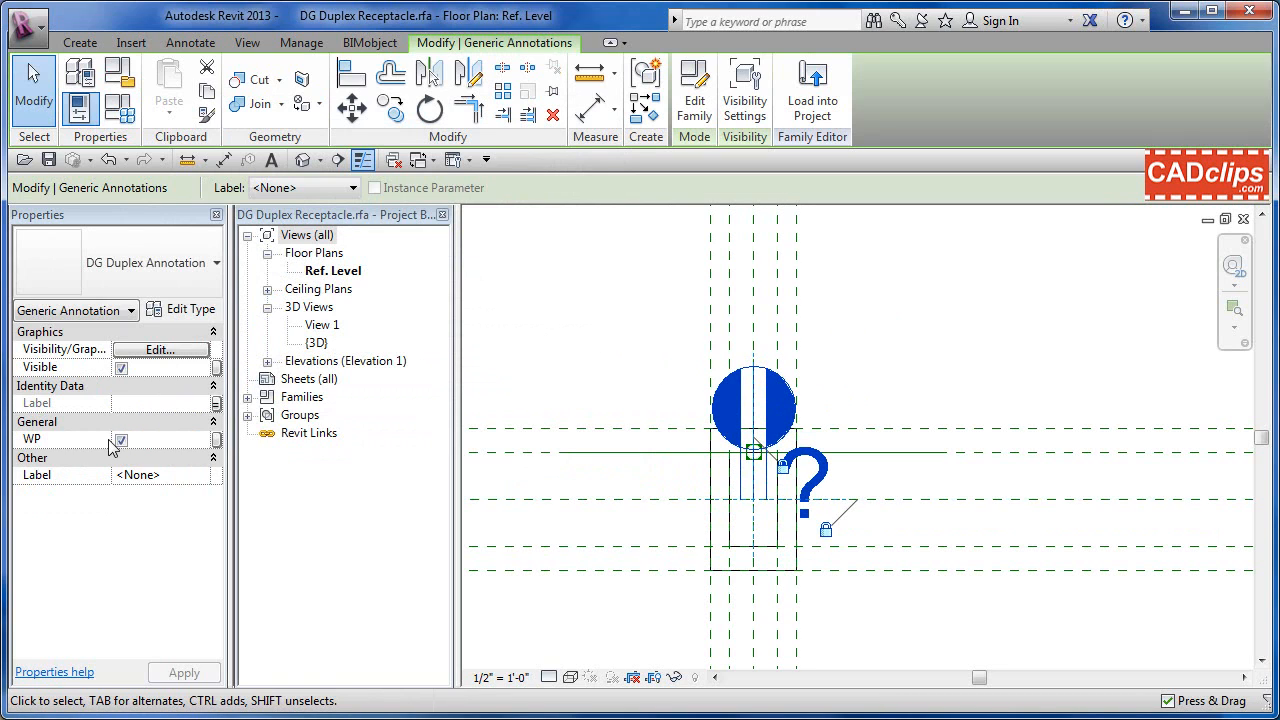
click(216, 439)
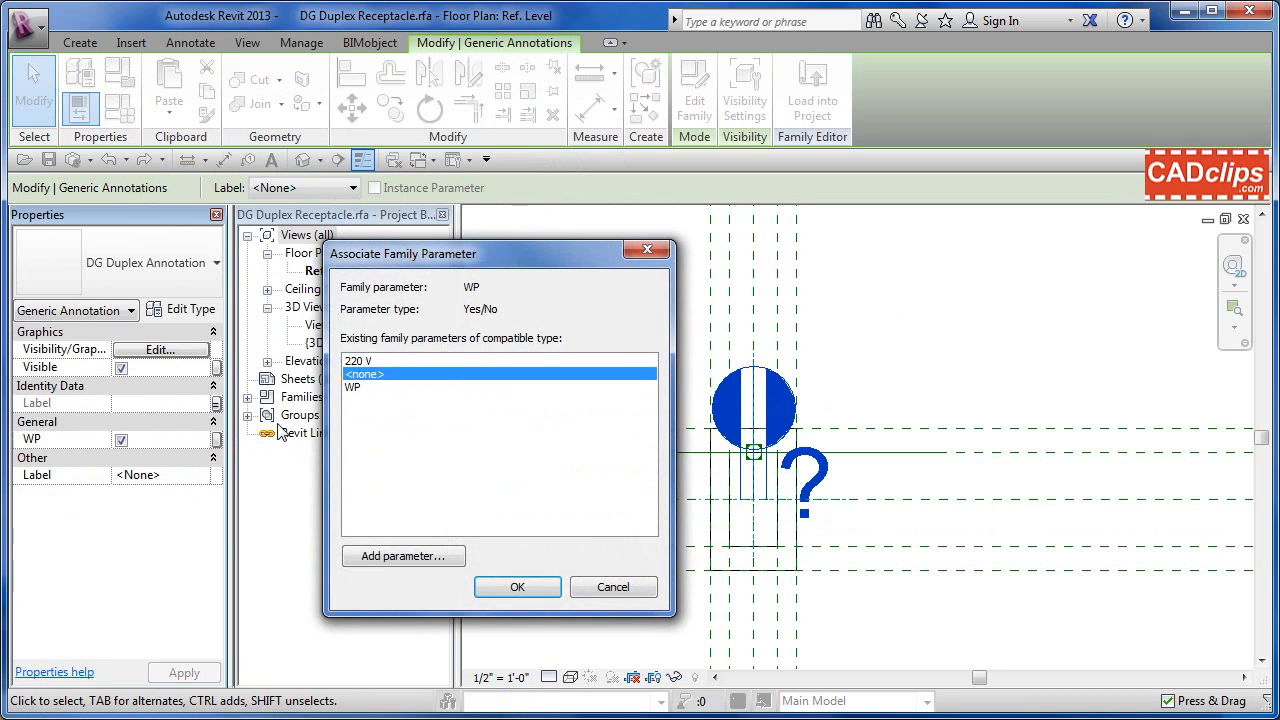
click(355, 388)
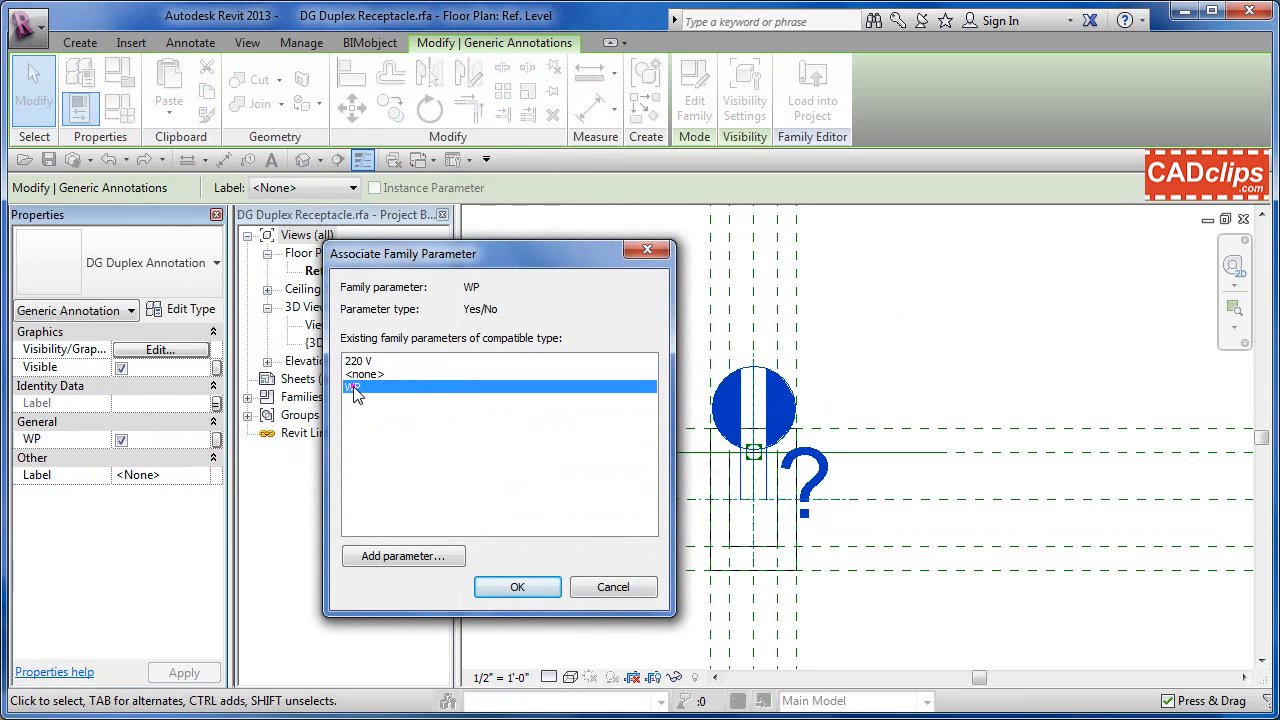
click(517, 587)
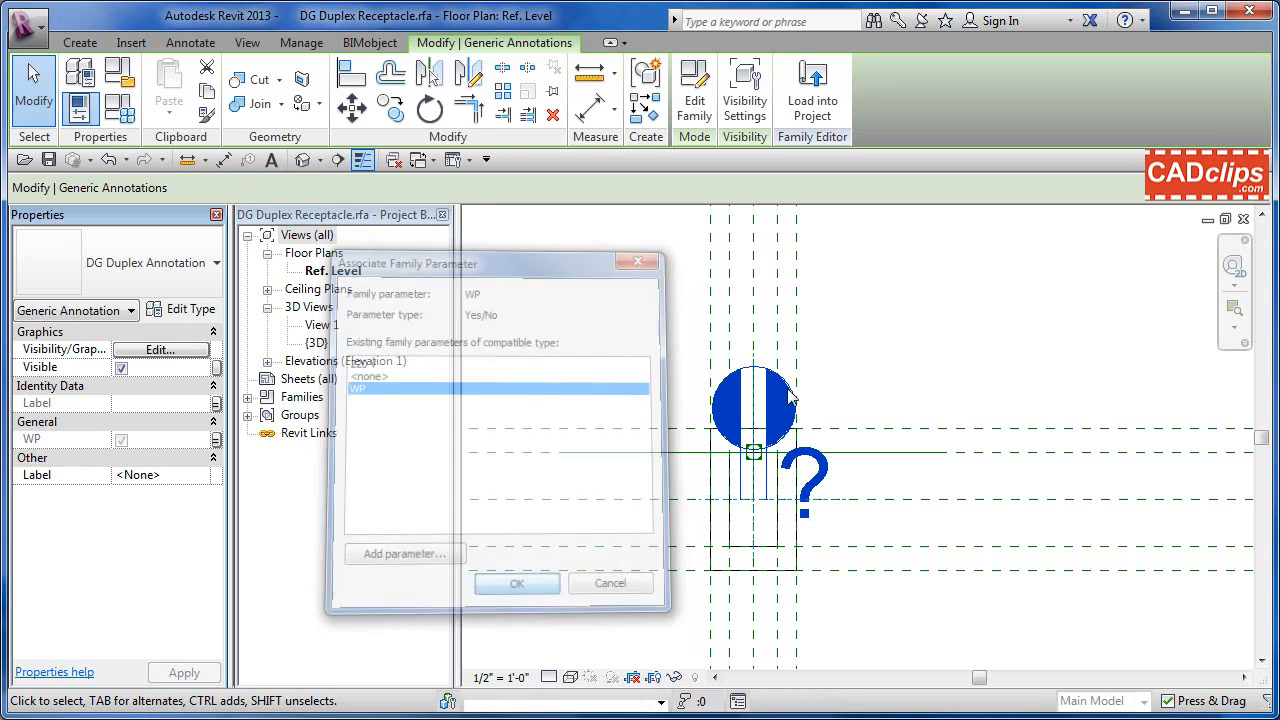
click(879, 345)
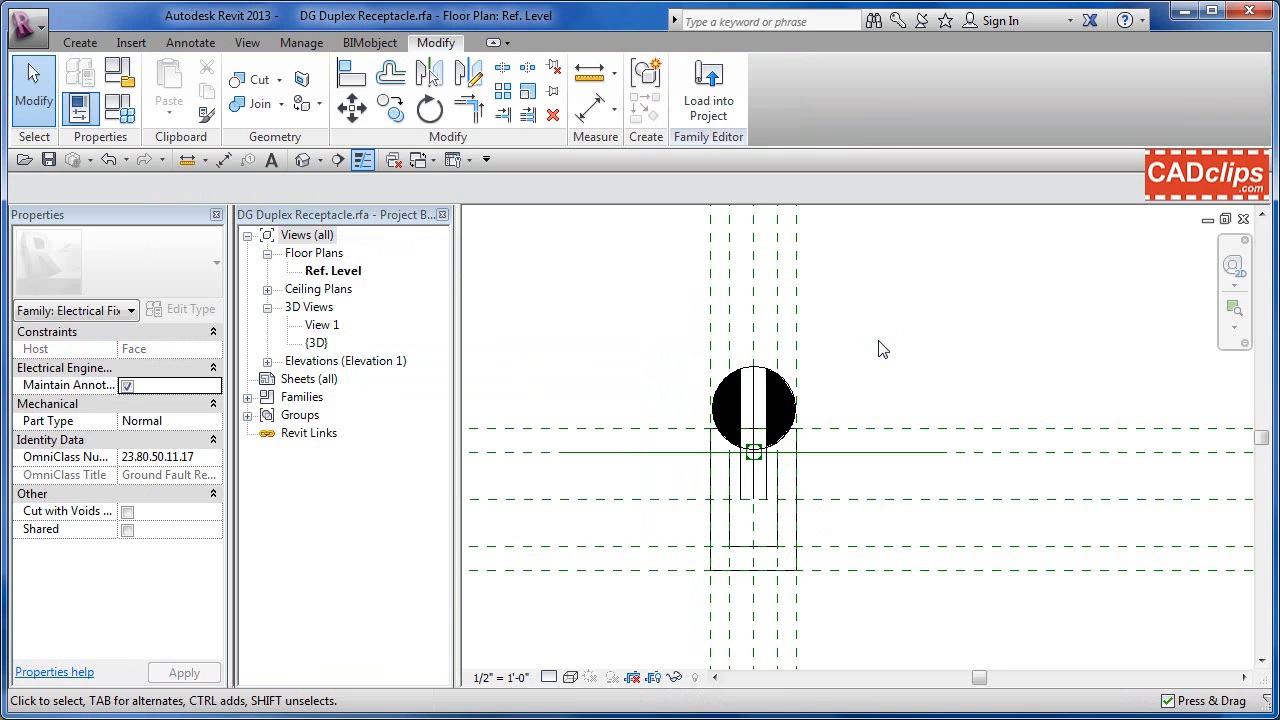
Step: Turn off the default WP value in the receptacle family's Standard type
click(119, 107)
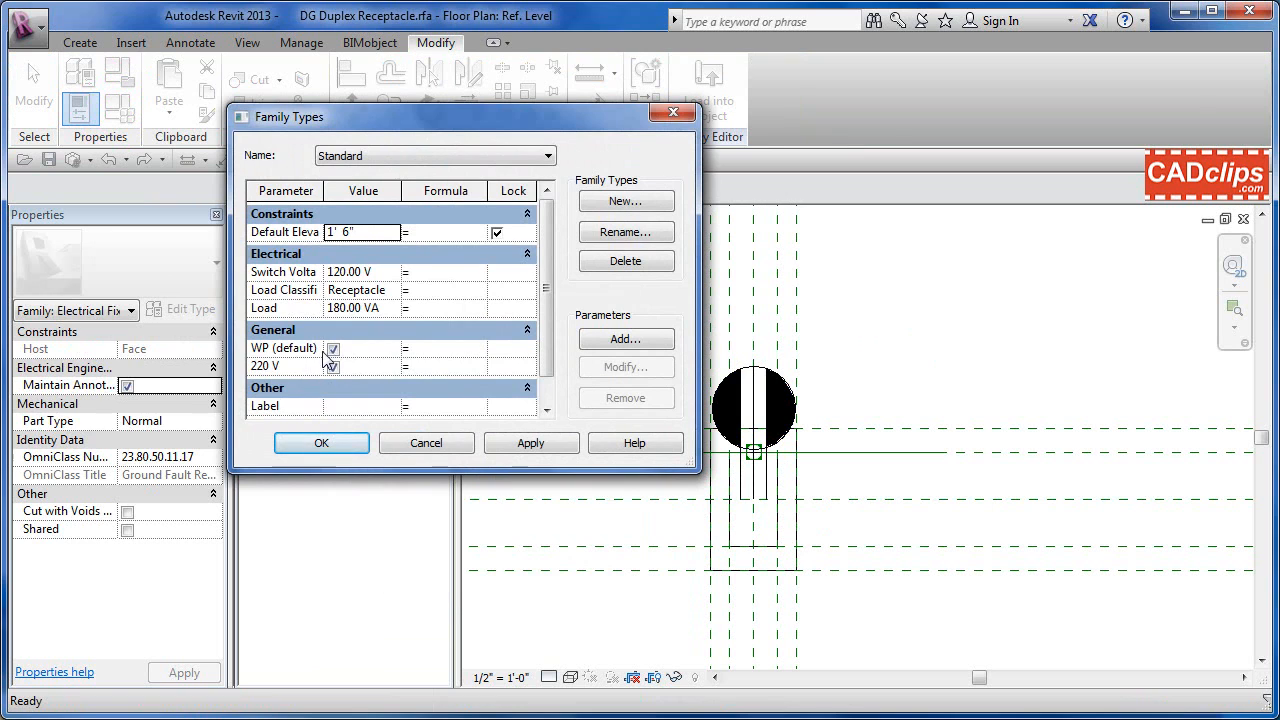
click(334, 349)
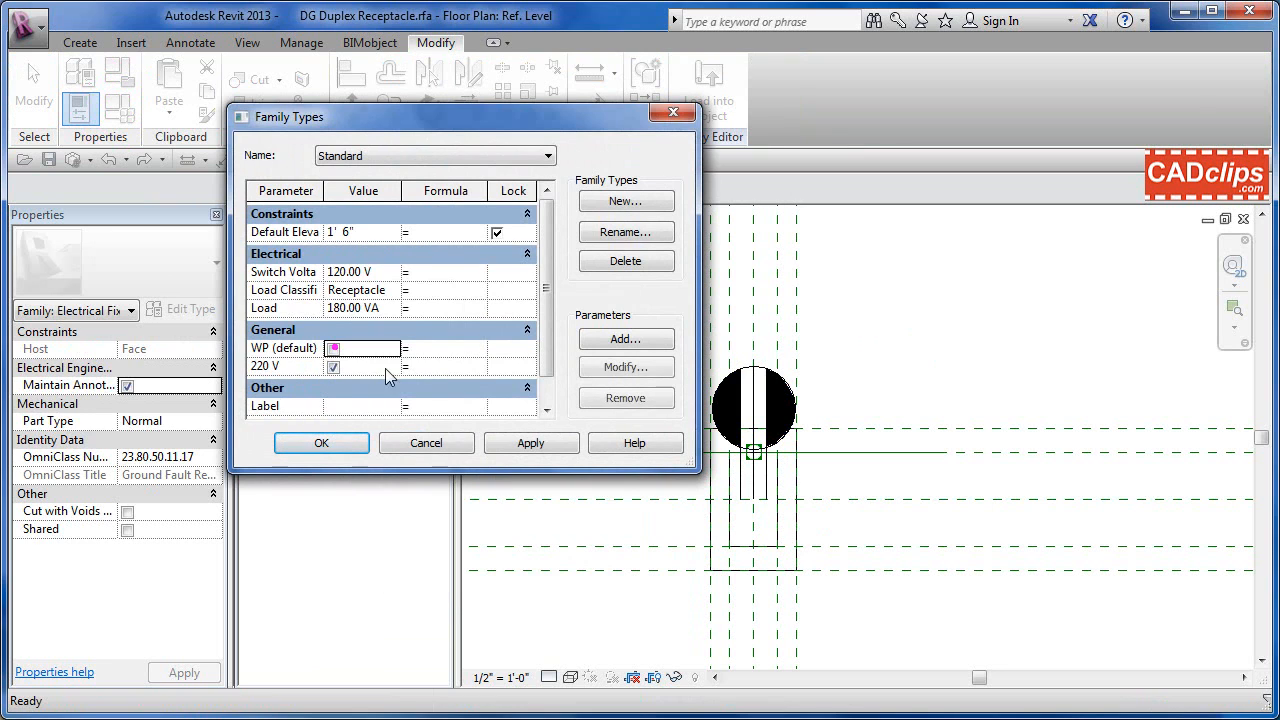
click(324, 442)
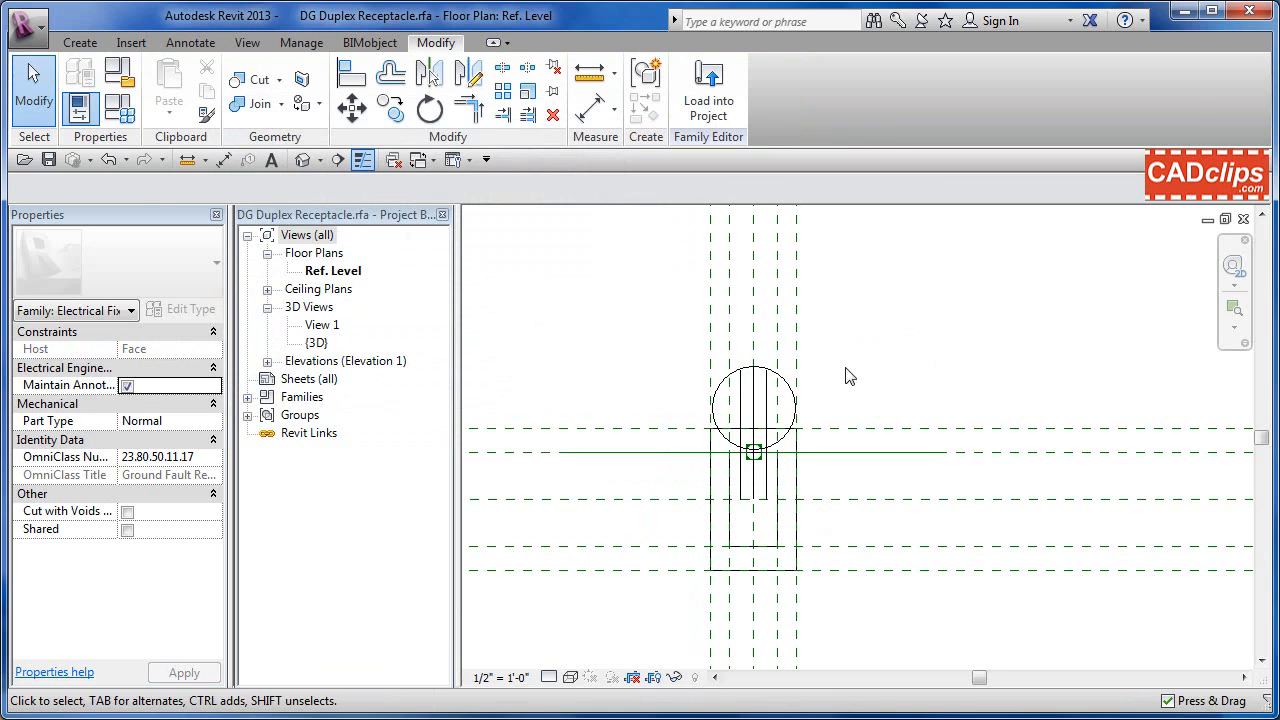
Step: Check which family parameter the nested annotation's WP property is associated with
click(780, 382)
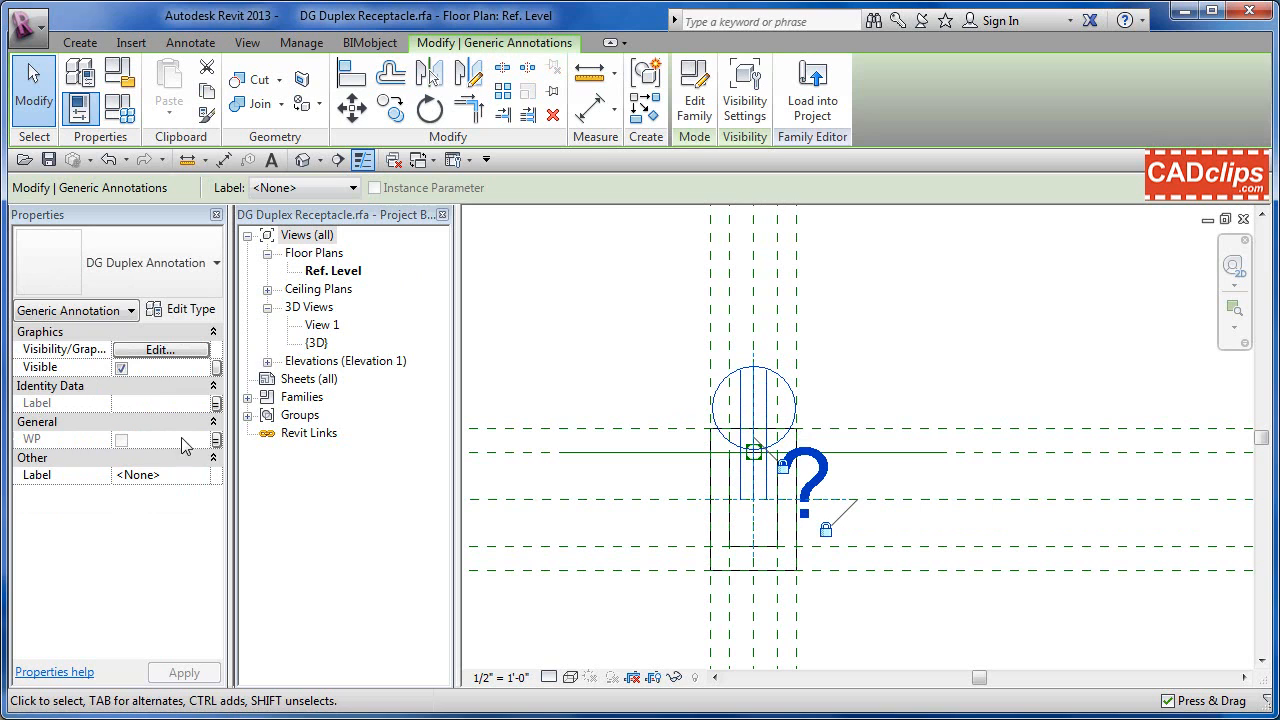
click(216, 440)
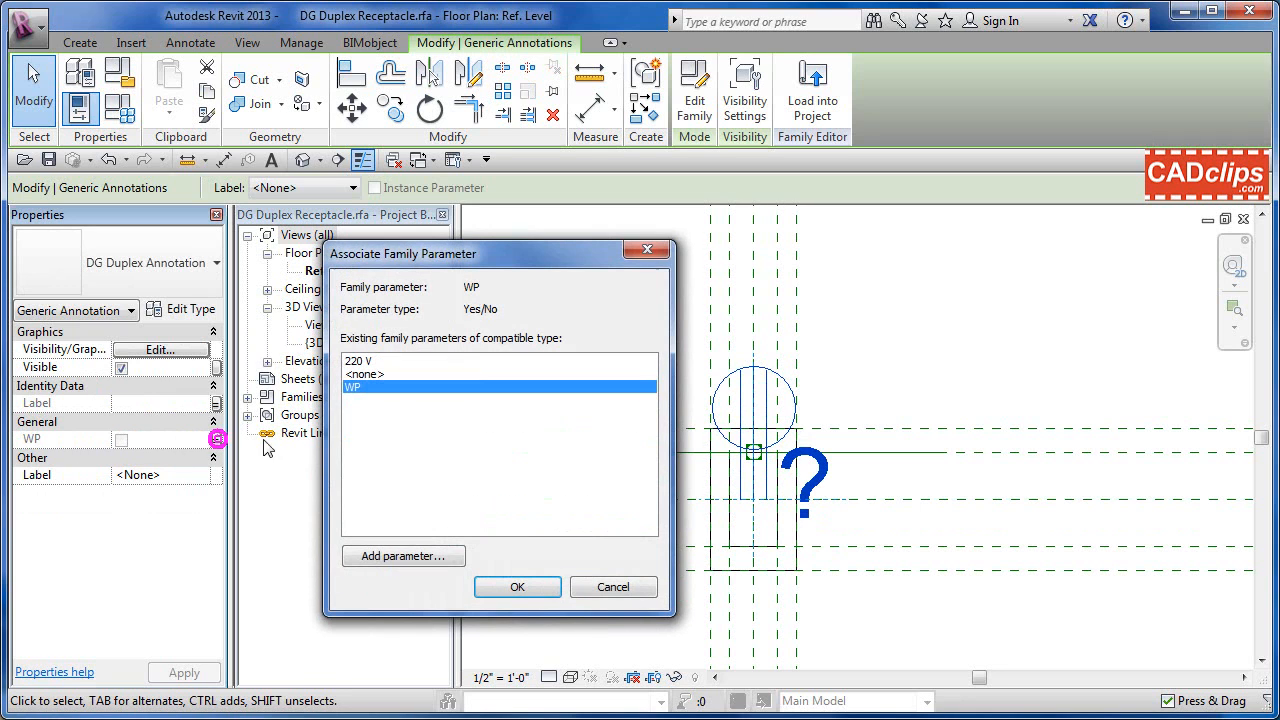
click(517, 588)
click(873, 366)
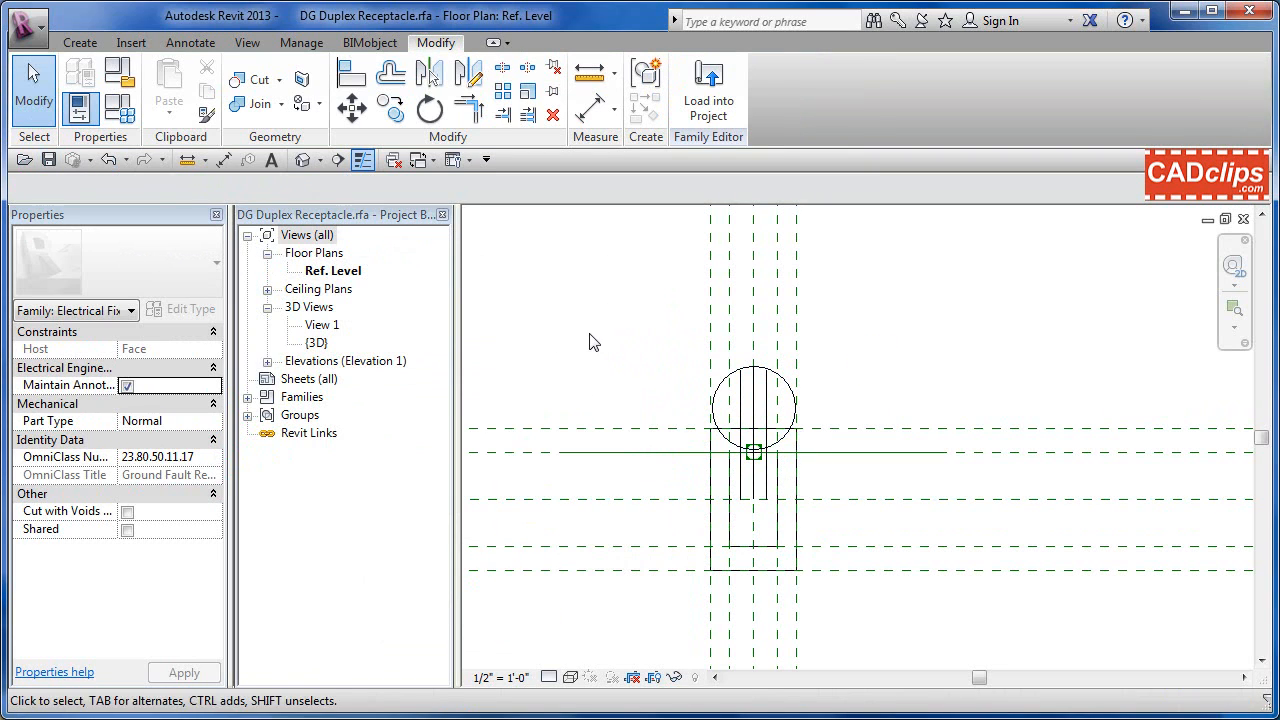
Step: Load the receptacle family into Project3.rvt, overwriting the existing version and its parameter values
click(708, 100)
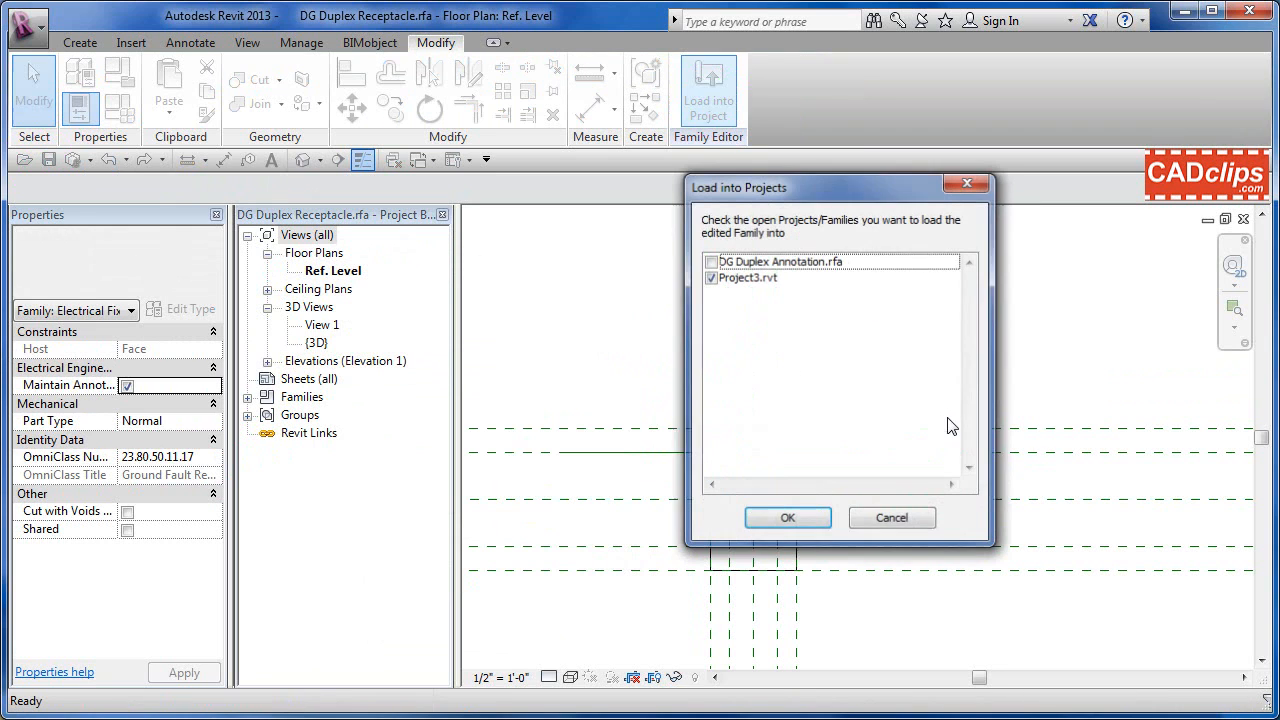
click(800, 522)
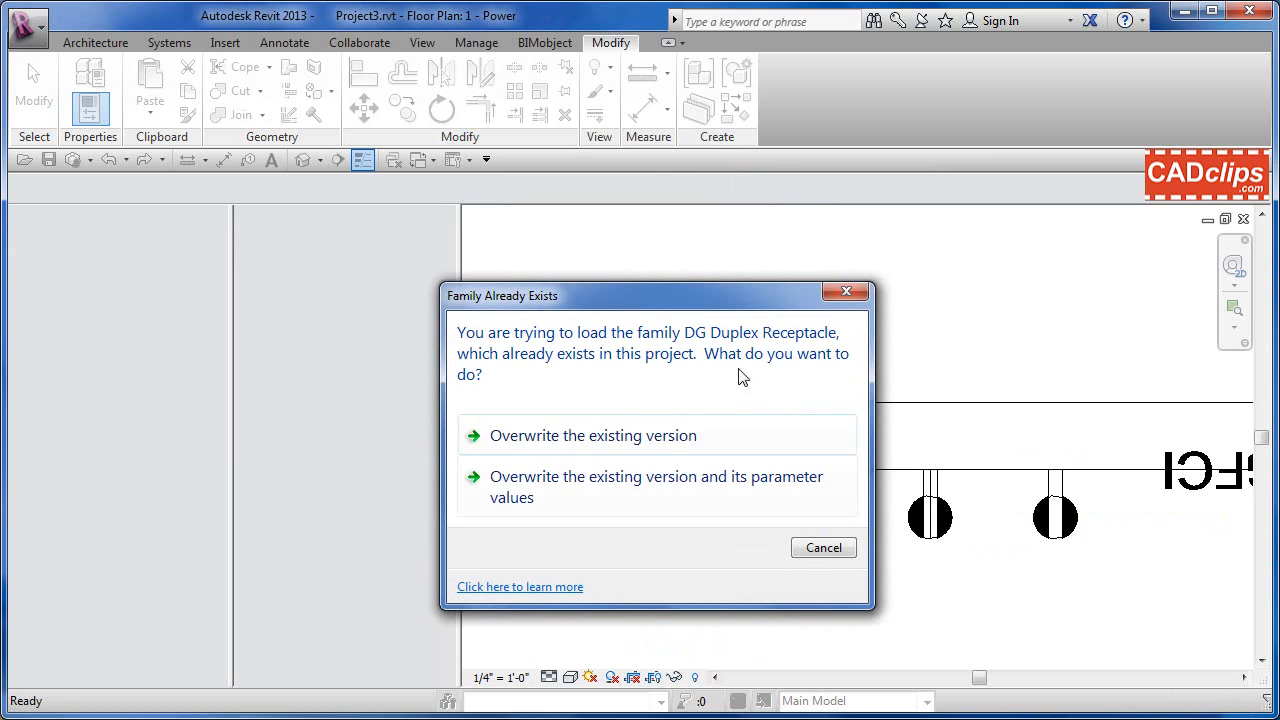
drag(741, 296, 575, 240)
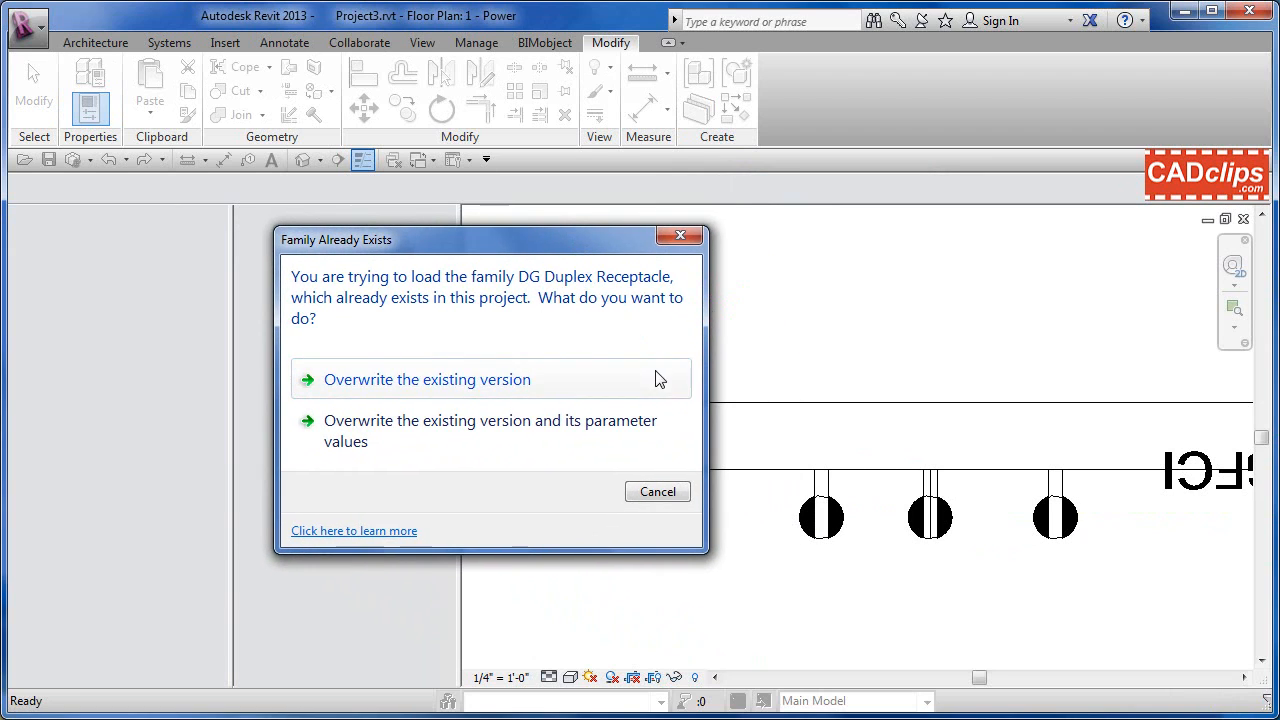
click(617, 440)
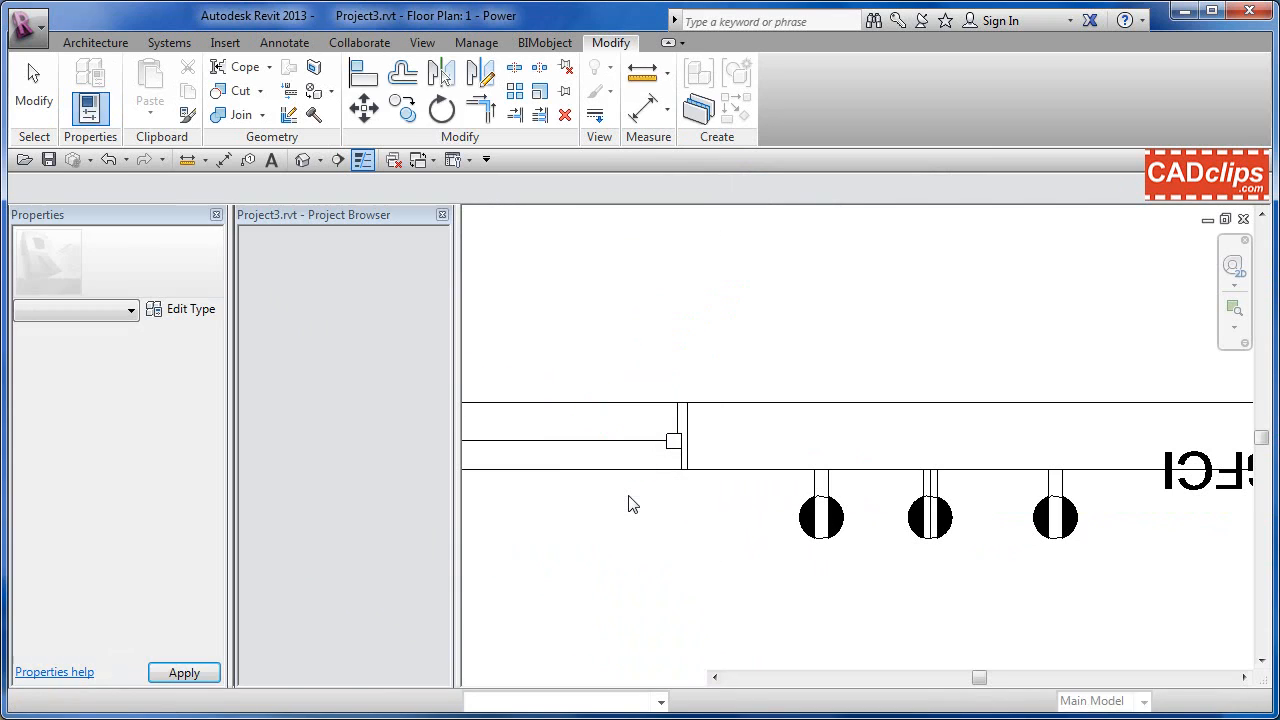
Step: Turn off WP for the 220 Volt receptacle second from the wall's left end
middle_drag(872, 569, 735, 550)
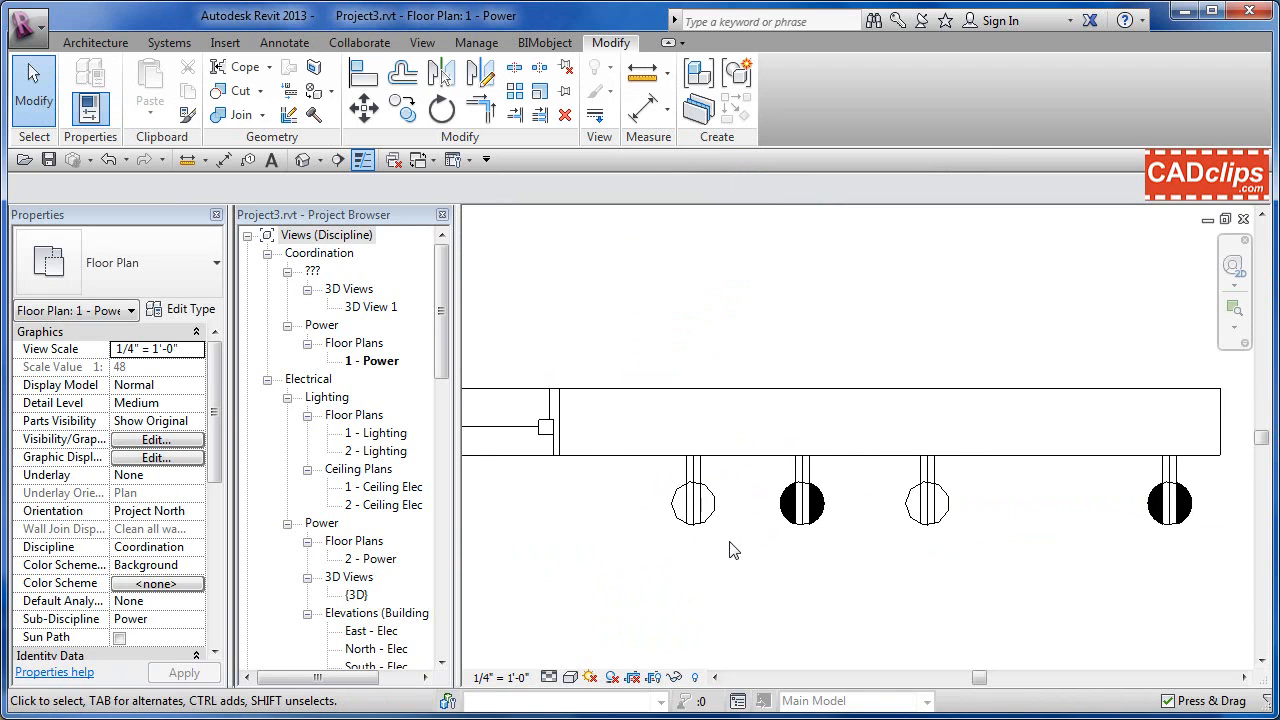
scroll(735, 550, down, 1)
click(782, 553)
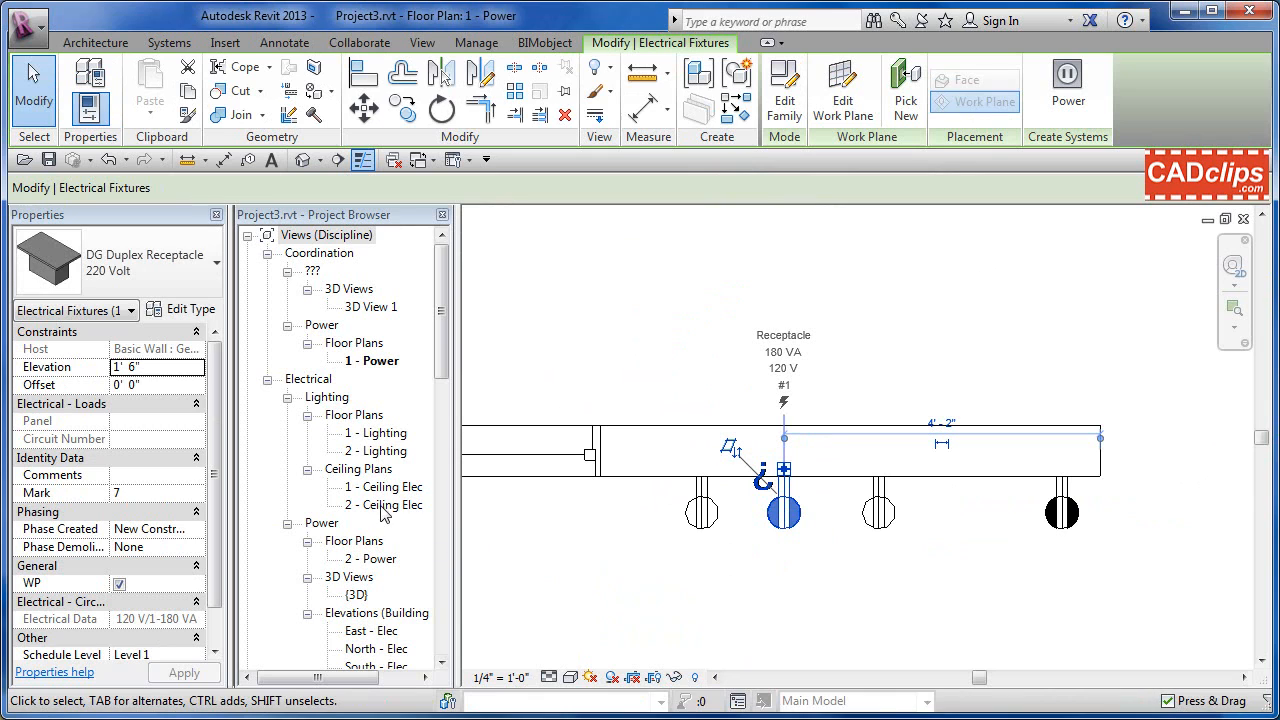
click(119, 583)
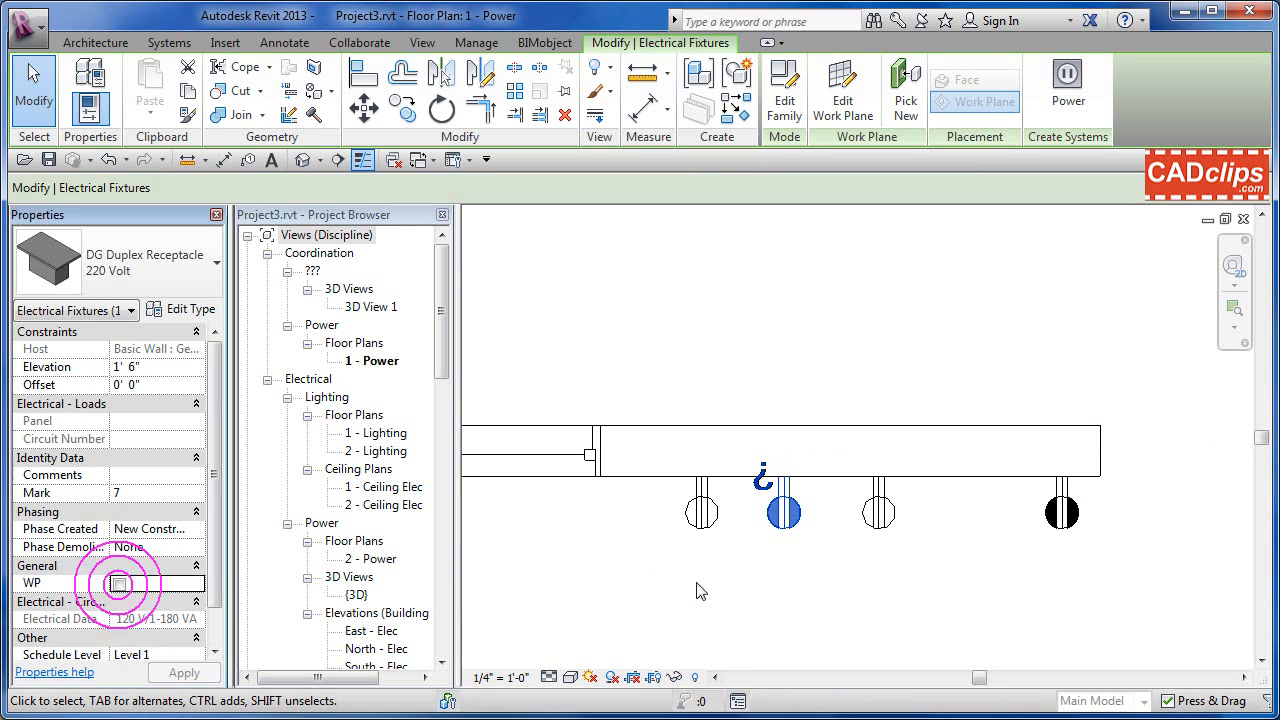
click(745, 591)
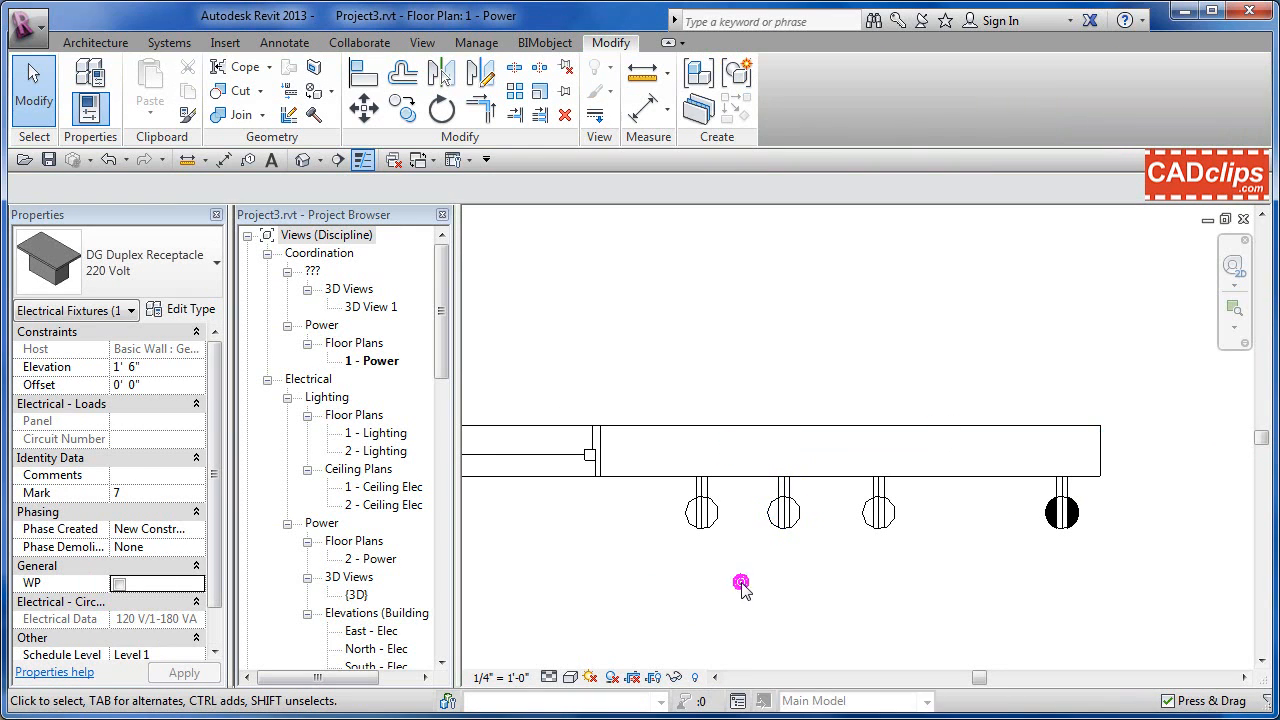
Step: Change the third receptacle from the left to the DG Duplex Receptacle 220 Volt type
click(878, 530)
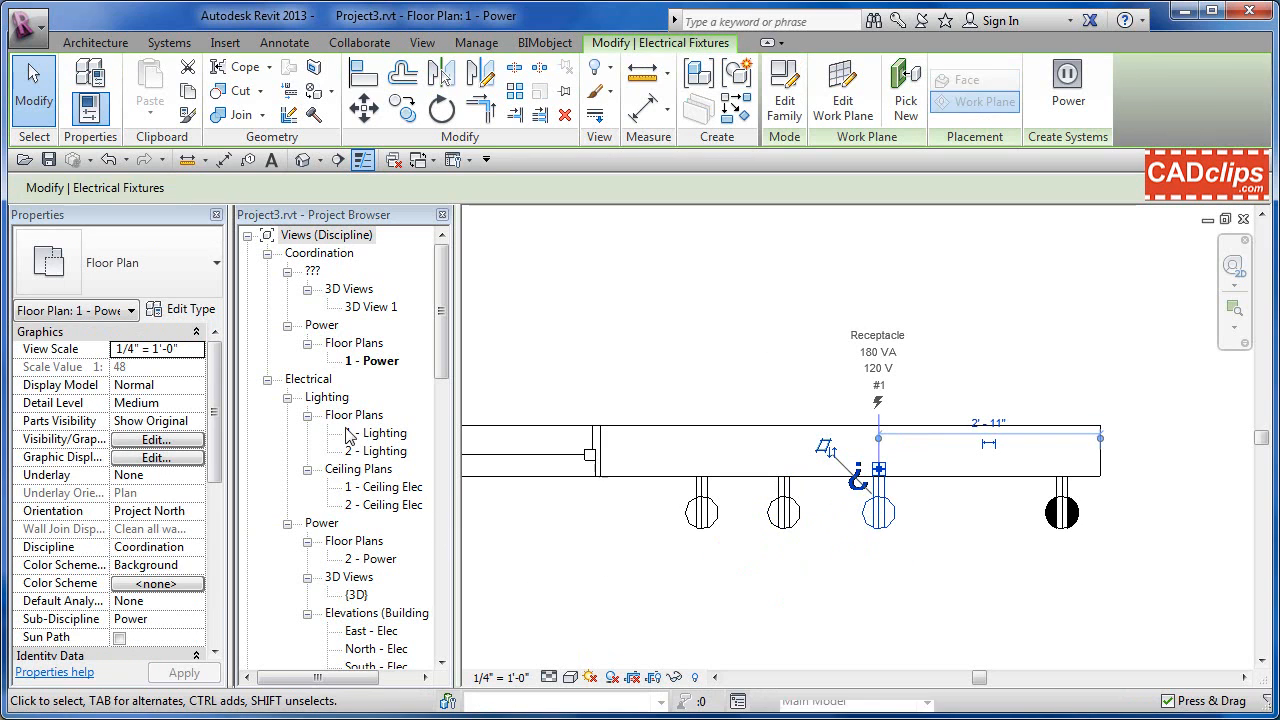
click(118, 258)
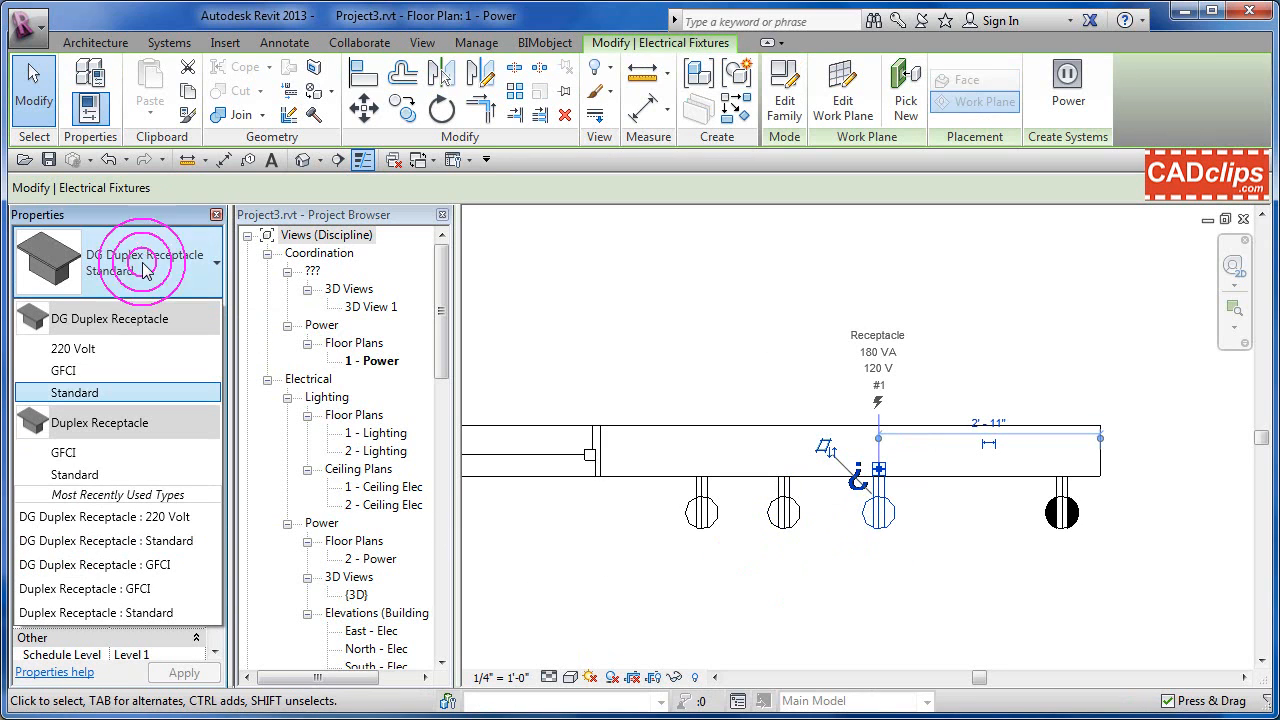
click(104, 352)
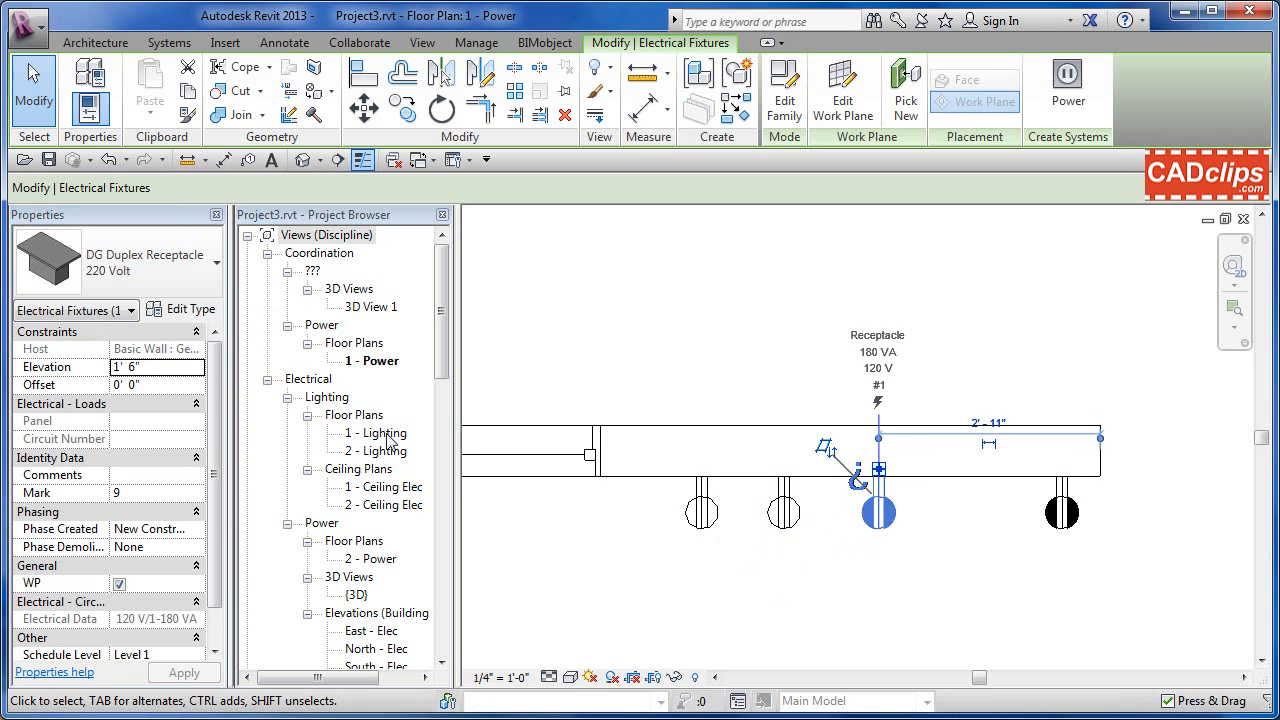
click(778, 588)
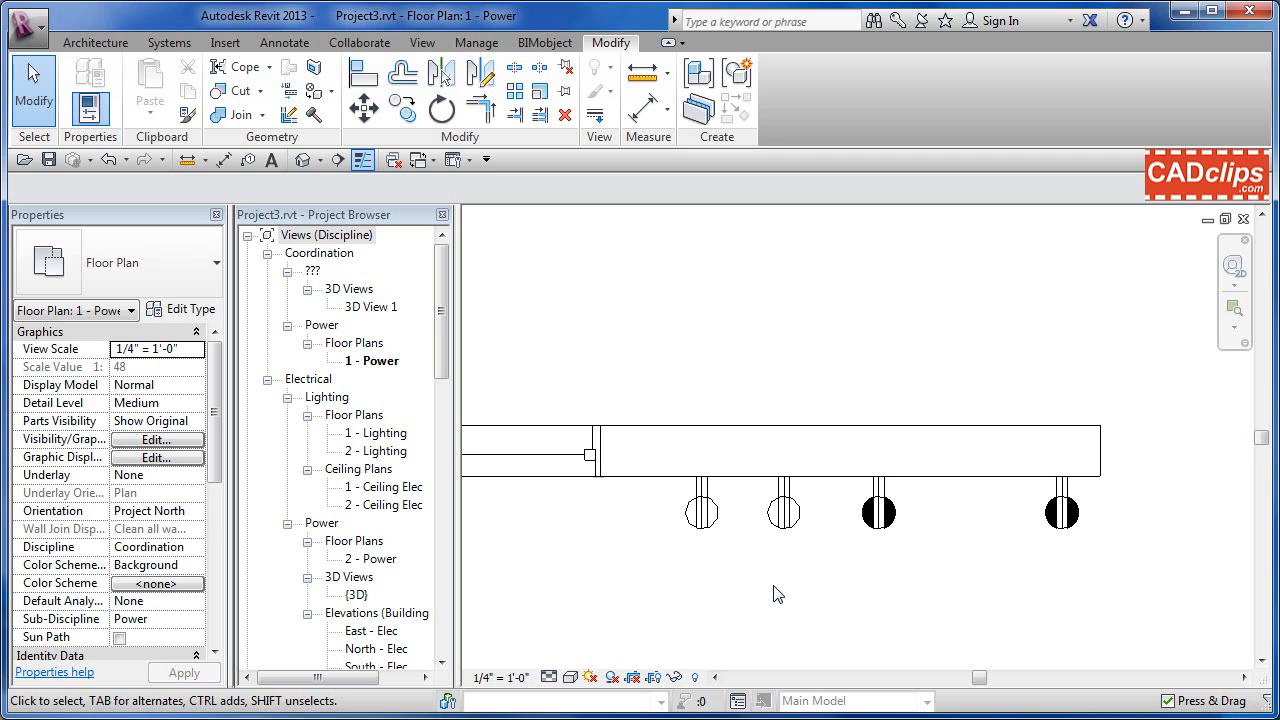
Step: Open the DG Duplex Receptacle family for editing and turn off 220 V for its Standard type
click(792, 527)
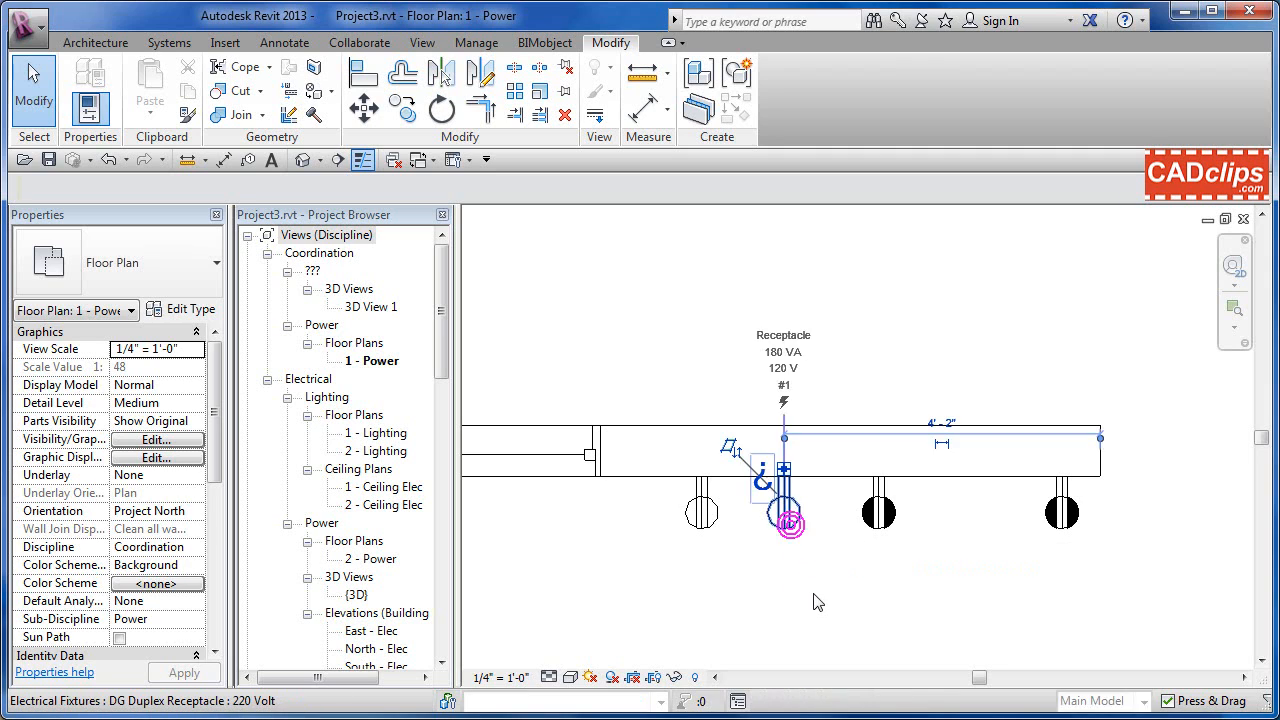
click(784, 95)
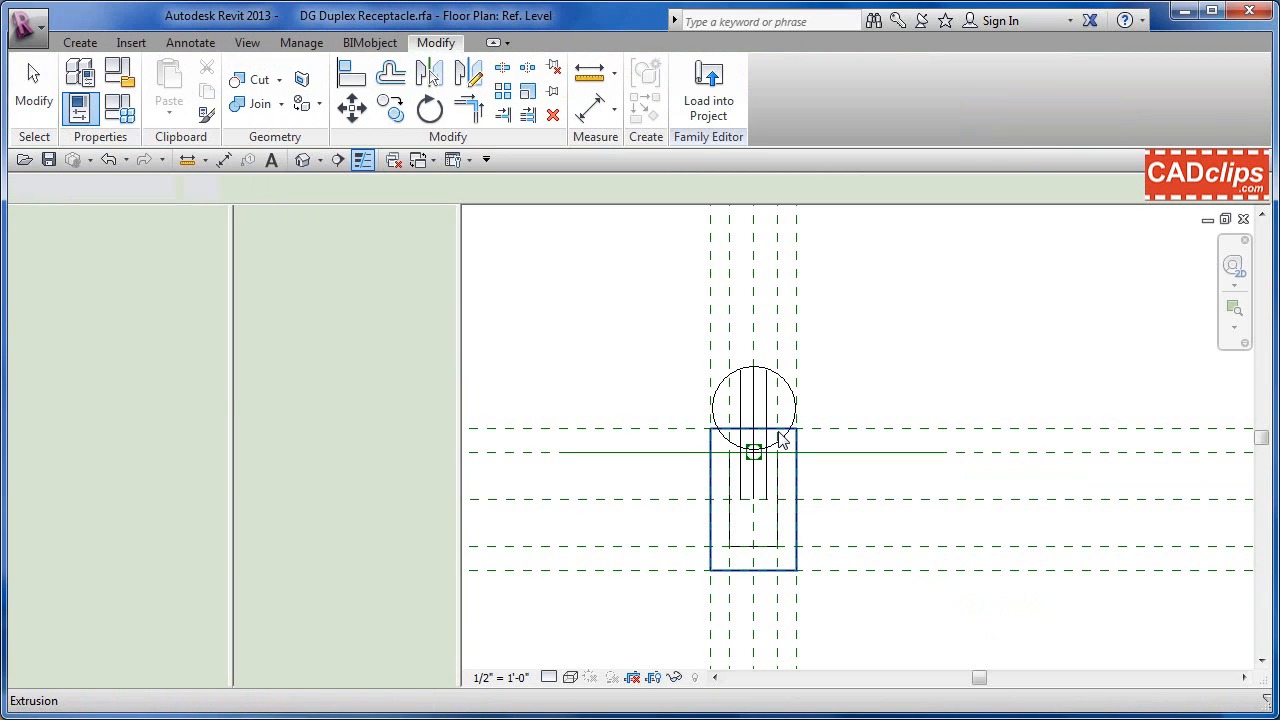
click(128, 116)
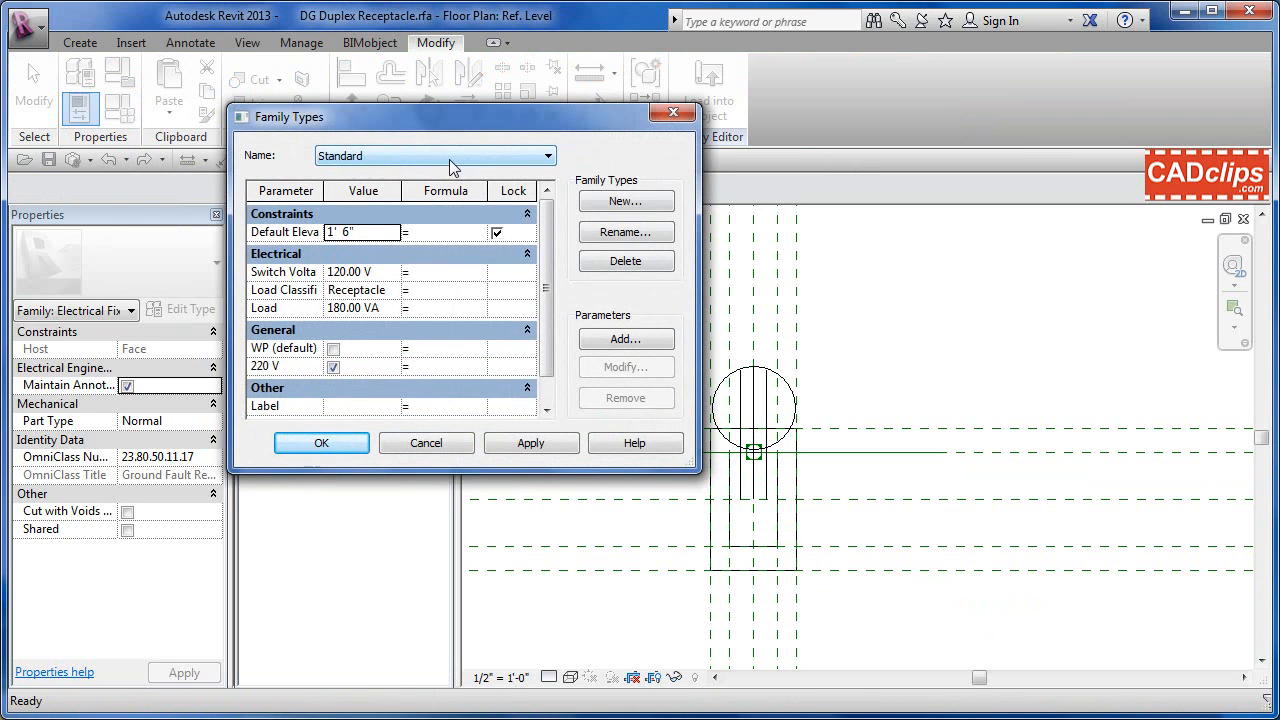
click(334, 367)
click(334, 367)
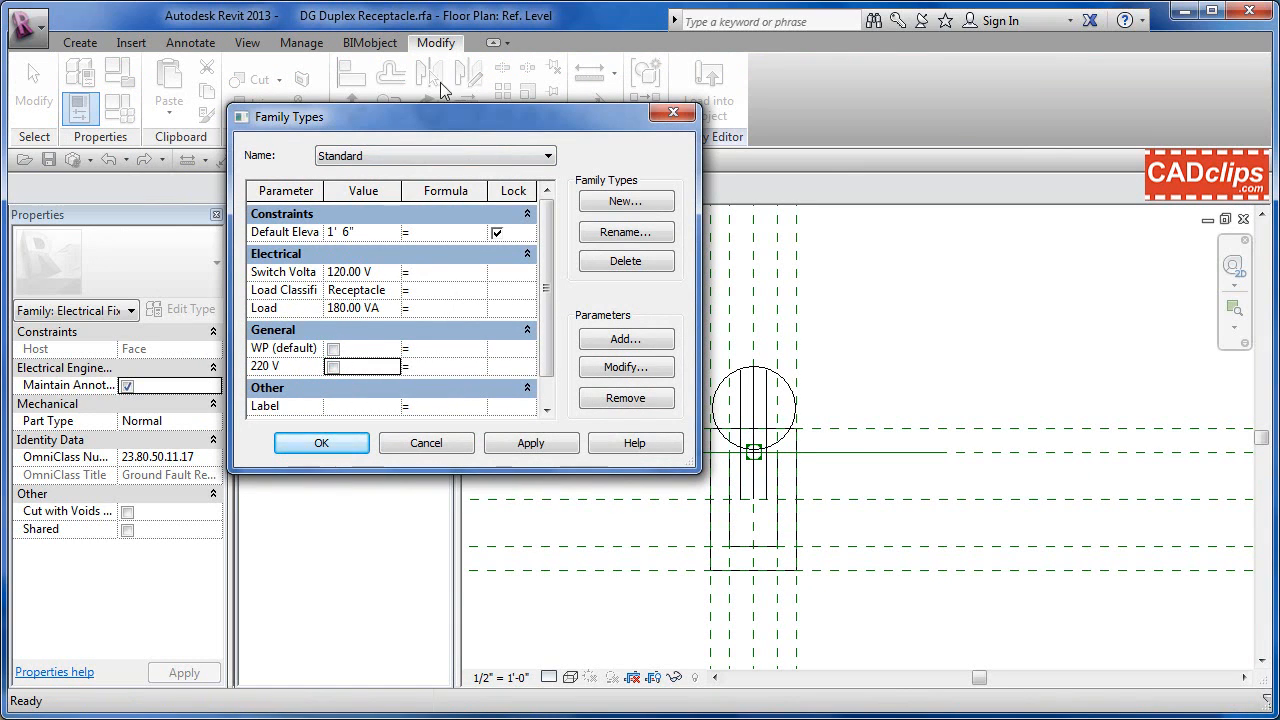
Step: Turn off both WP and 220 V for the family's GFCI type
click(376, 158)
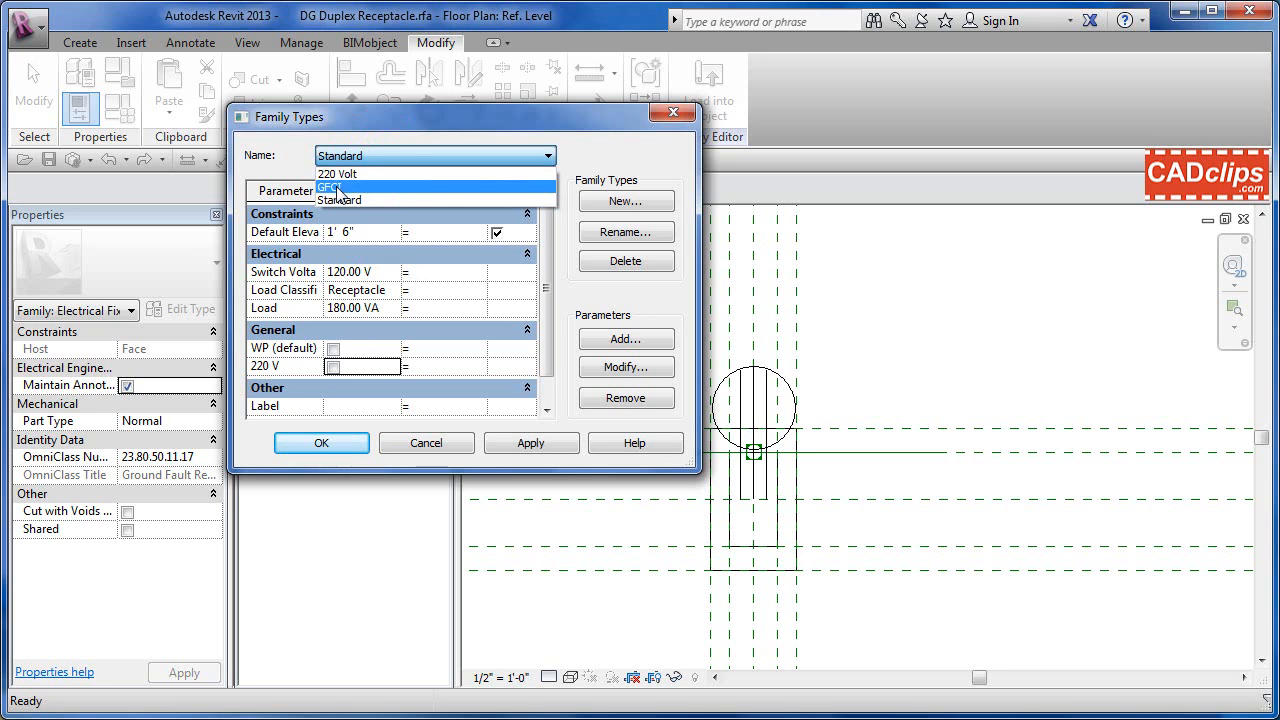
click(338, 187)
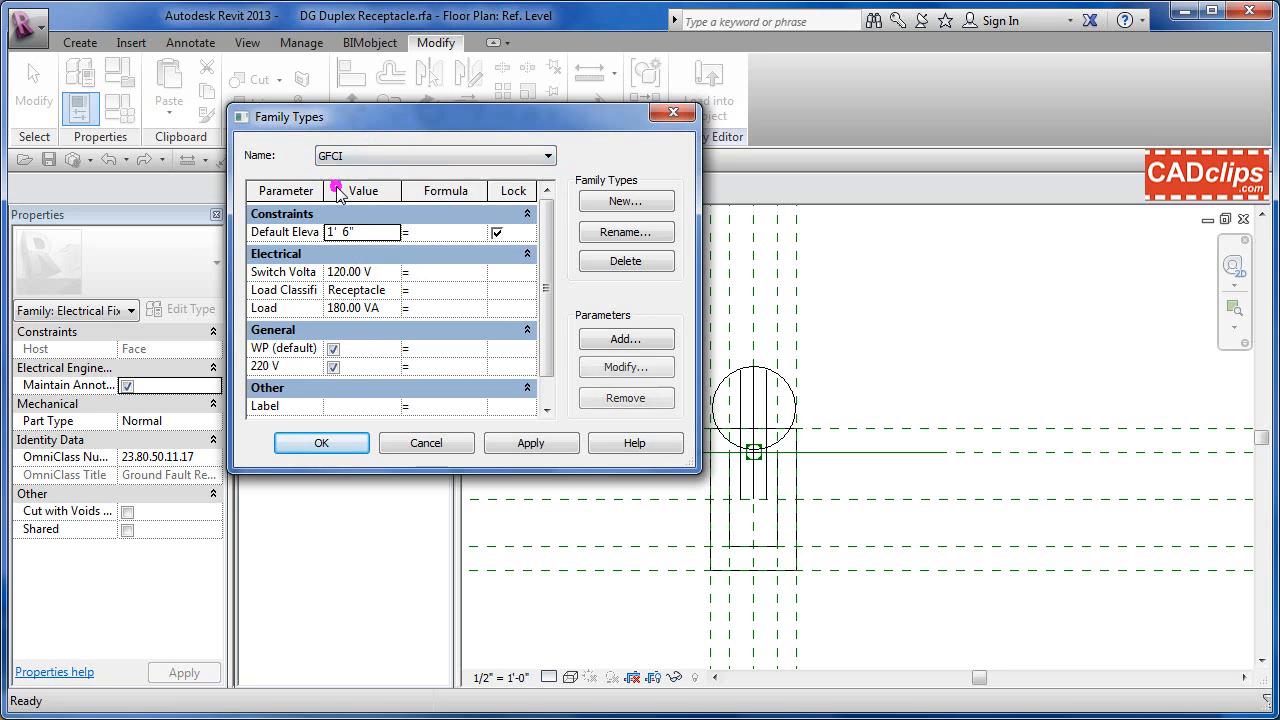
click(333, 348)
click(333, 366)
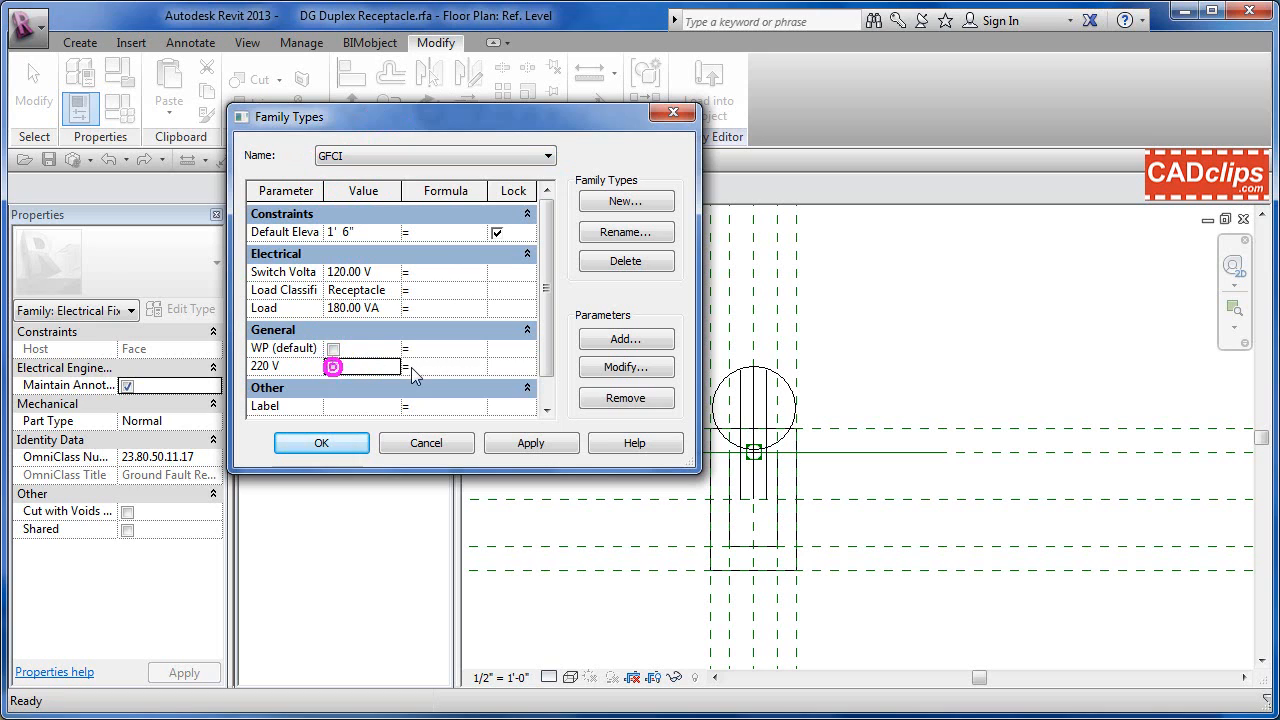
Step: Turn off WP for the family's 220 Volt type, leaving its 220 V parameter on
click(392, 152)
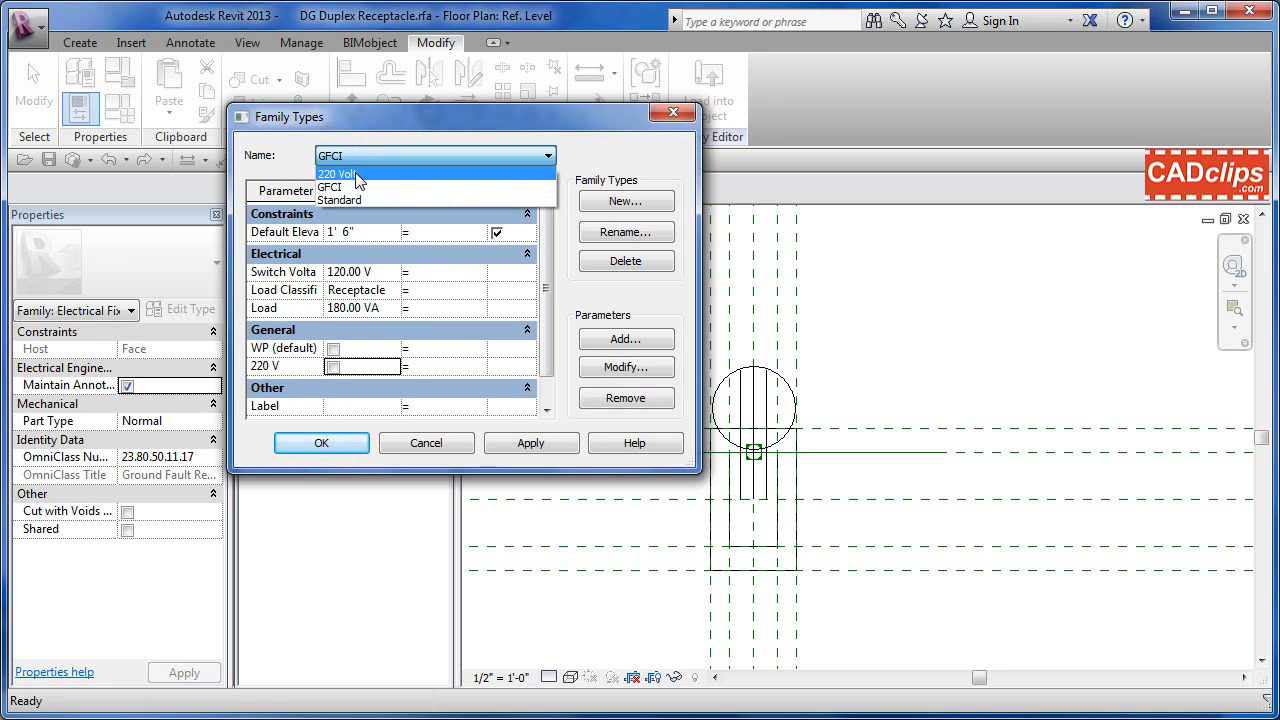
click(352, 175)
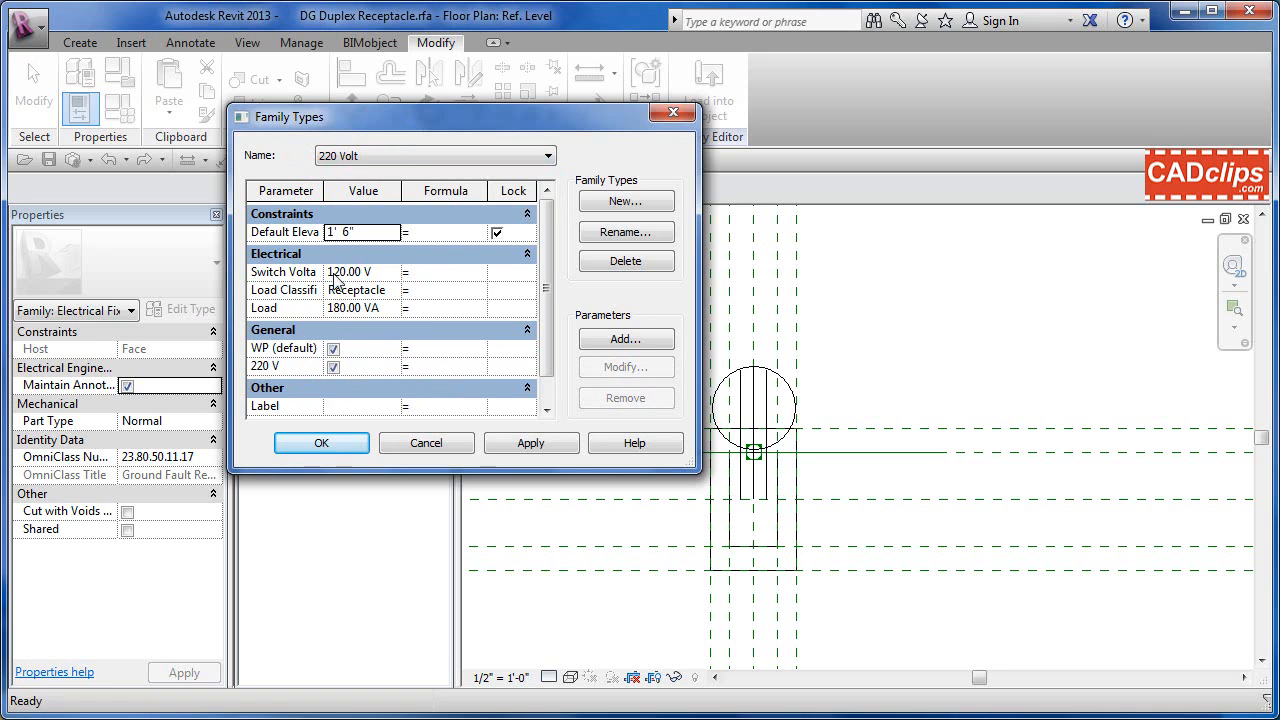
click(333, 348)
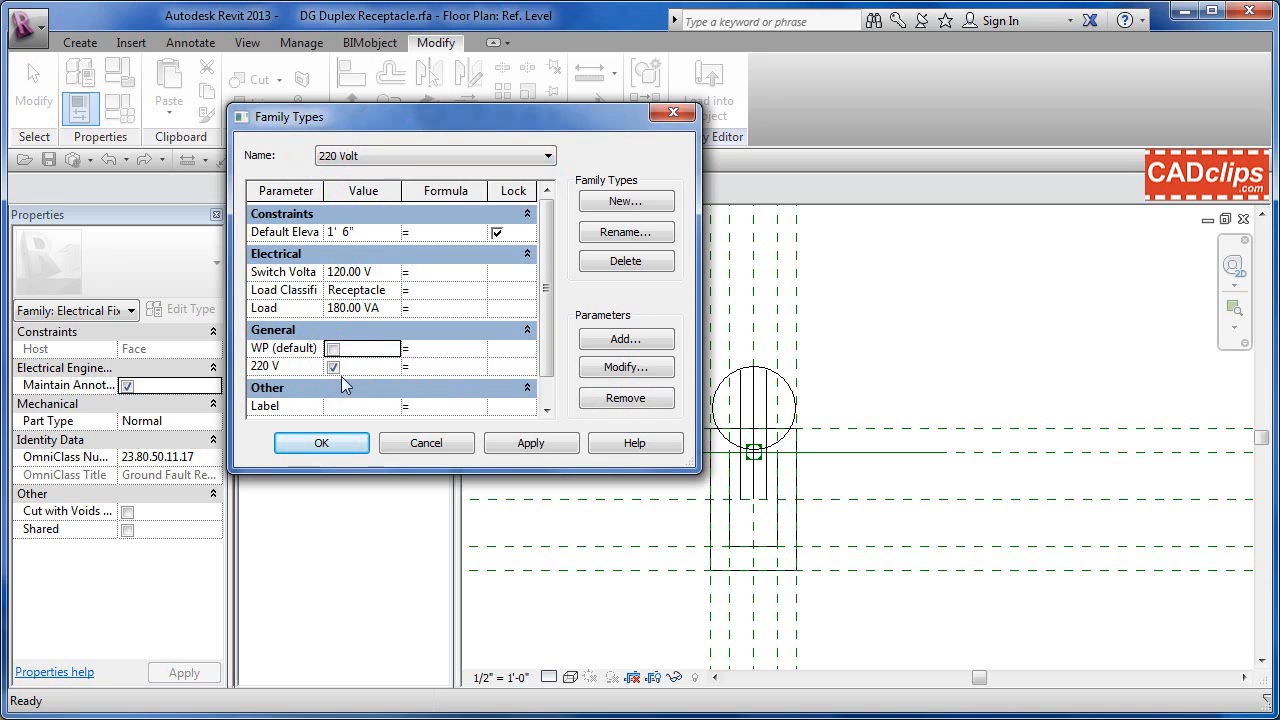
click(372, 158)
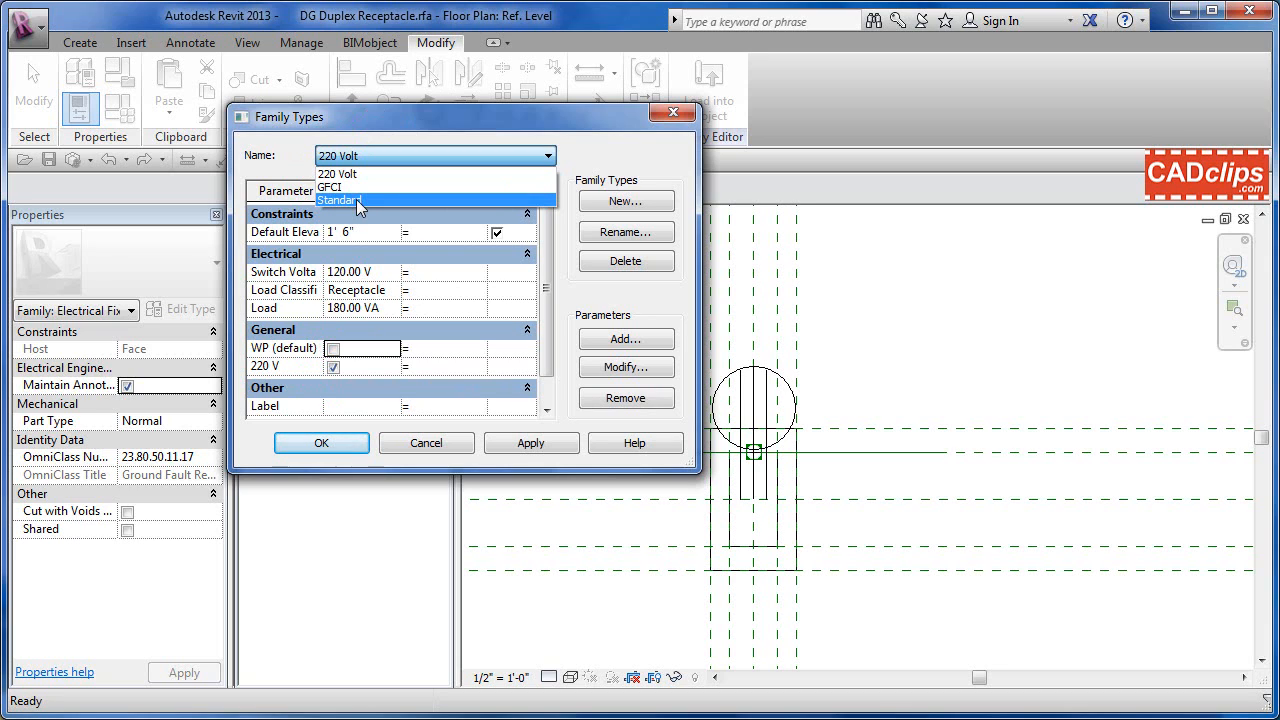
click(288, 158)
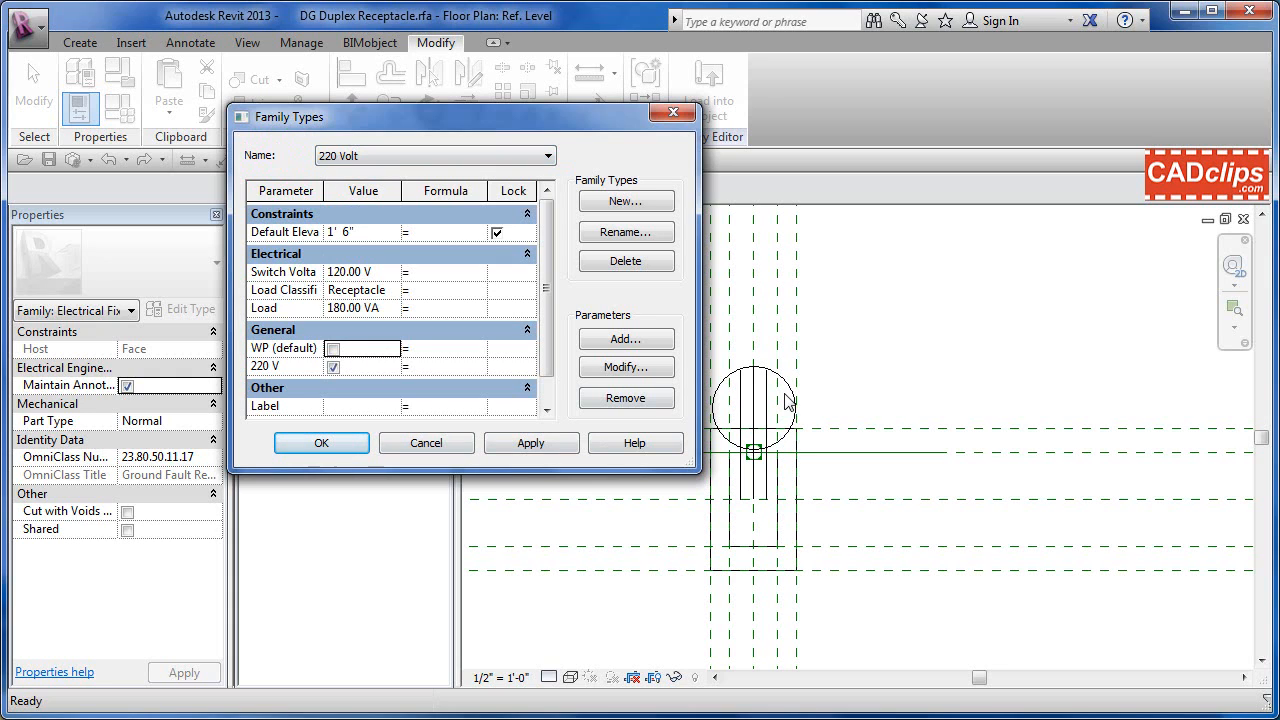
Step: Set the GFCI type's Label parameter to GFCI
click(388, 163)
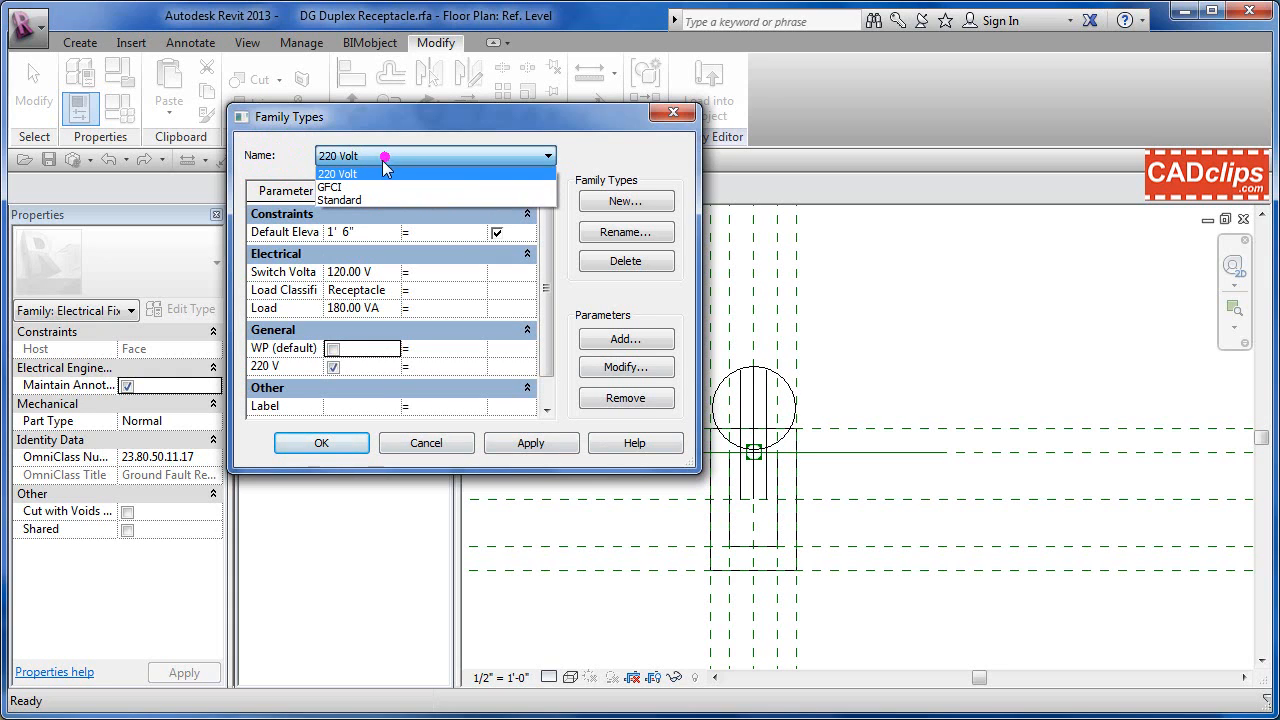
click(370, 184)
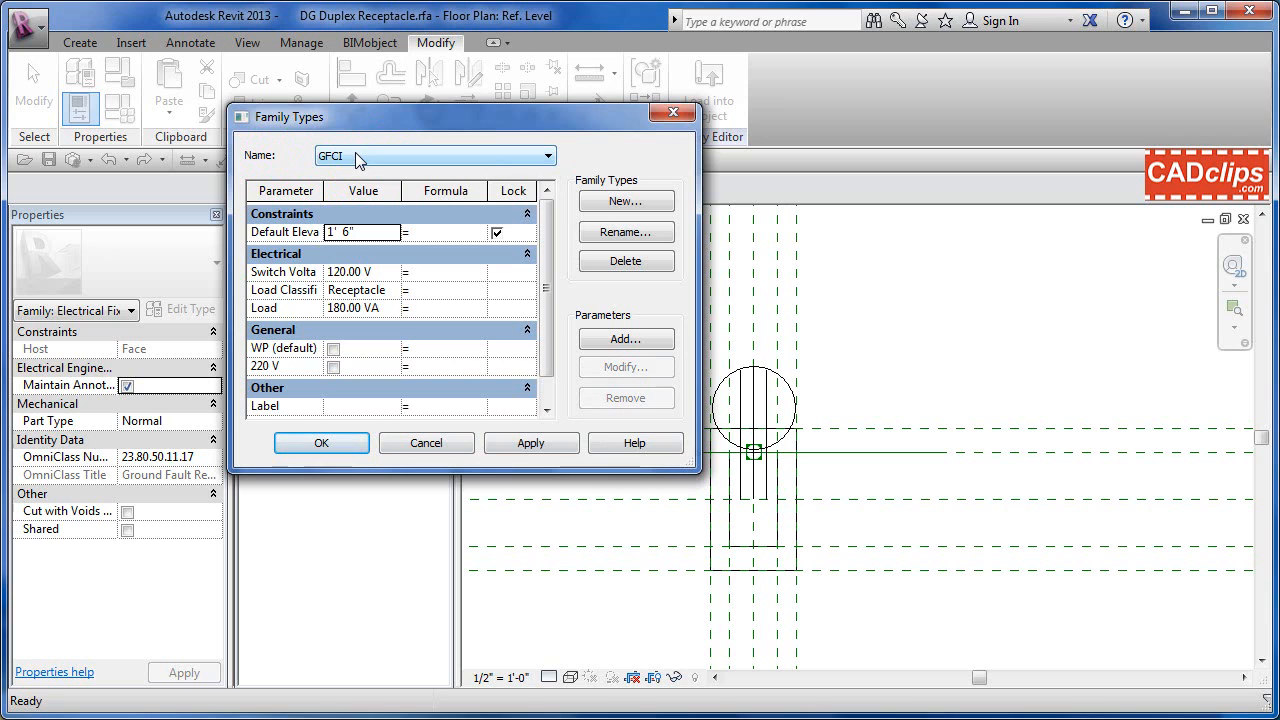
scroll(552, 325, down, 1)
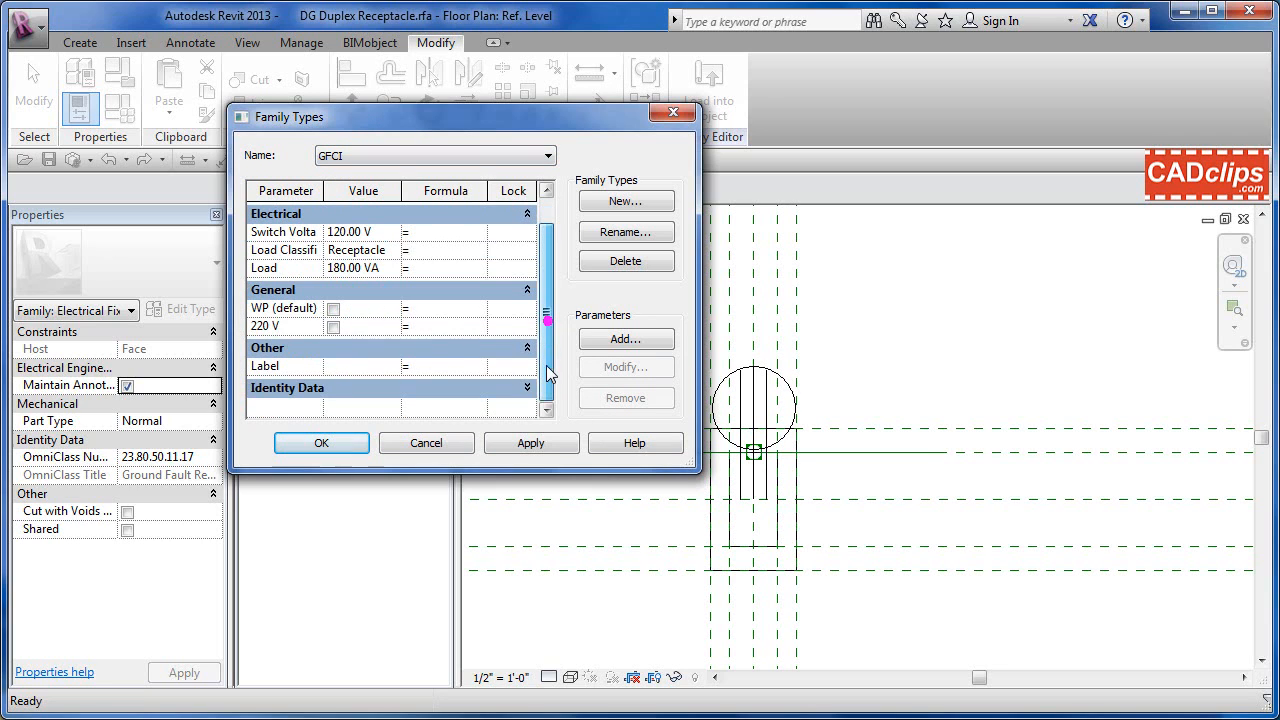
click(372, 366)
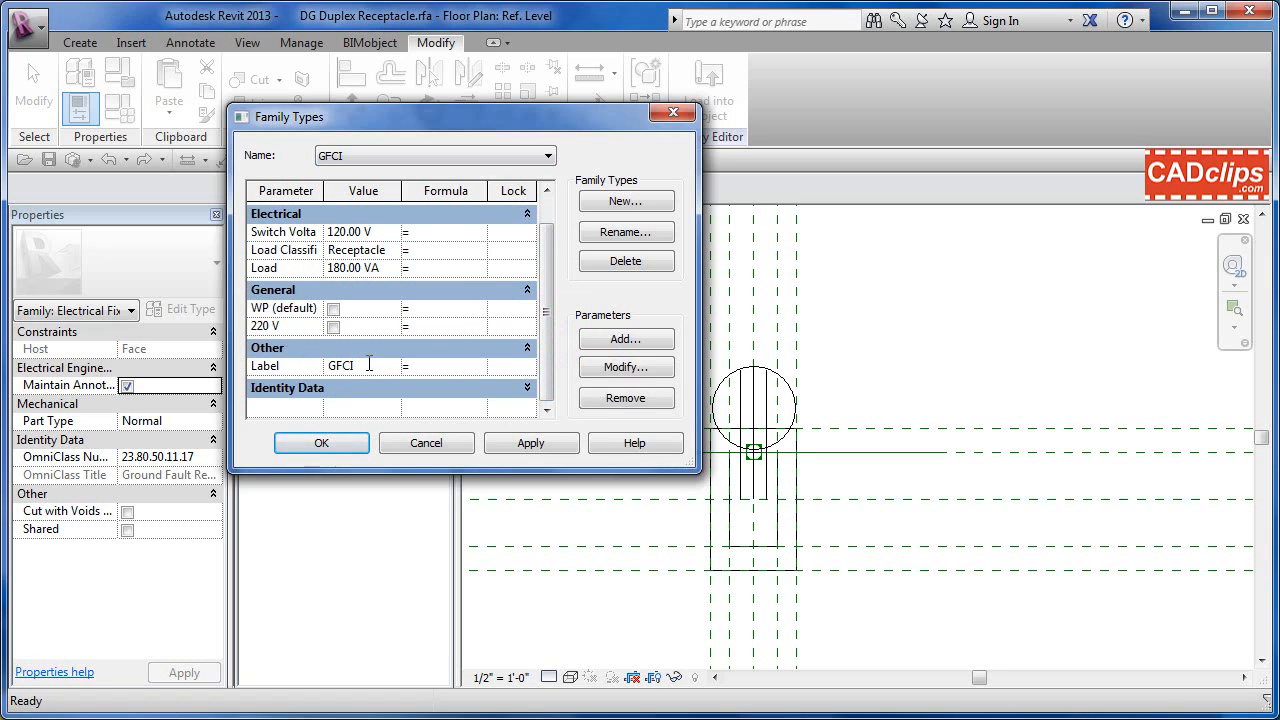
Step: Make Standard the current family type with an empty Label and apply the family type settings
click(380, 157)
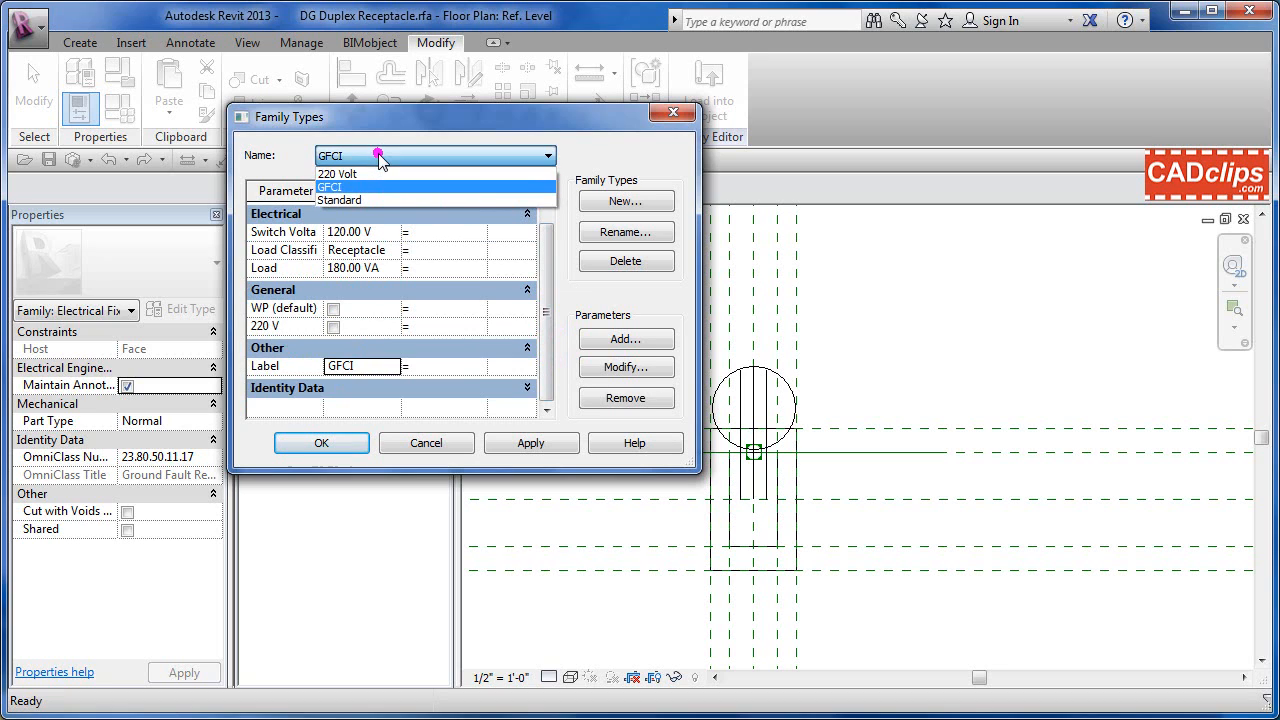
click(345, 201)
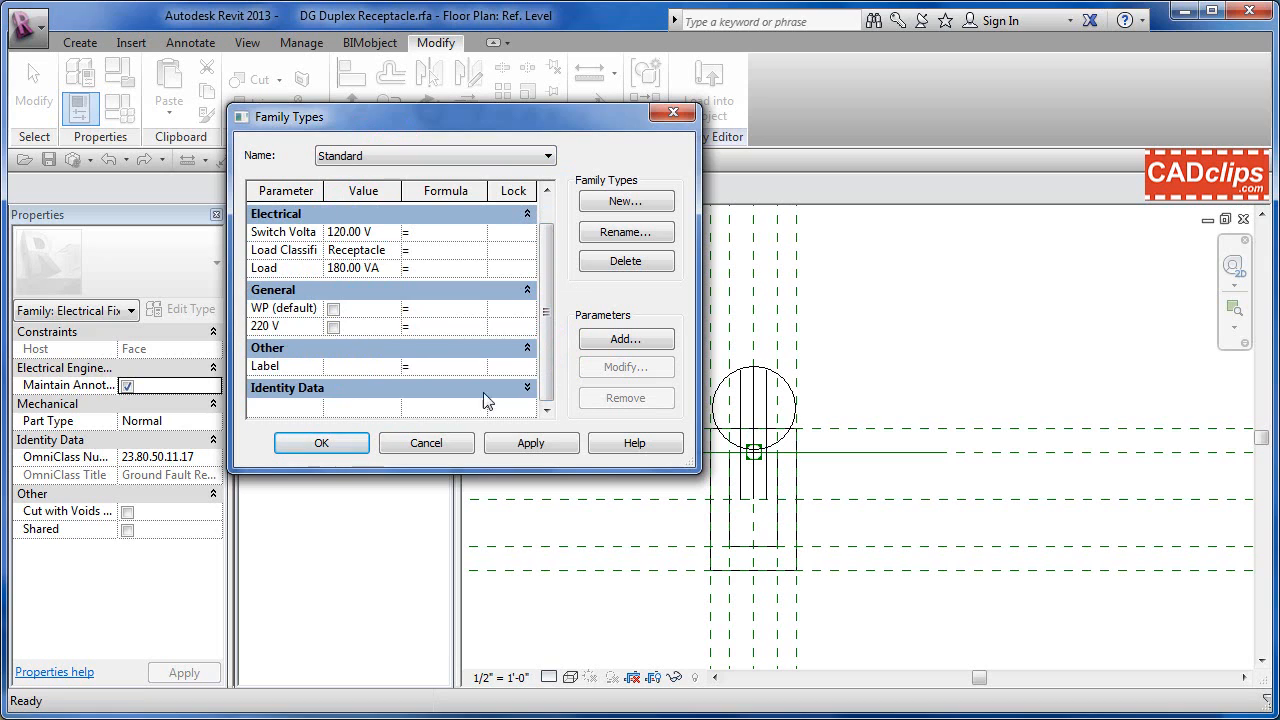
click(366, 366)
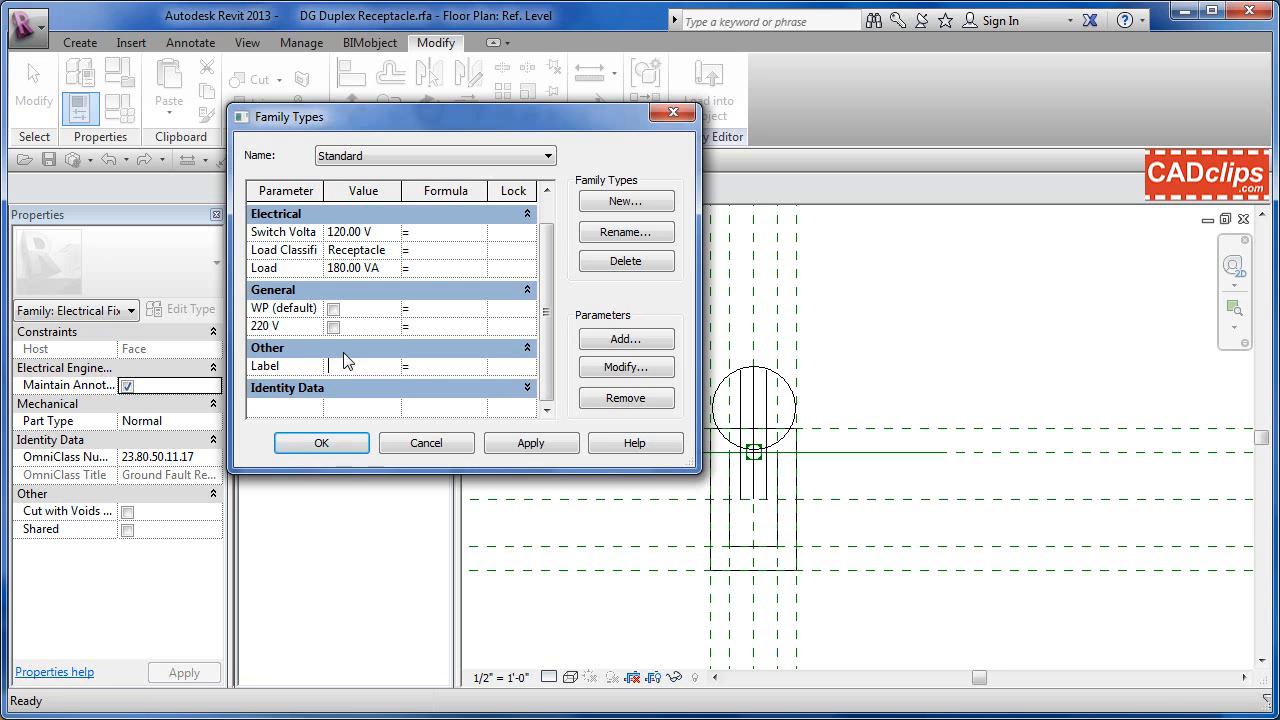
click(526, 443)
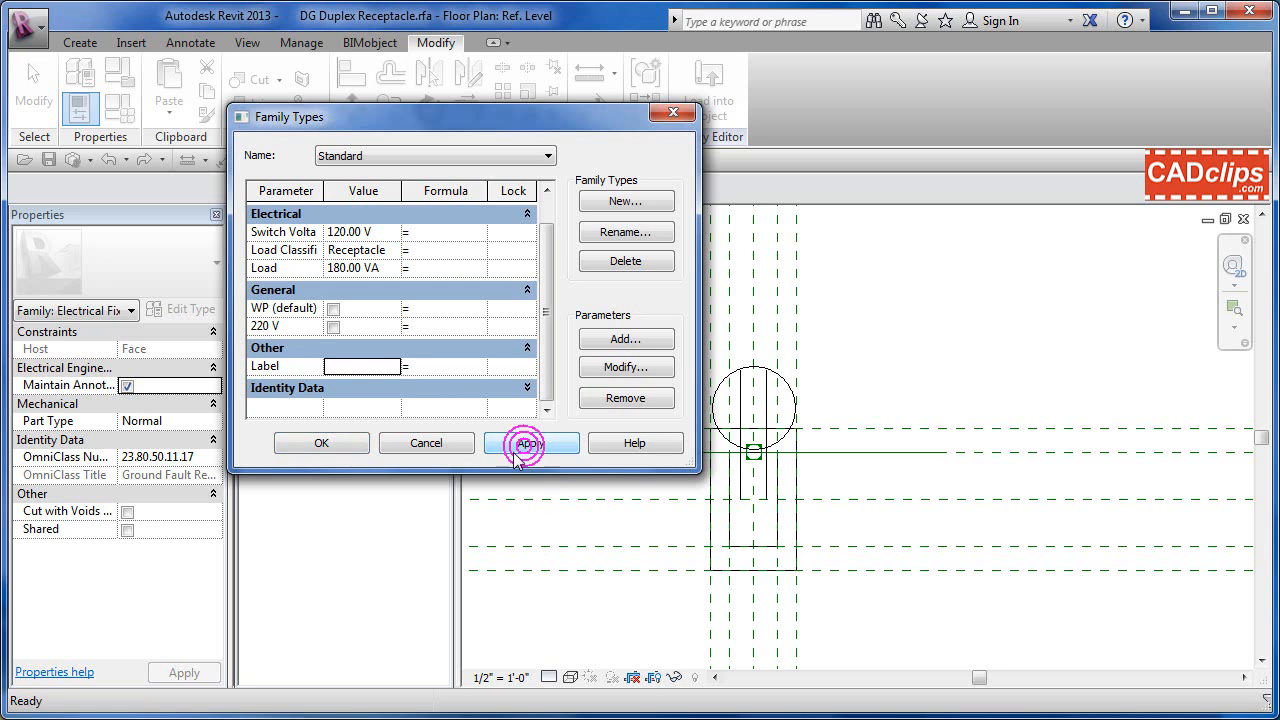
click(330, 441)
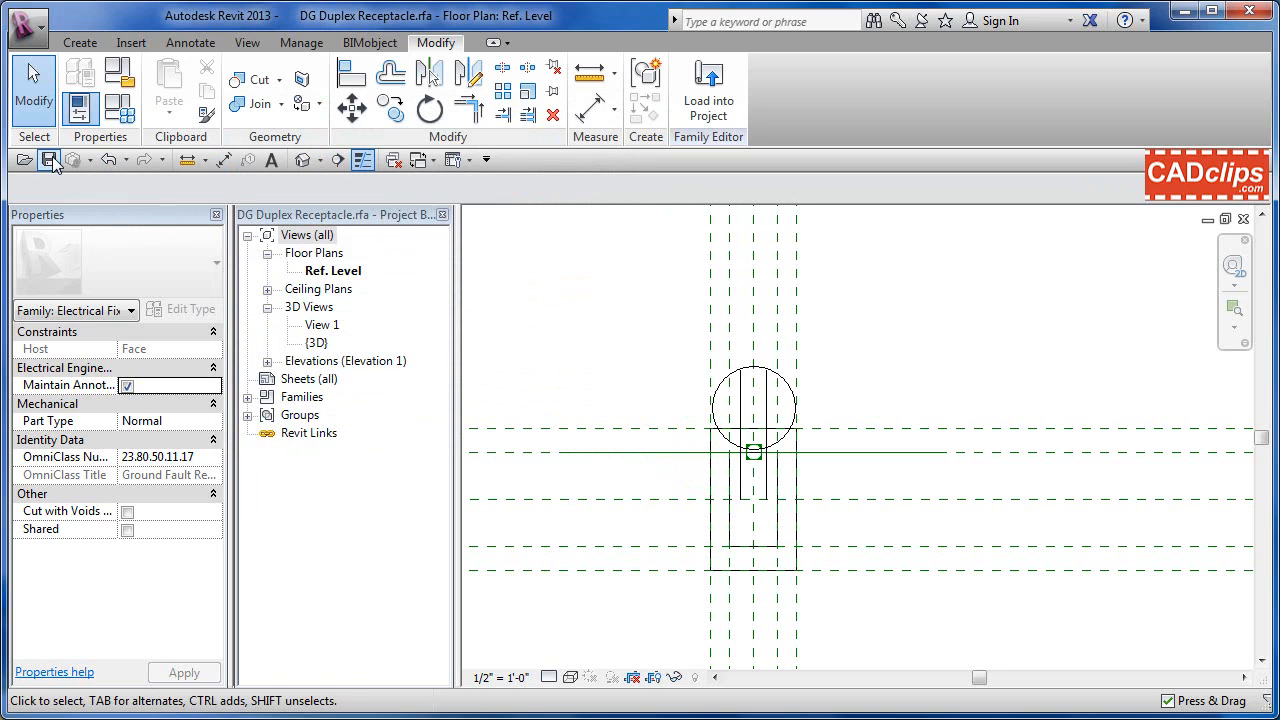
Step: Save the receptacle family and load it into Project3.rvt only, overwriting the existing version and its parameter values
key(ctrl+s)
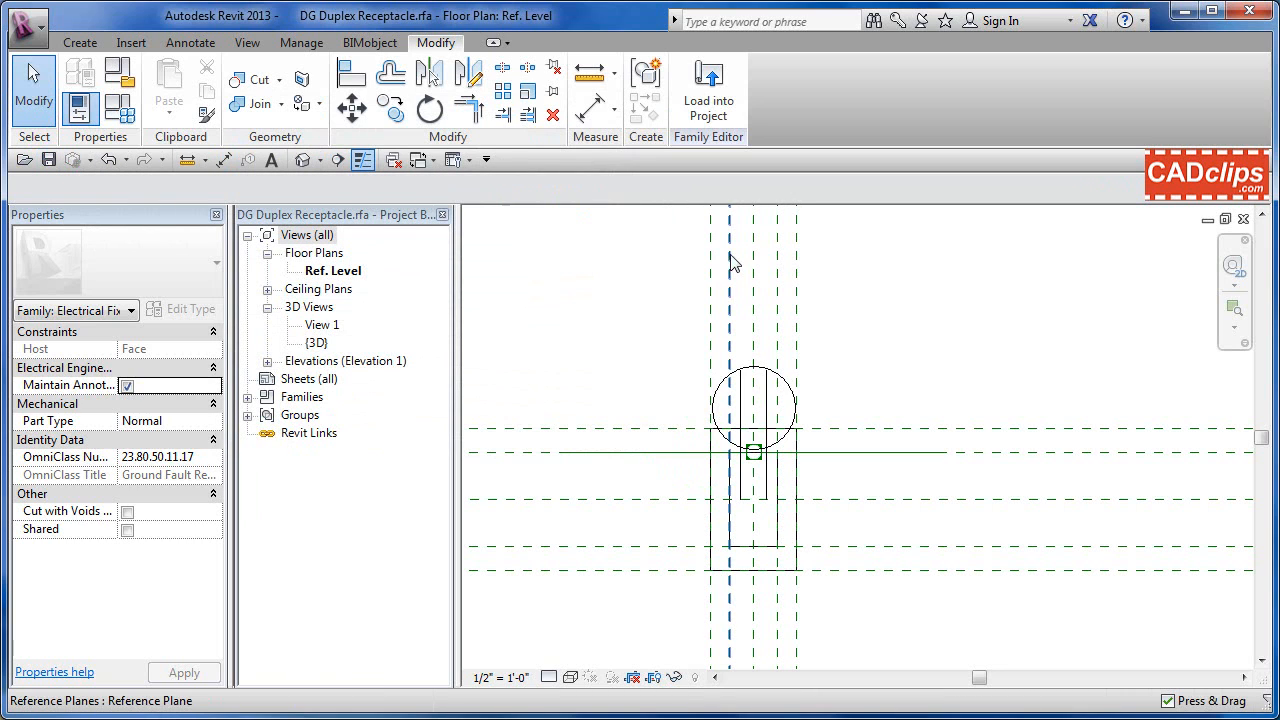
click(708, 95)
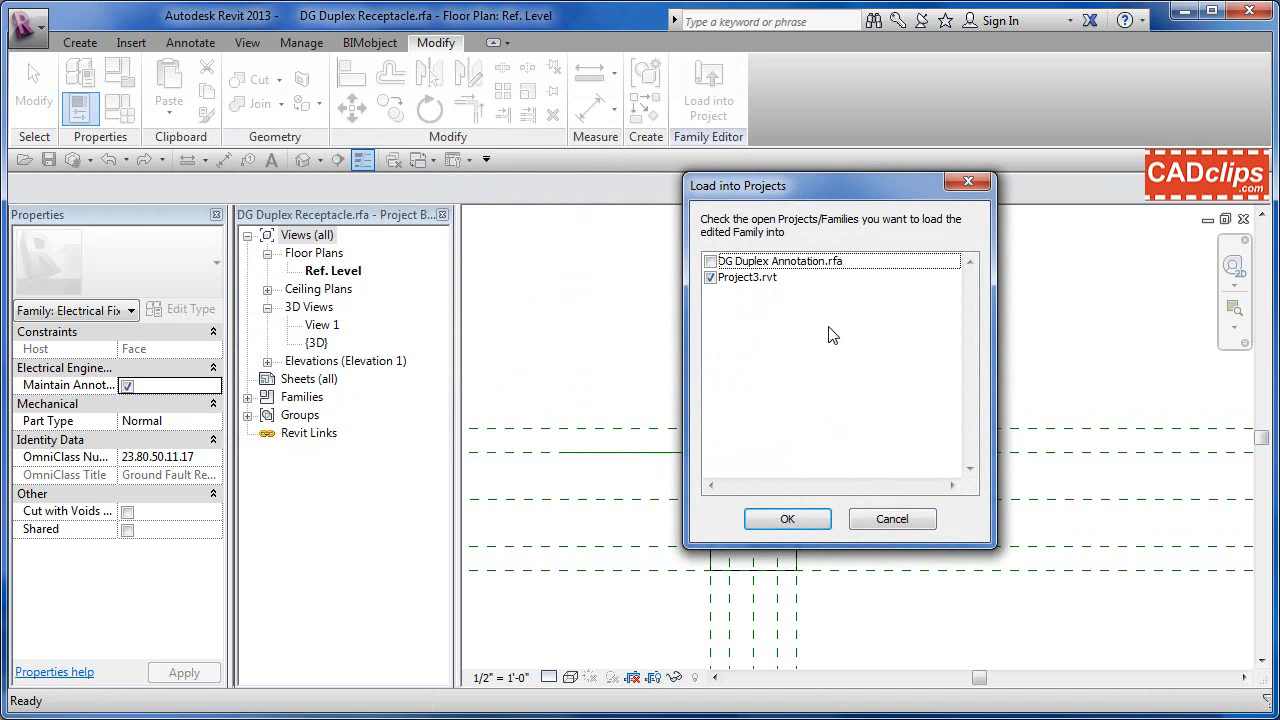
click(797, 522)
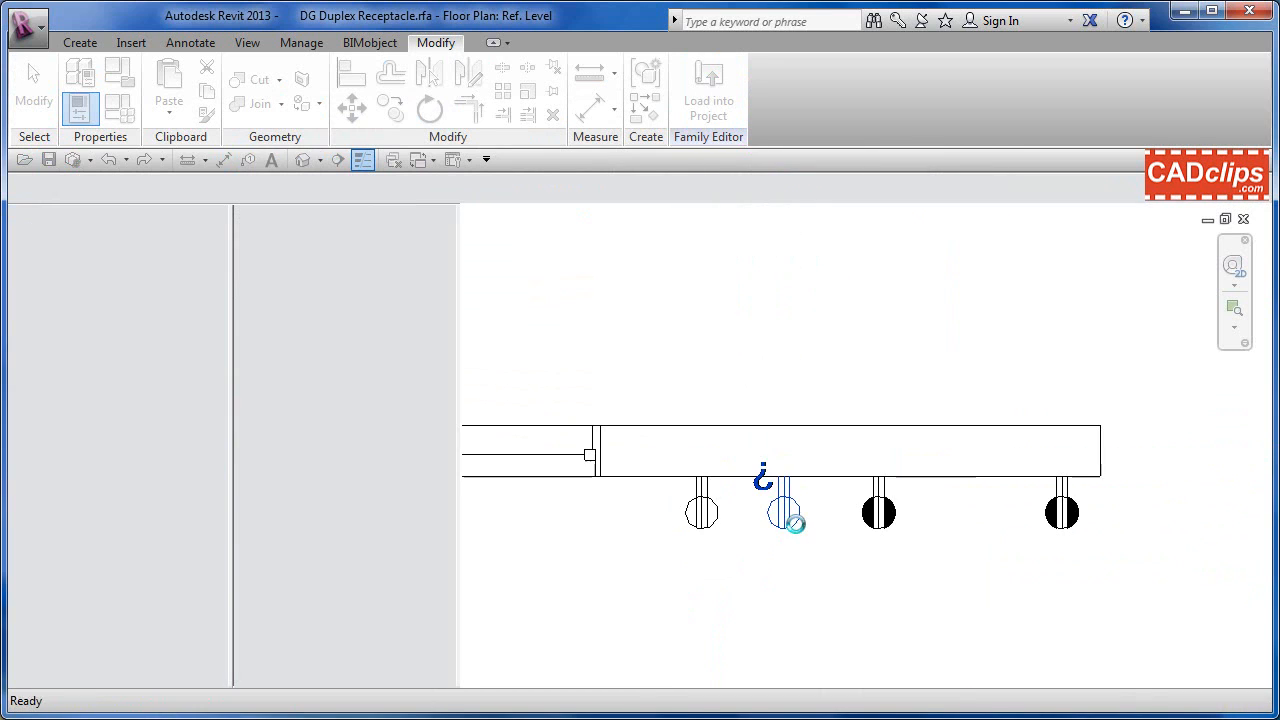
click(709, 484)
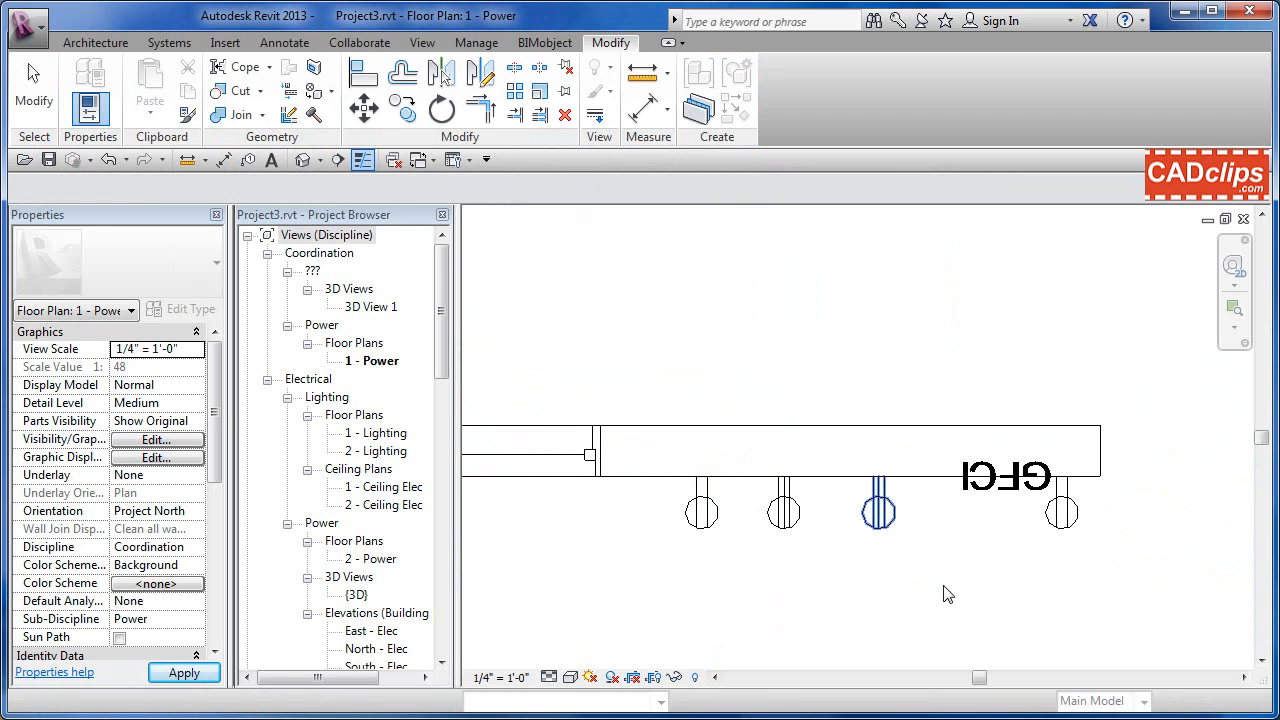
Step: Check the WP setting and the 220 V and Label type parameters of the receptacle nearest the wall's right end
click(1054, 528)
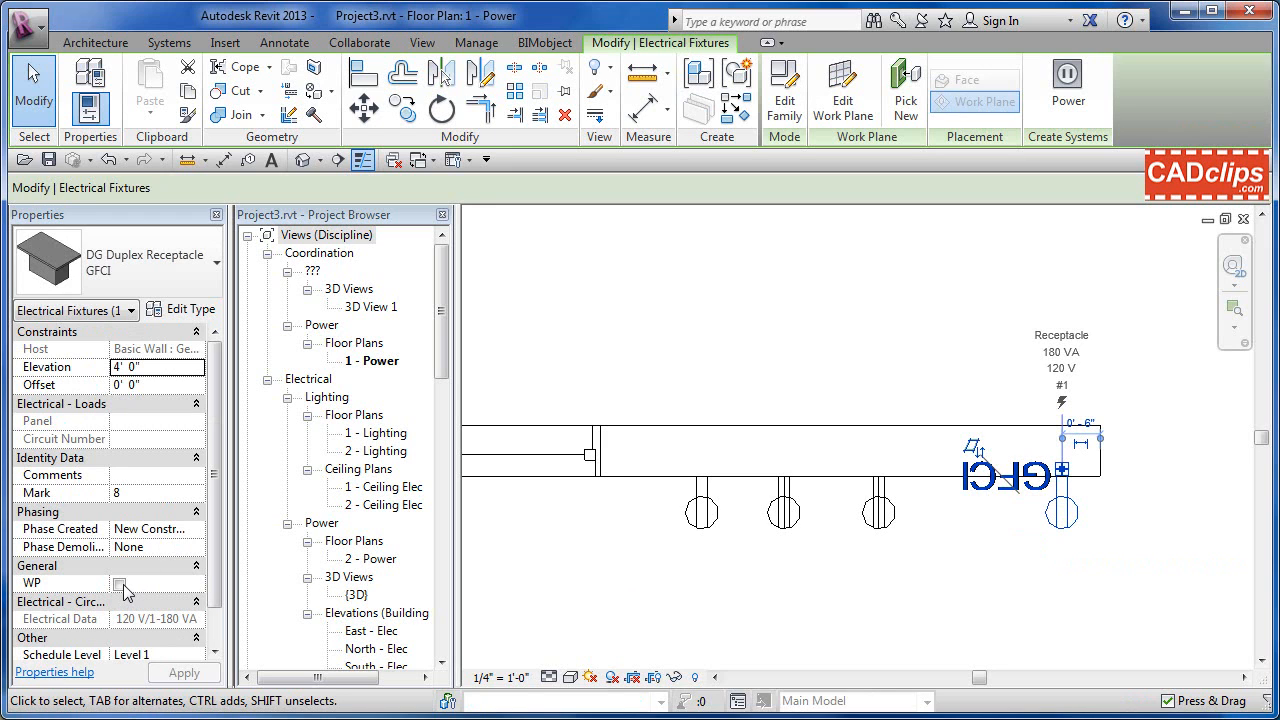
click(203, 310)
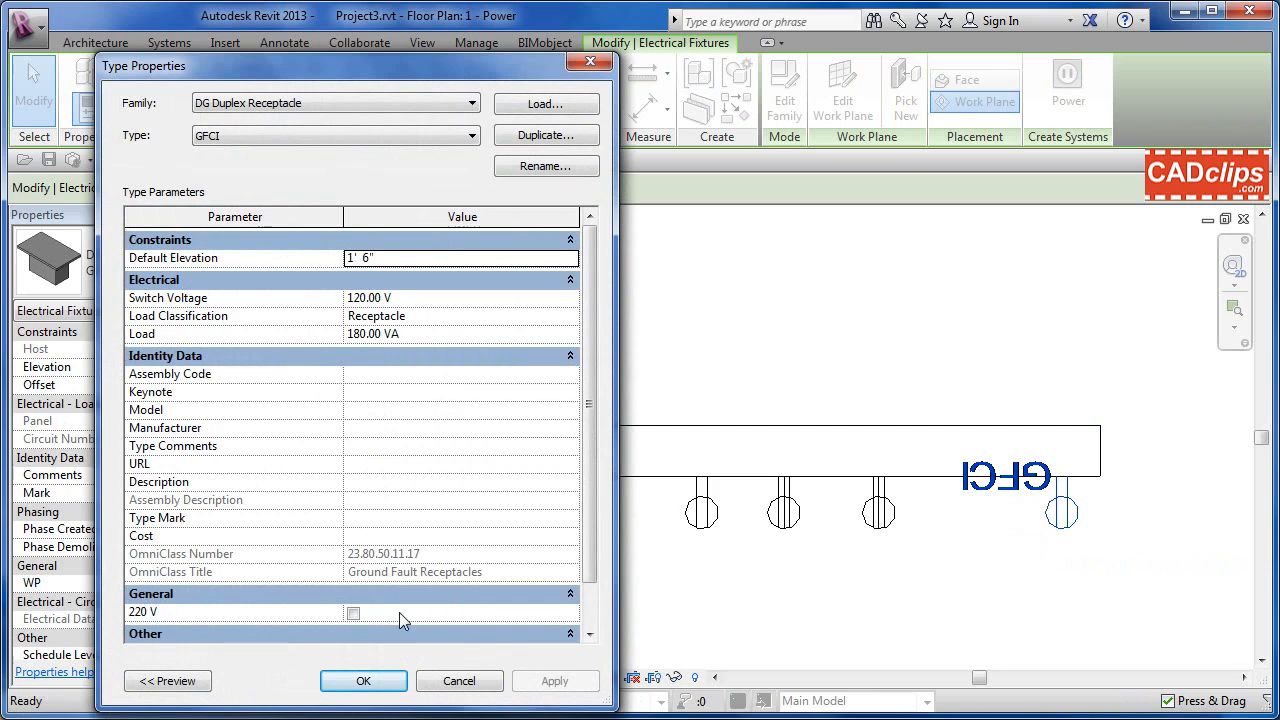
drag(588, 545, 591, 583)
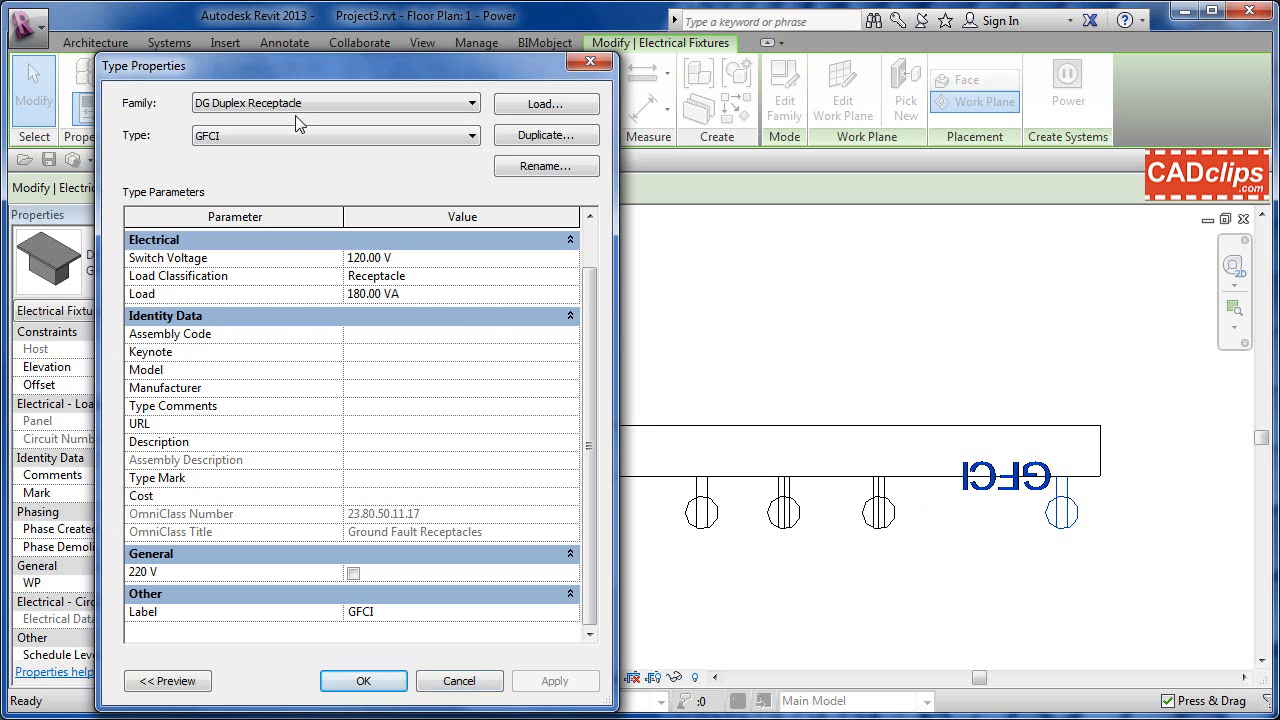
click(450, 682)
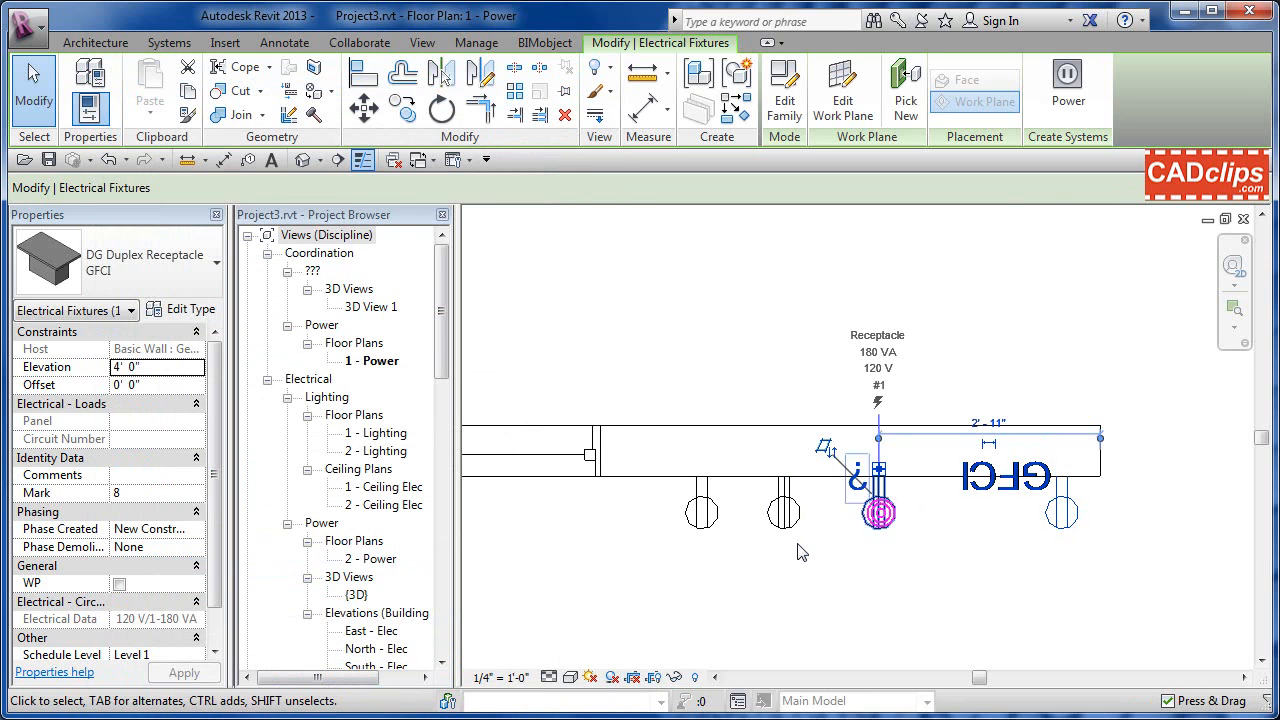
Step: Check the WP setting and the 220 V and Label type parameters of the third receptacle from the left
click(880, 514)
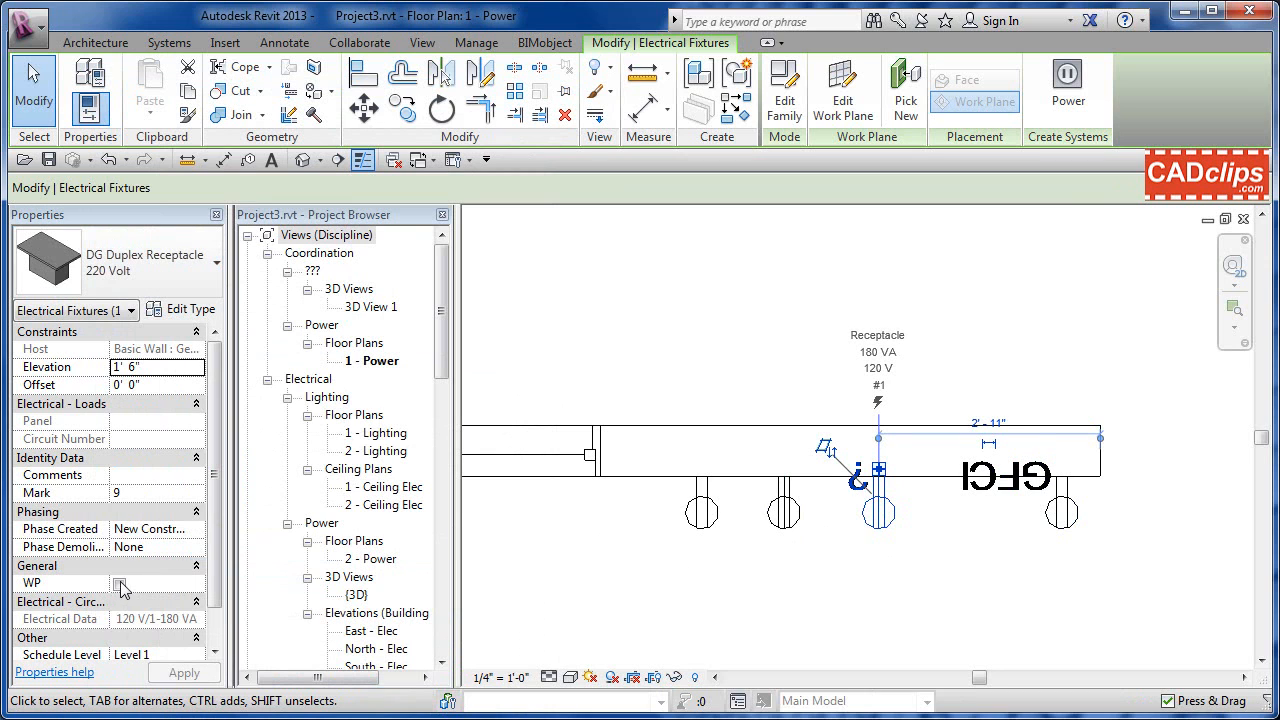
click(182, 309)
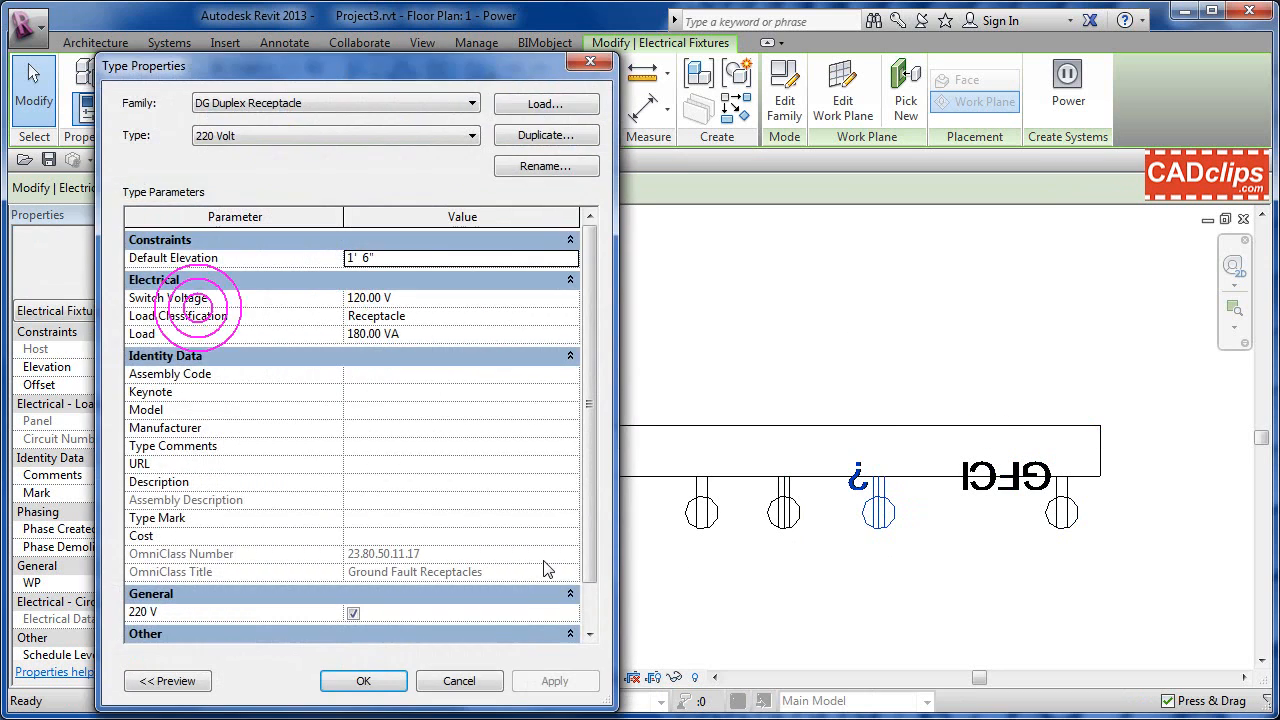
scroll(578, 538, down, 2)
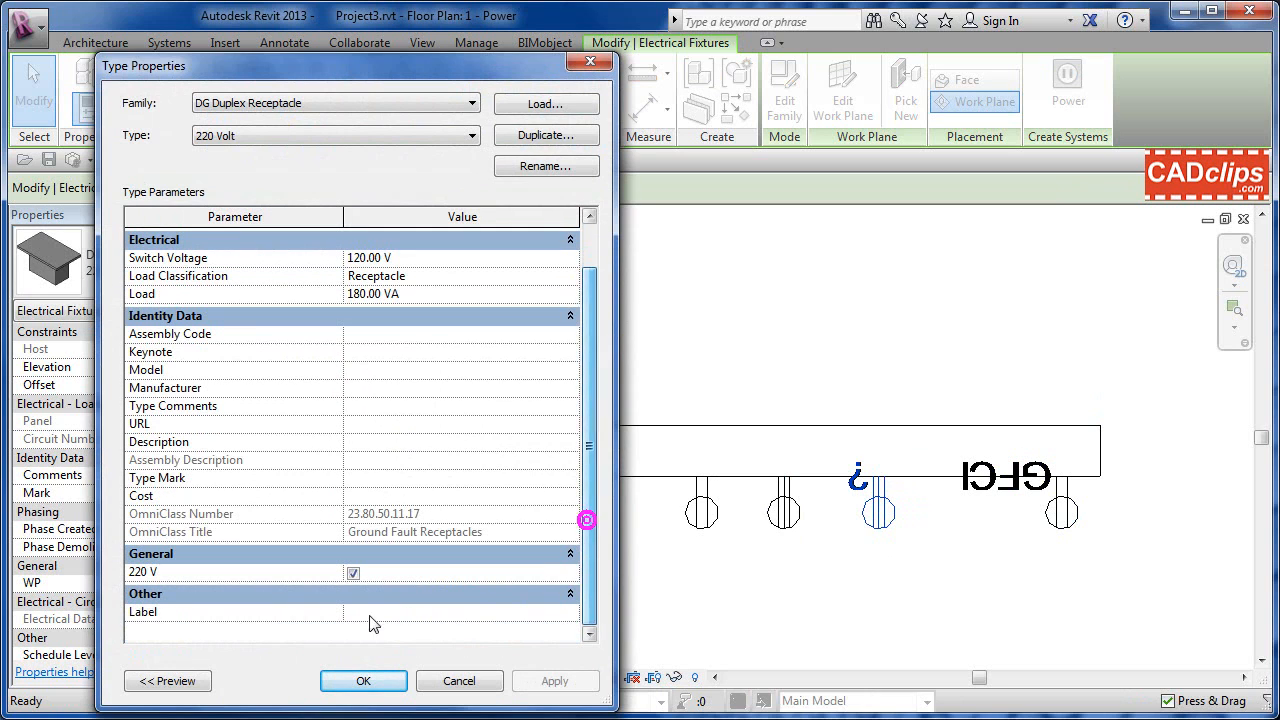
click(470, 688)
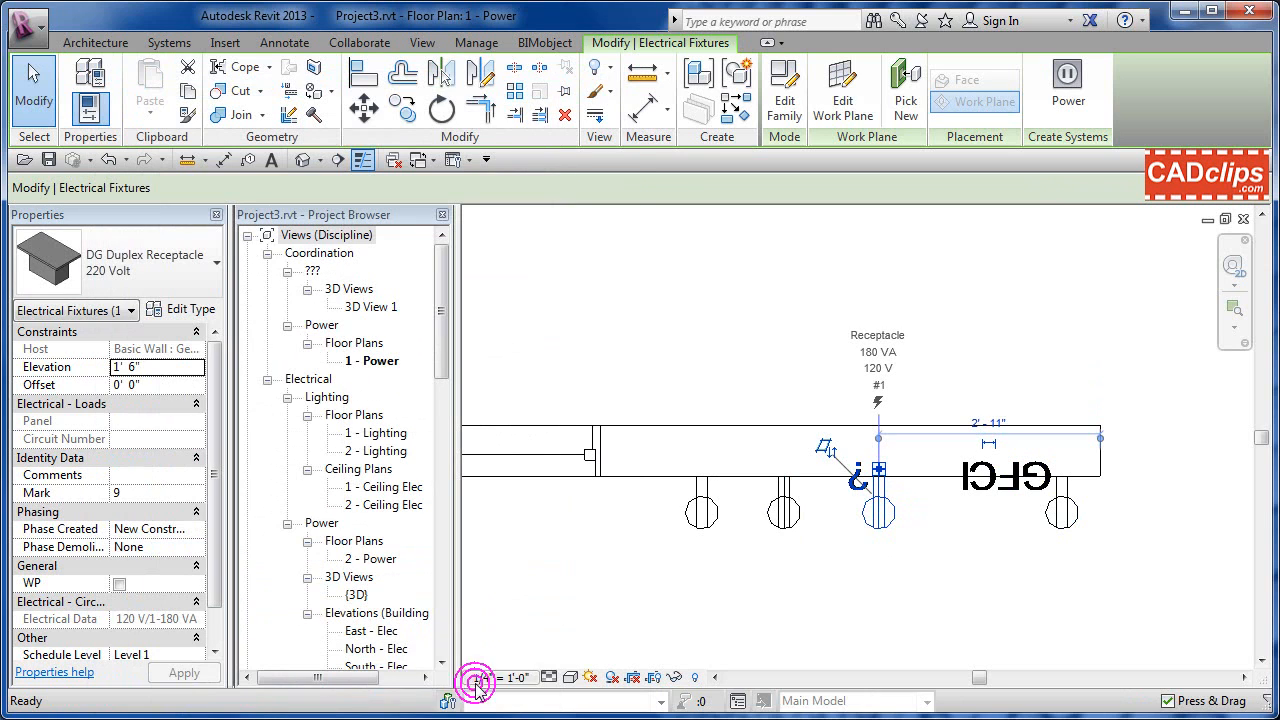
Step: Check the WP setting and the 220 V and Label type parameters of the leftmost receptacle on the wall segment beside the window
click(701, 513)
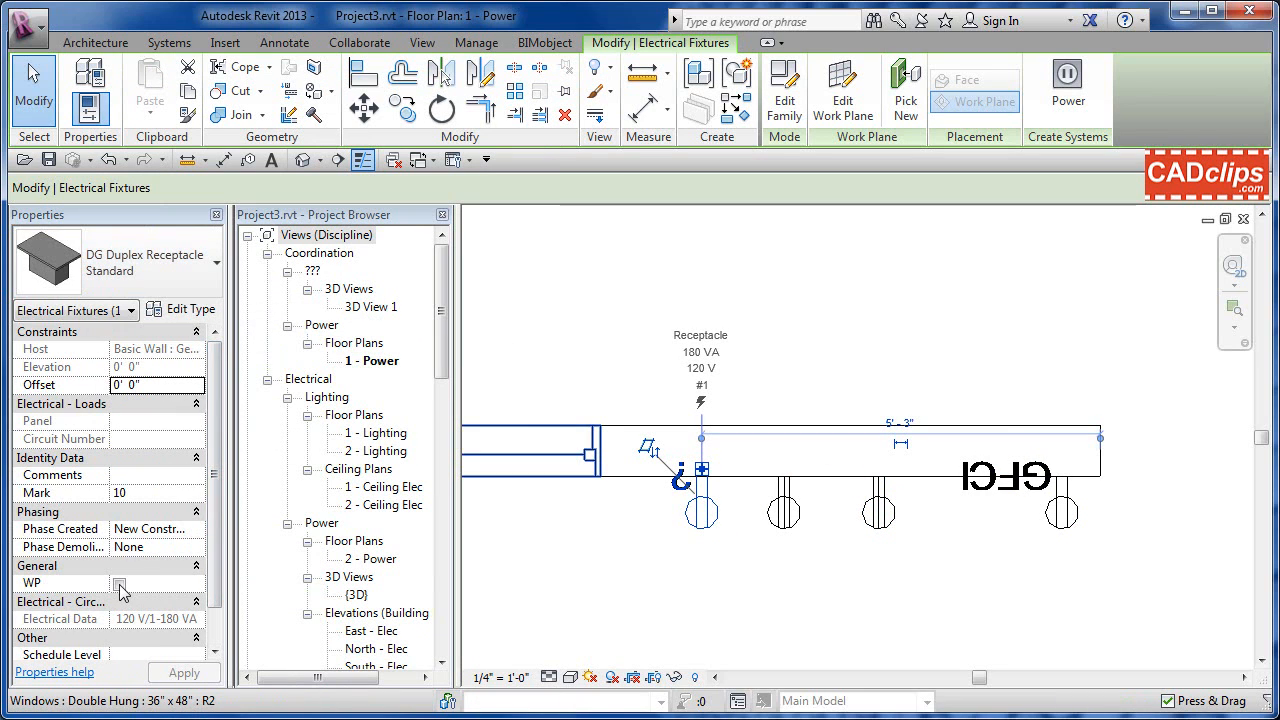
click(168, 309)
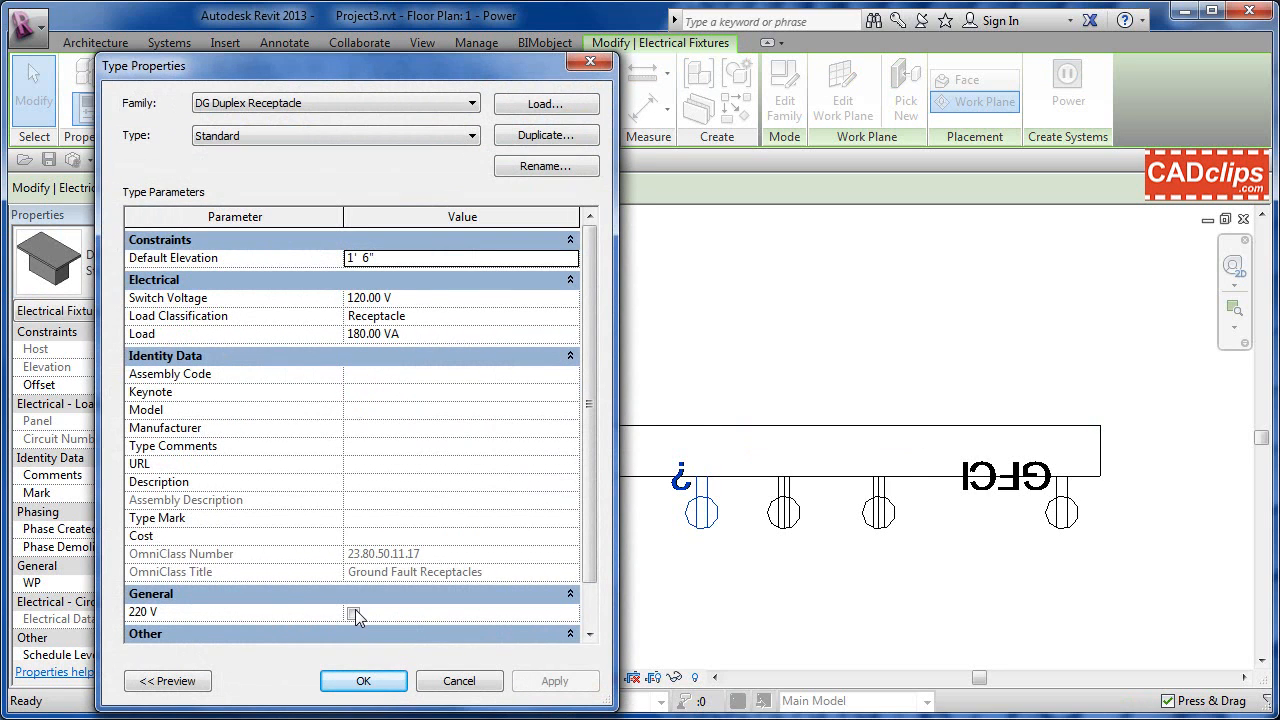
drag(588, 528, 588, 568)
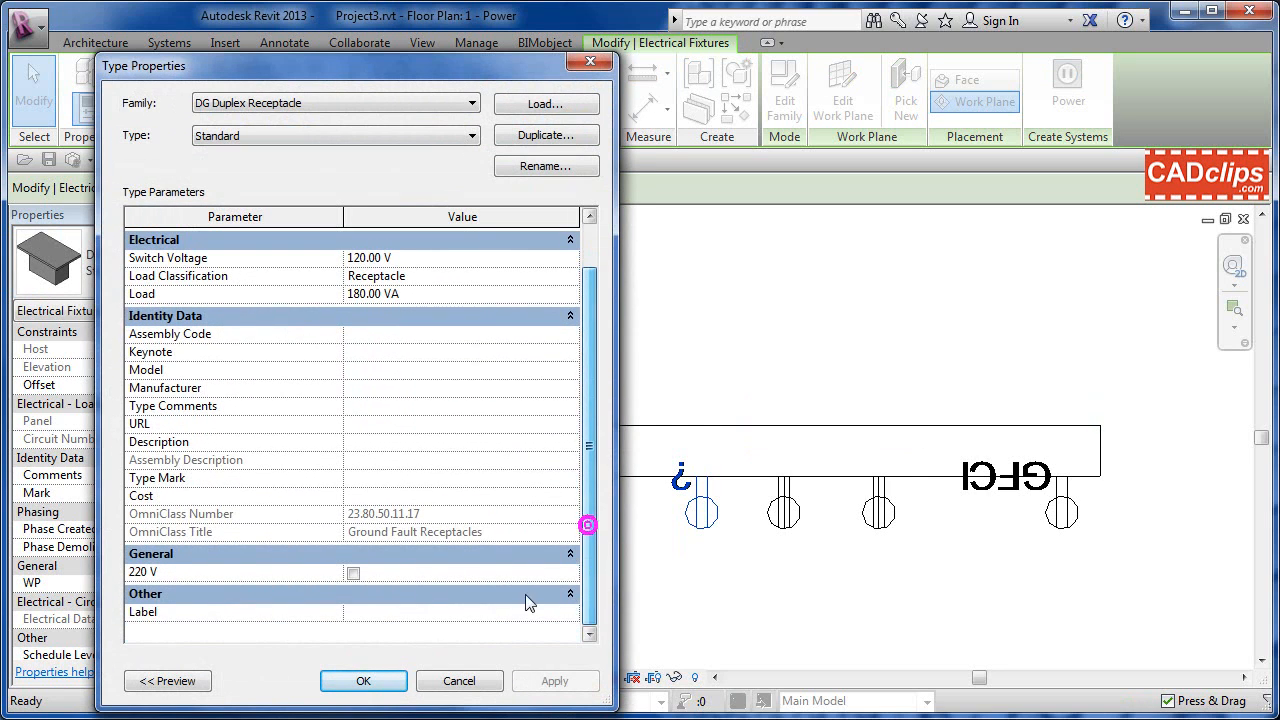
click(386, 612)
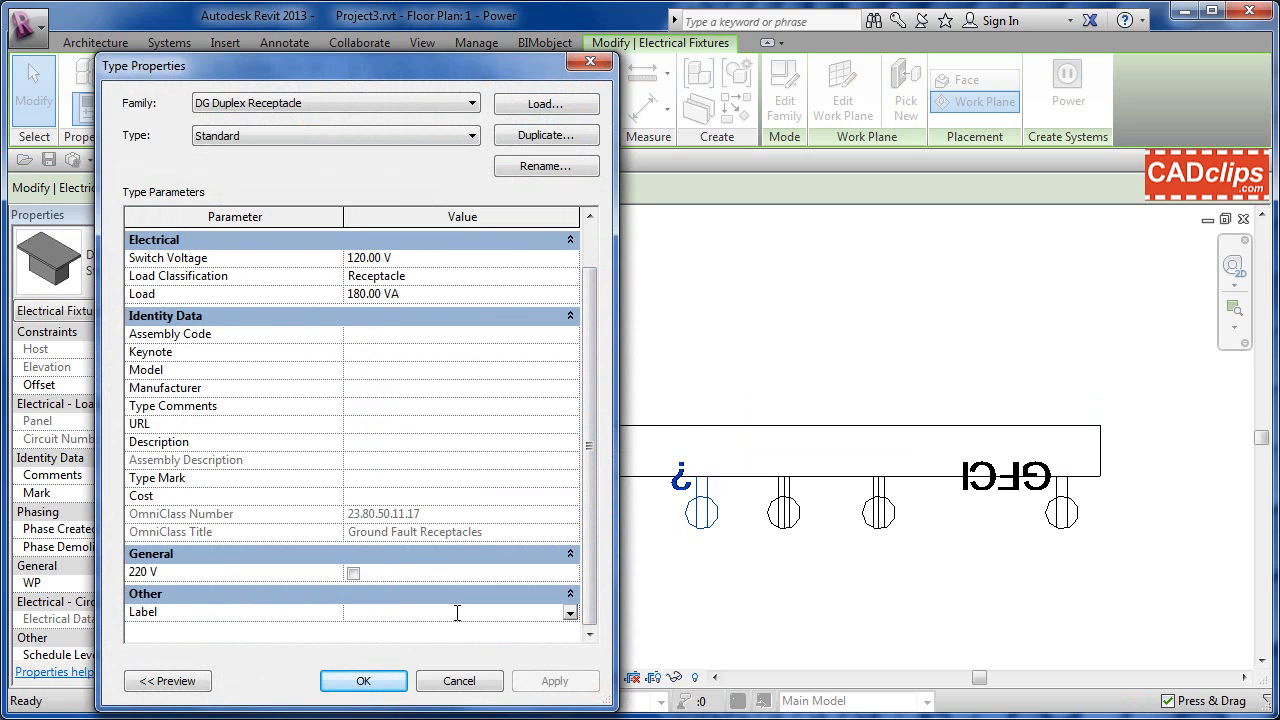
click(459, 681)
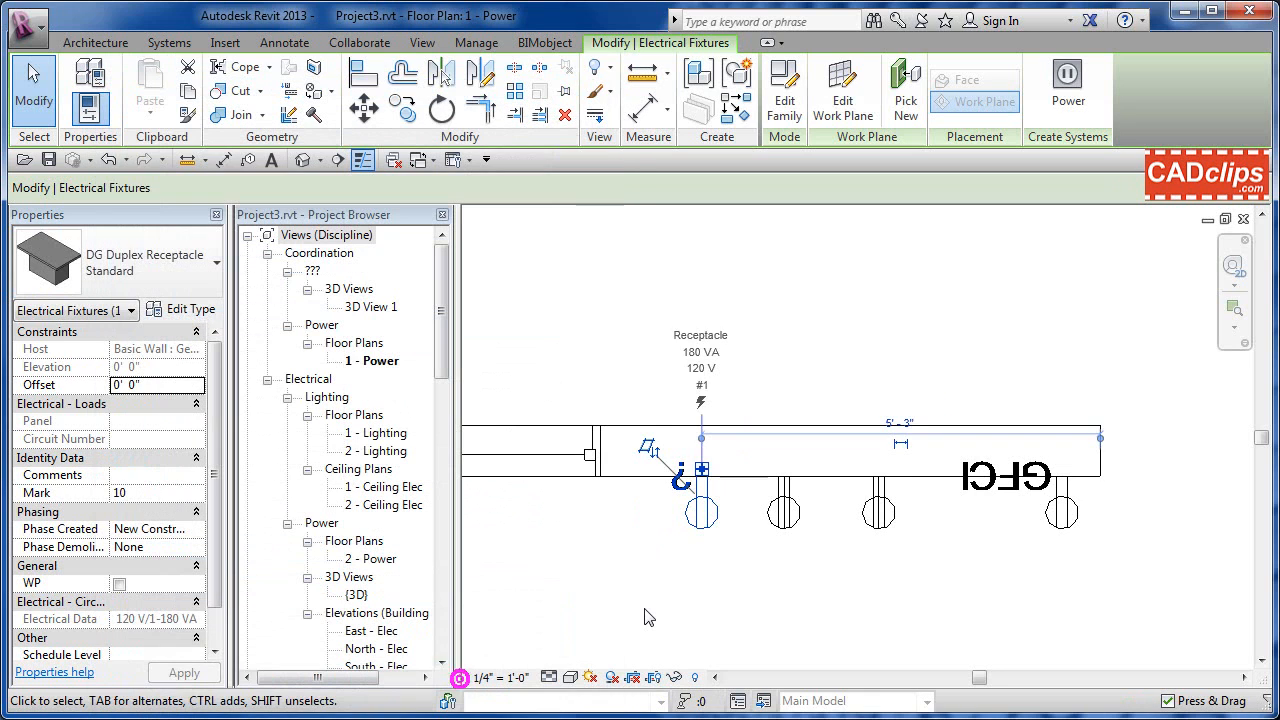
click(643, 608)
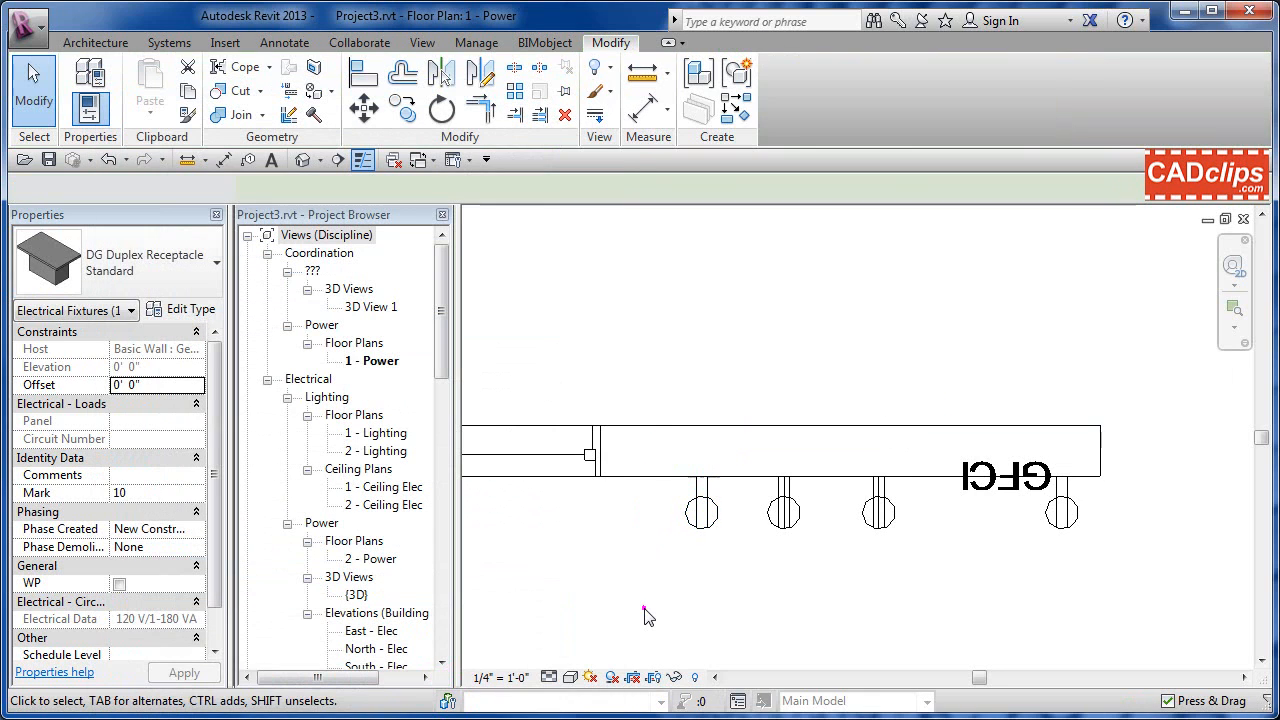
Step: Open the Standard receptacle's family for editing and regroup its Label parameter under General
click(701, 536)
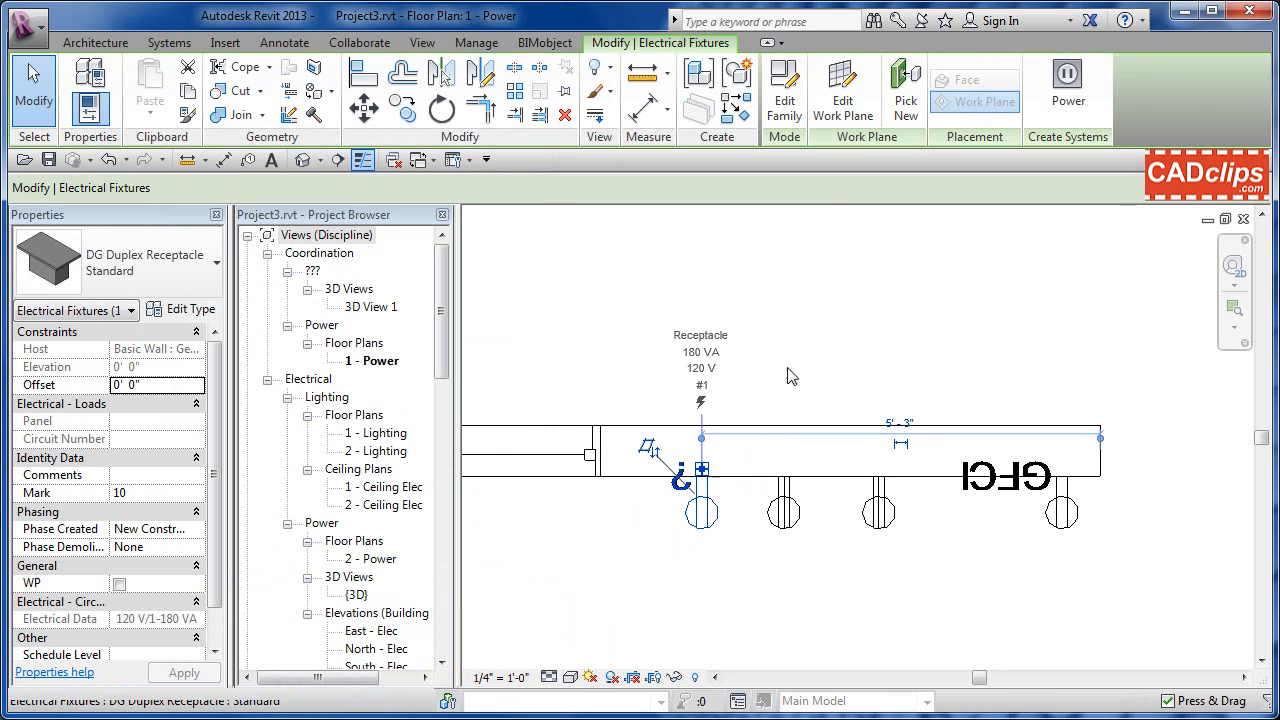
click(784, 104)
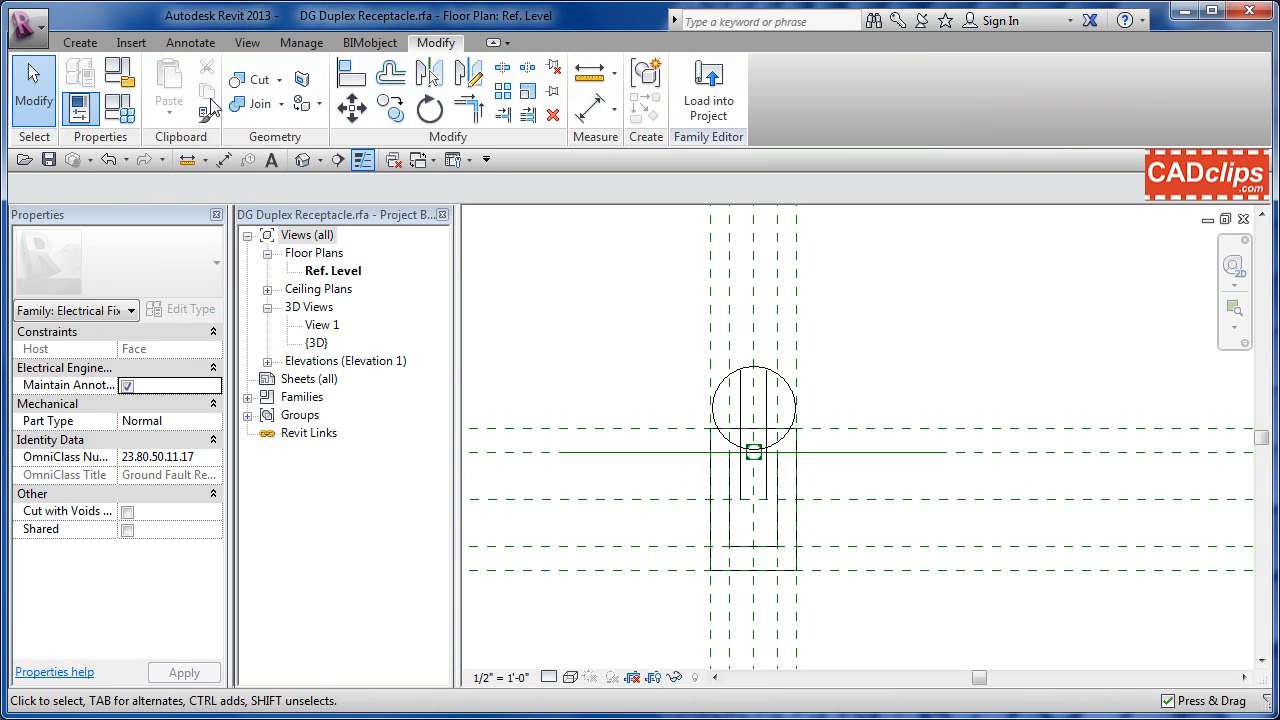
click(119, 108)
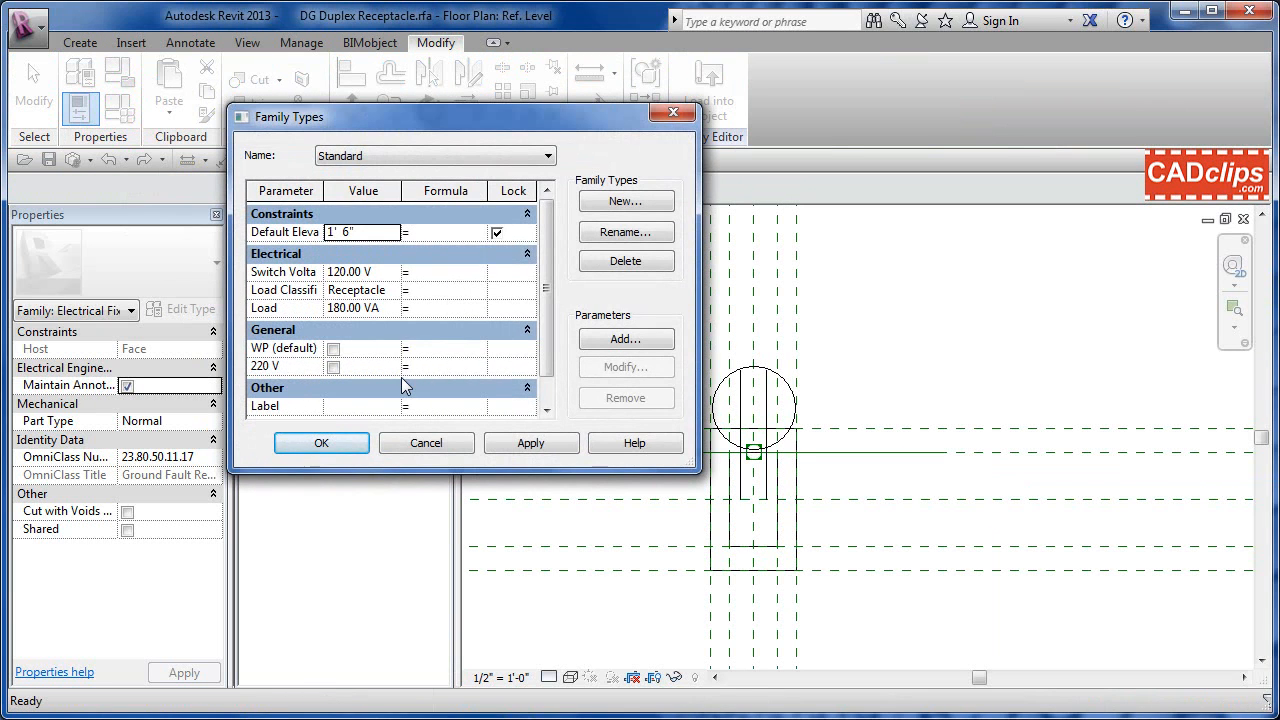
click(291, 405)
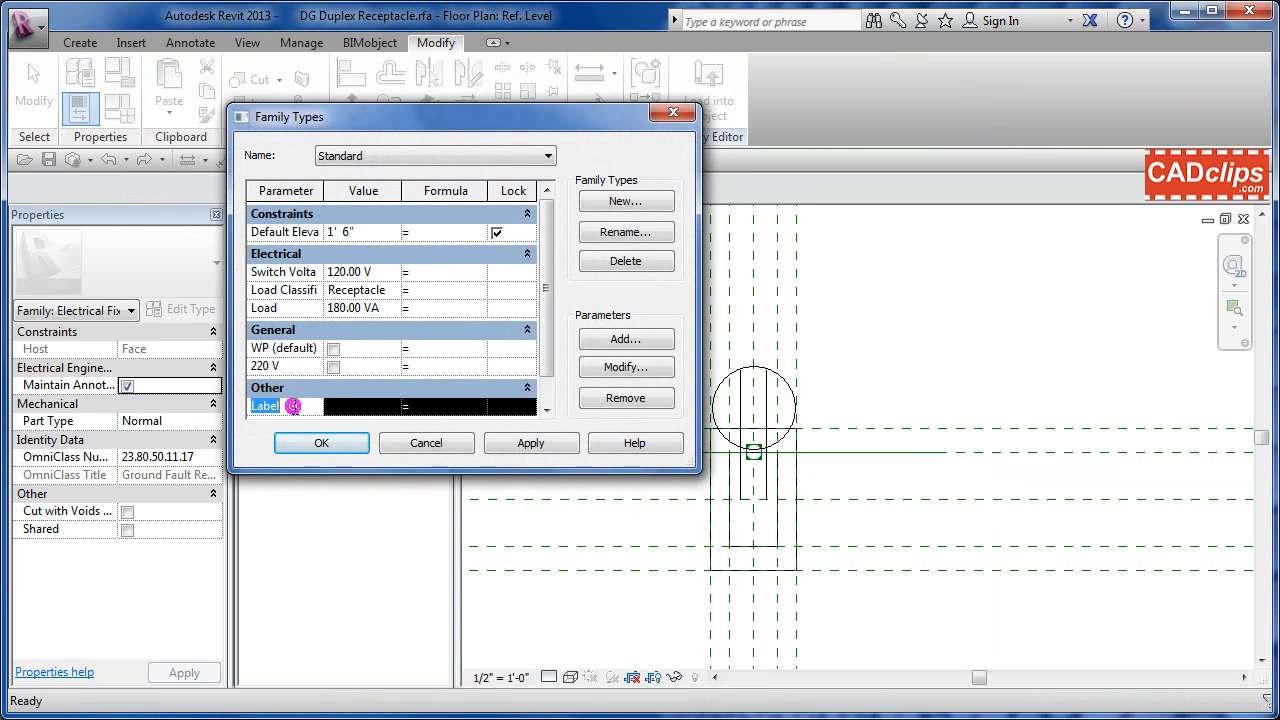
click(640, 366)
click(329, 444)
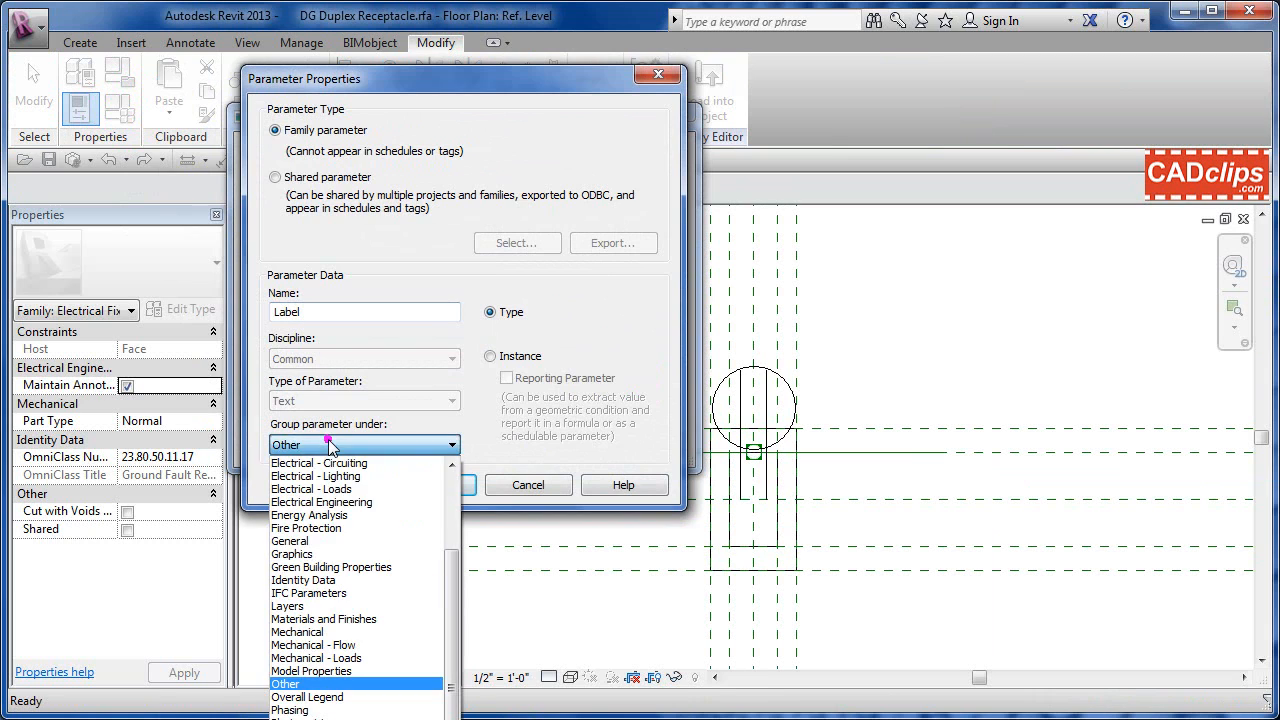
click(303, 541)
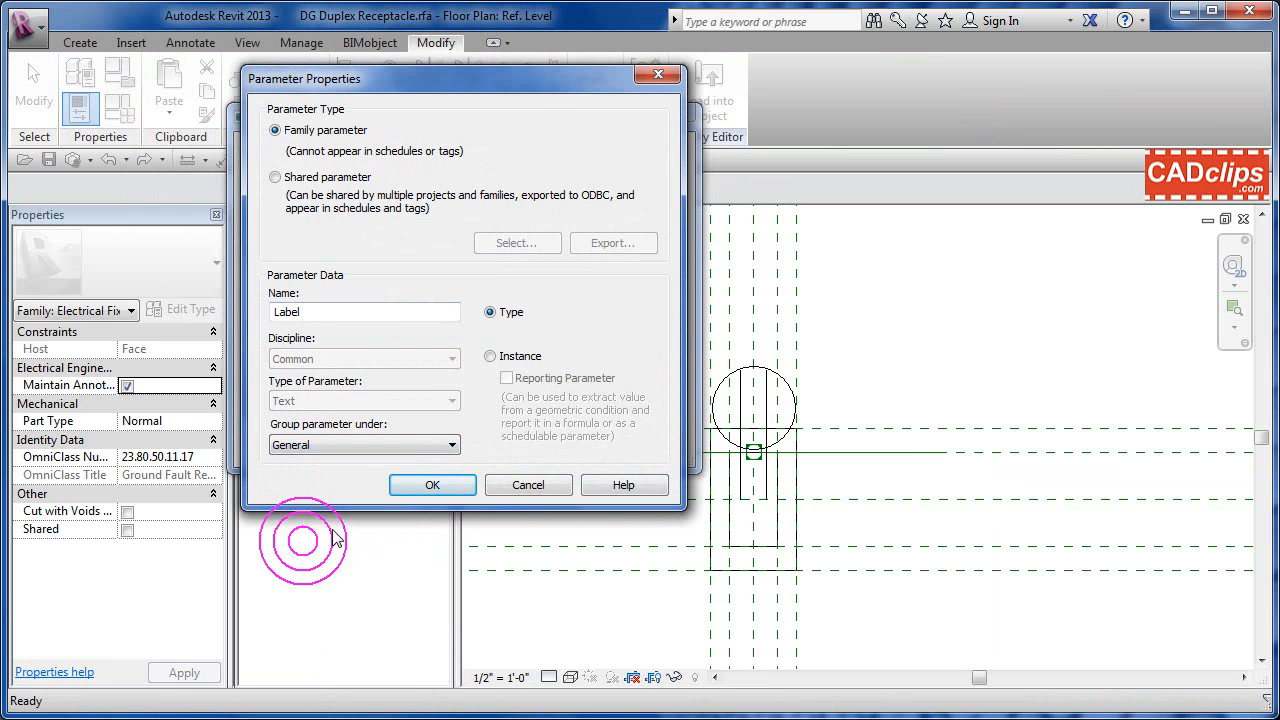
click(430, 485)
click(345, 442)
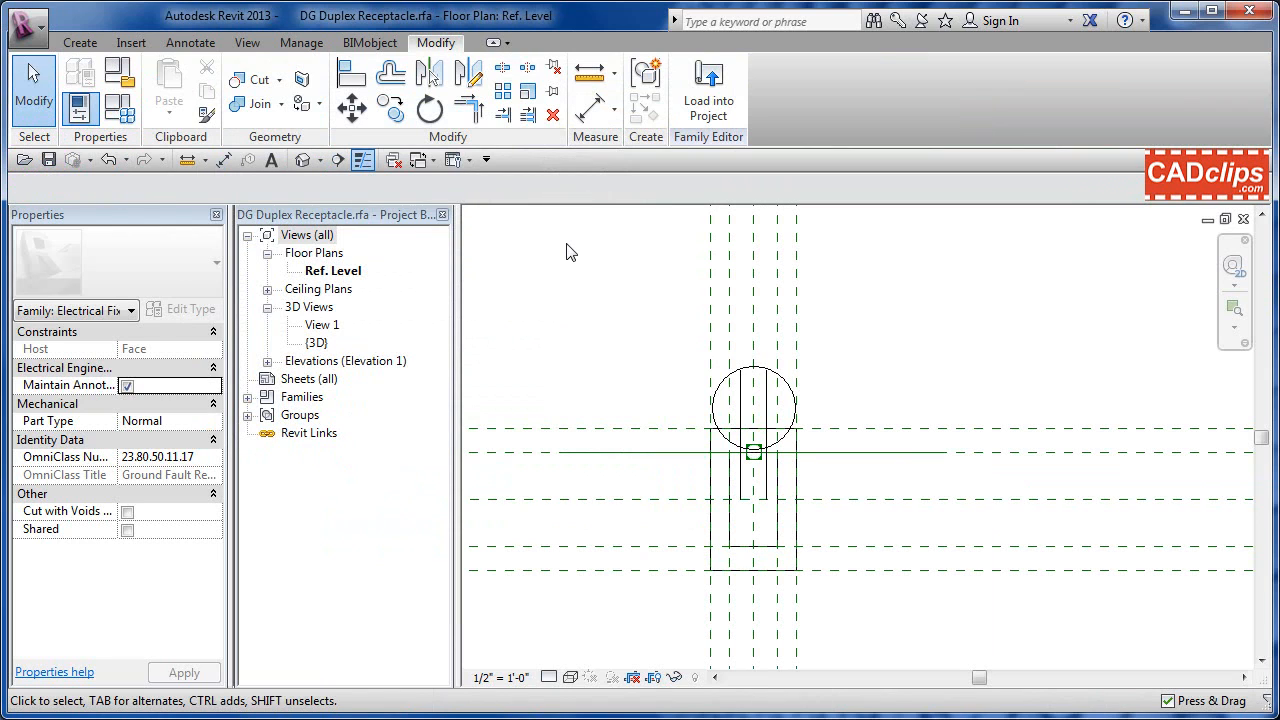
Step: Load the edited receptacle family into Project3.rvt, overwriting the existing version
click(708, 90)
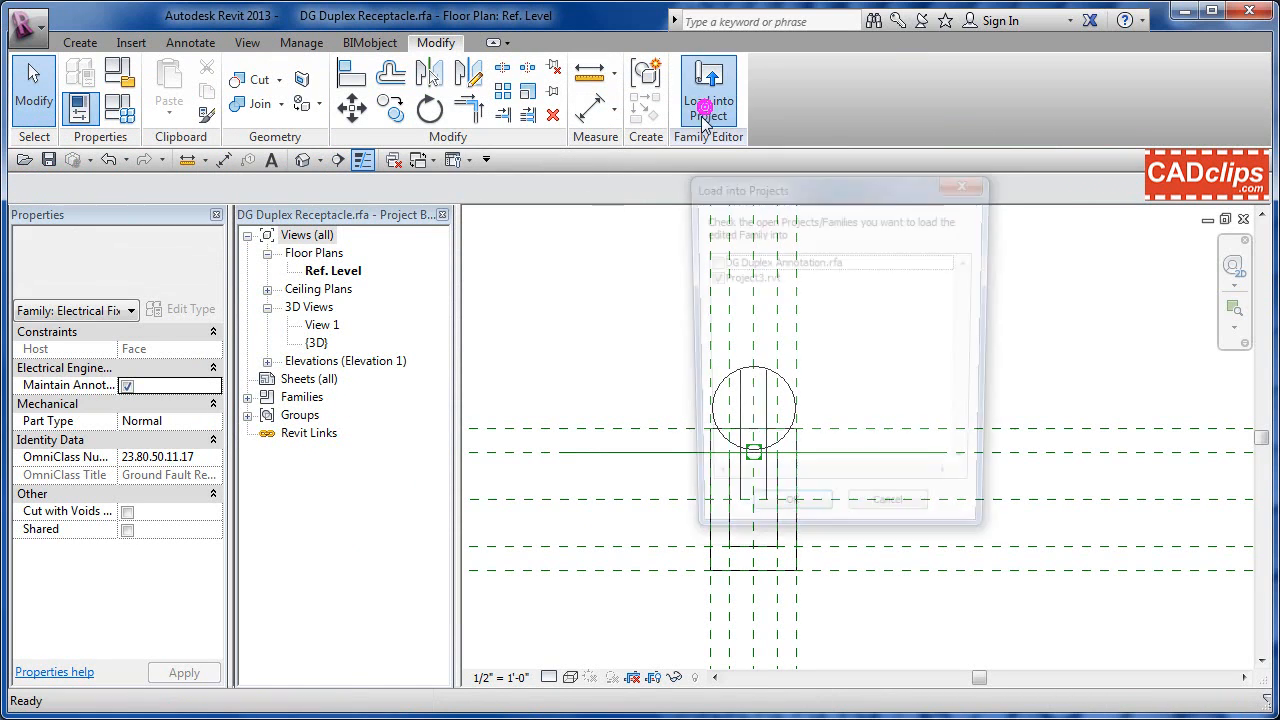
click(787, 517)
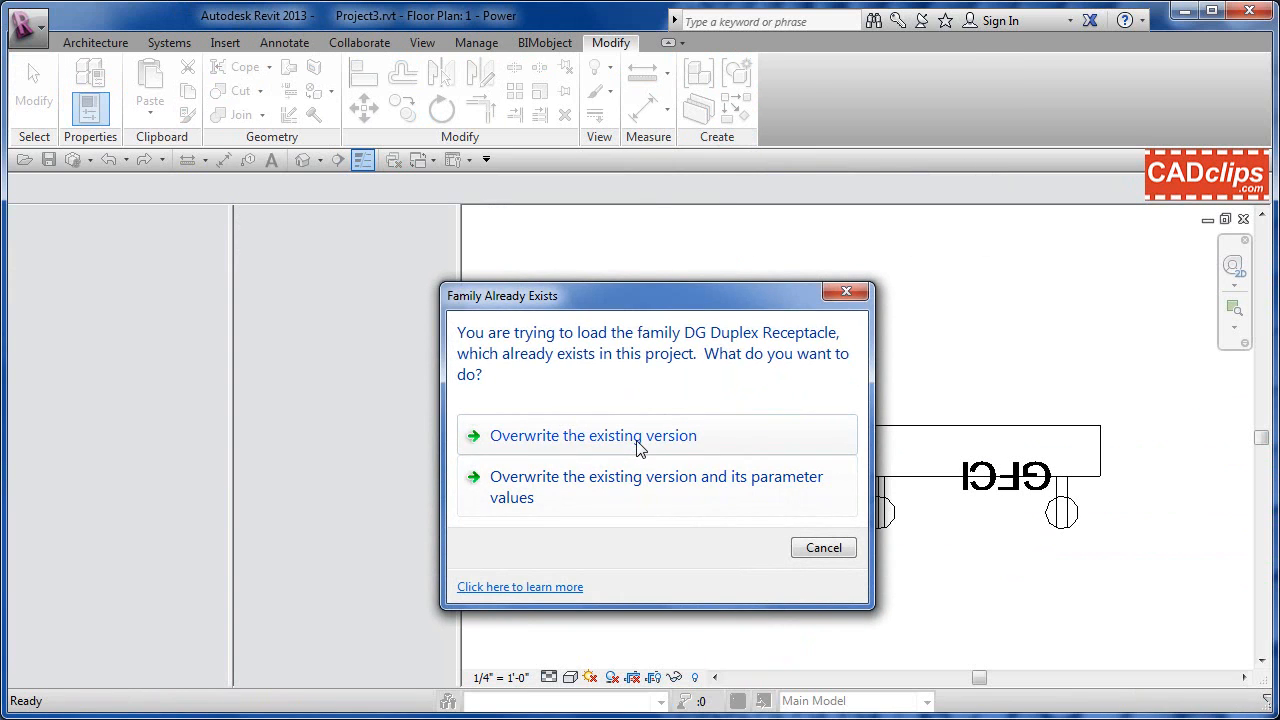
click(640, 450)
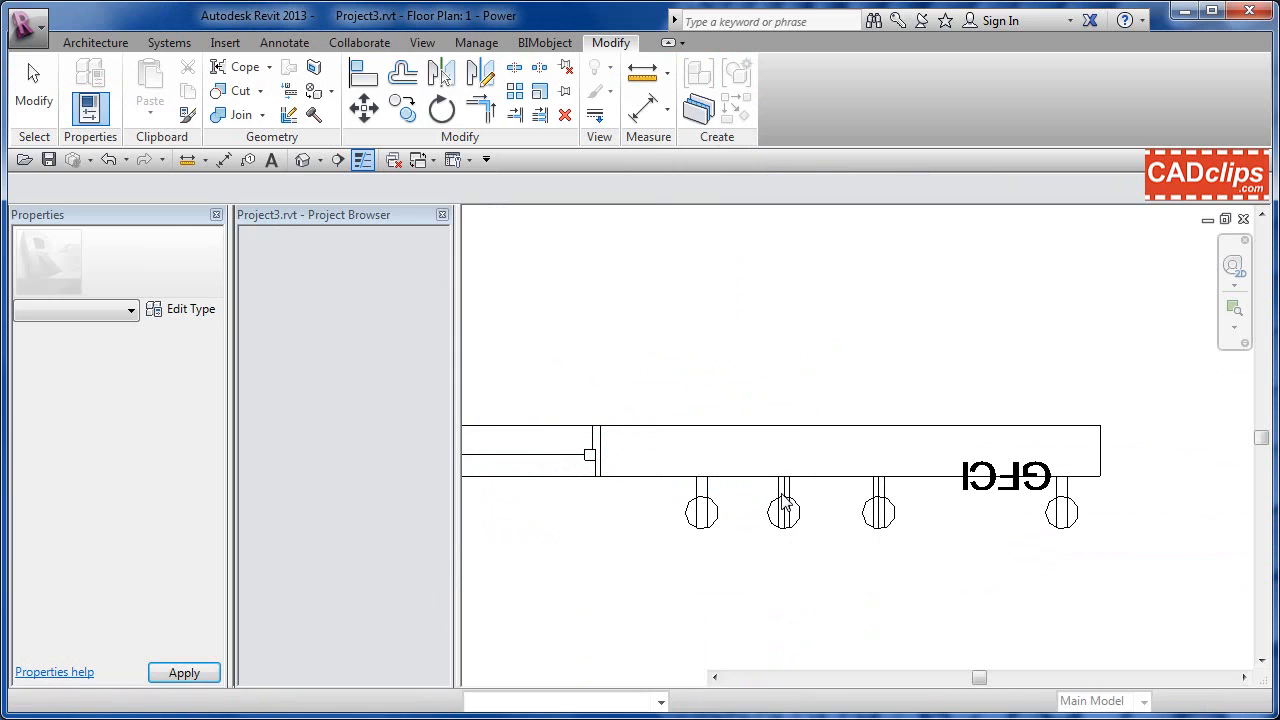
Step: Check where Label is grouped in the Standard receptacle's type properties, and inspect the adjacent 220 Volt receptacle's instance properties
click(712, 511)
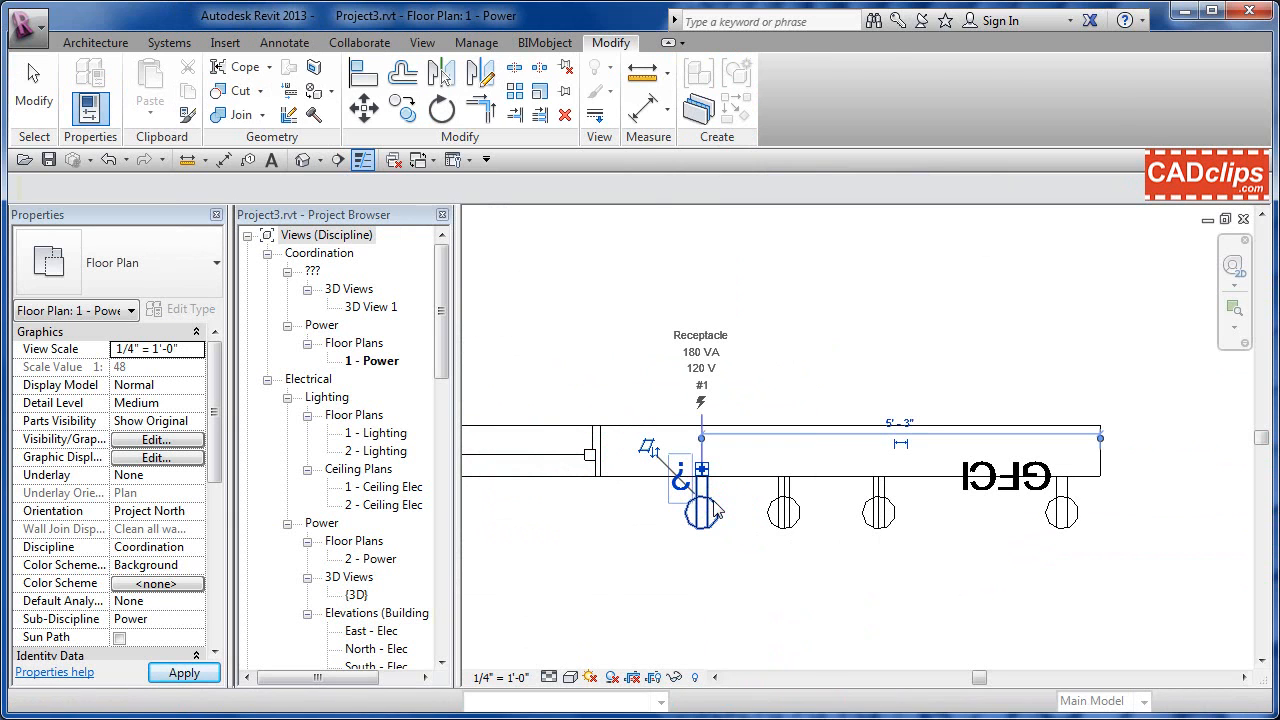
click(190, 309)
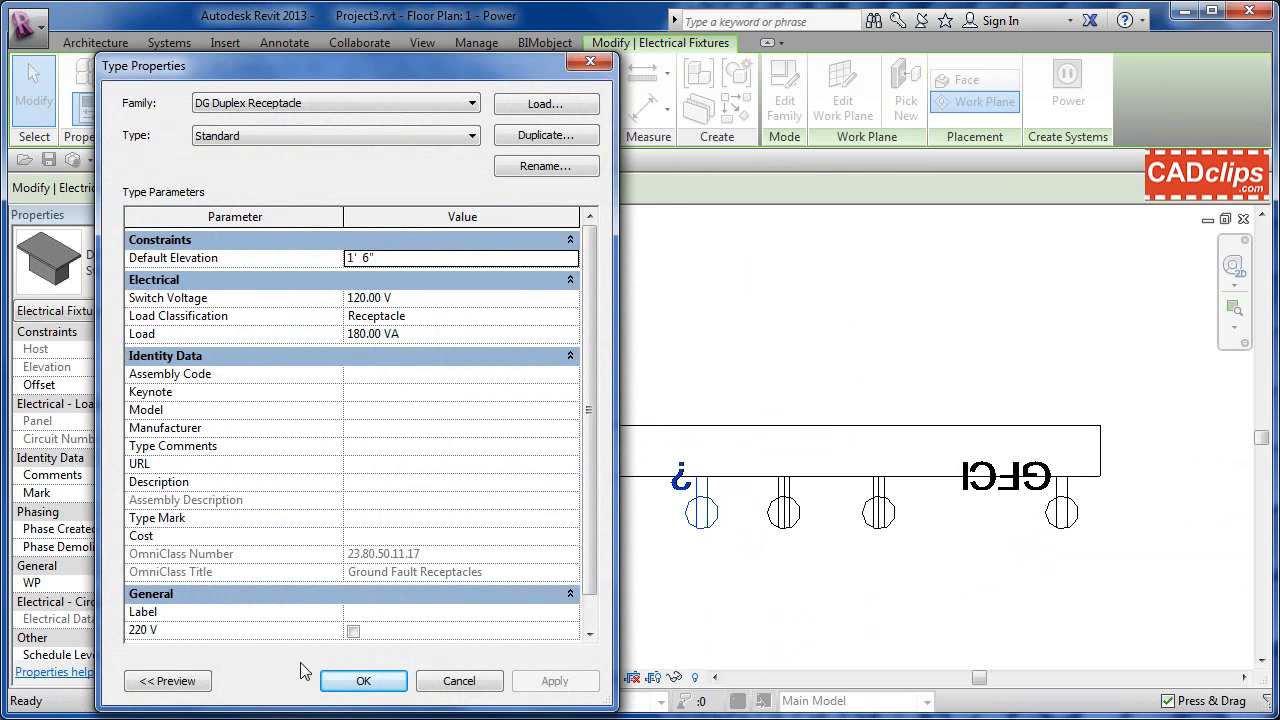
click(470, 682)
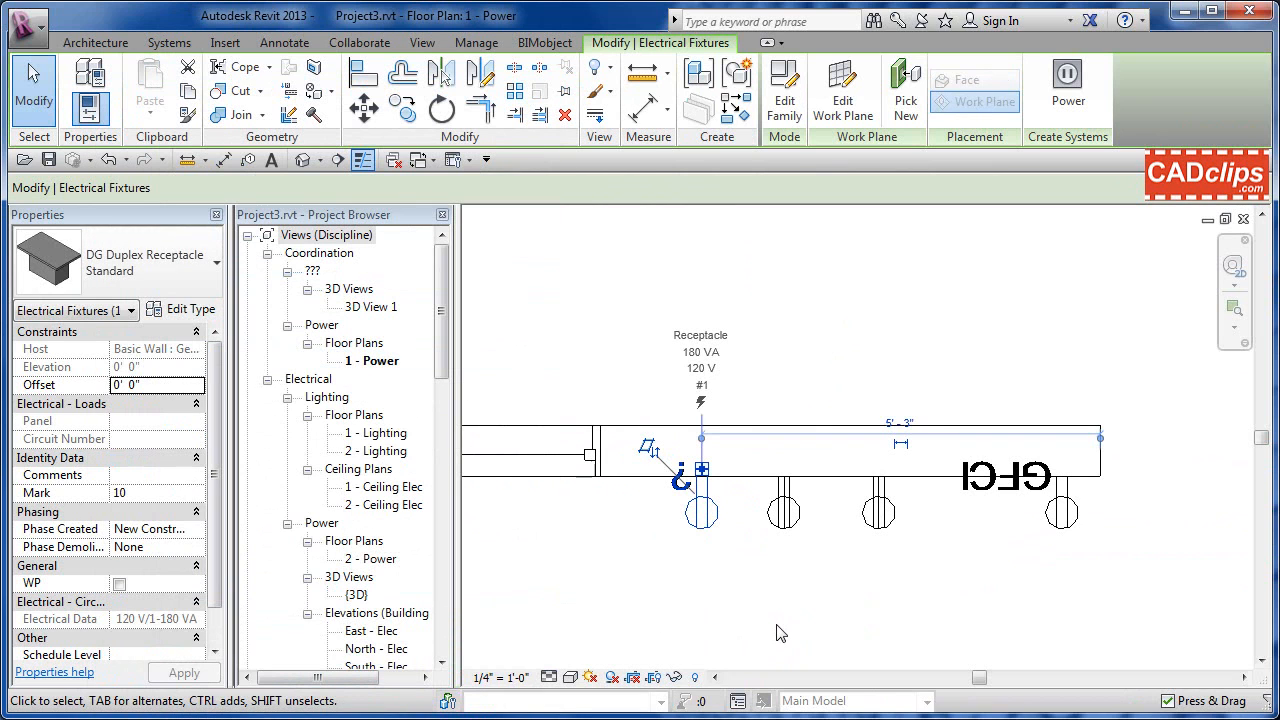
click(776, 626)
click(704, 528)
click(783, 513)
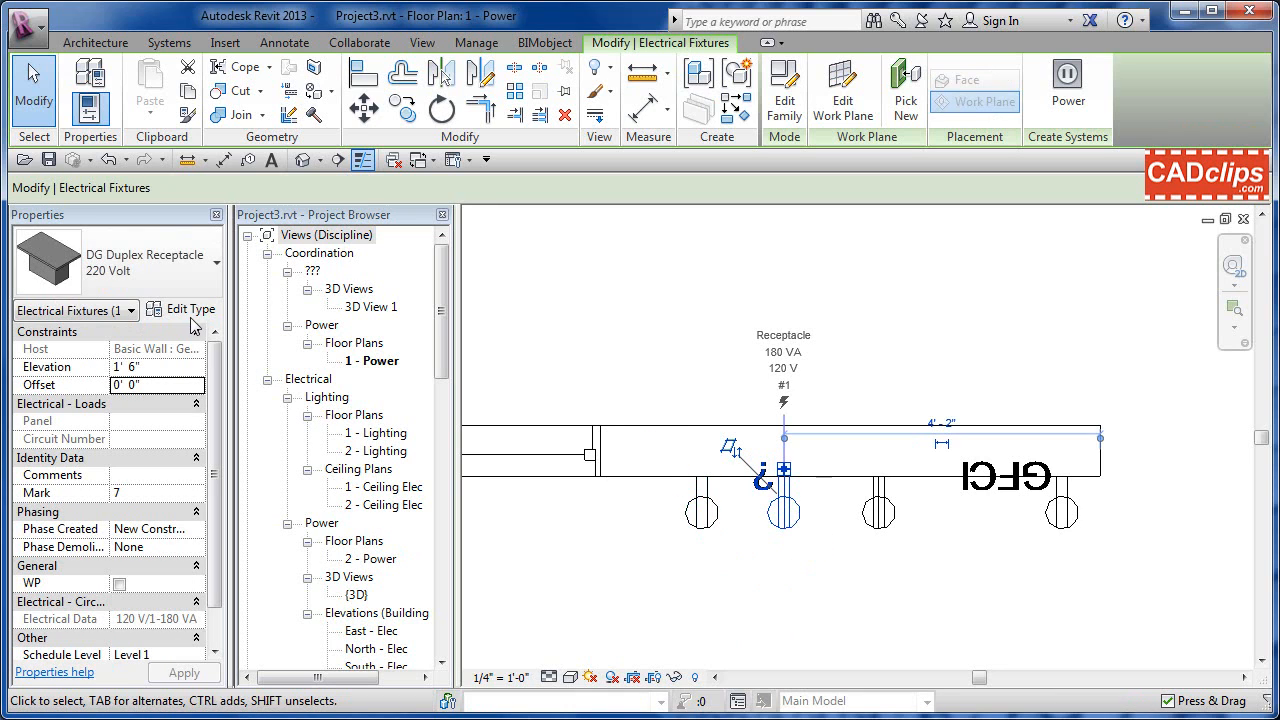
Step: Turn on WP for the GFCI receptacle nearest the wall's right end
click(1062, 513)
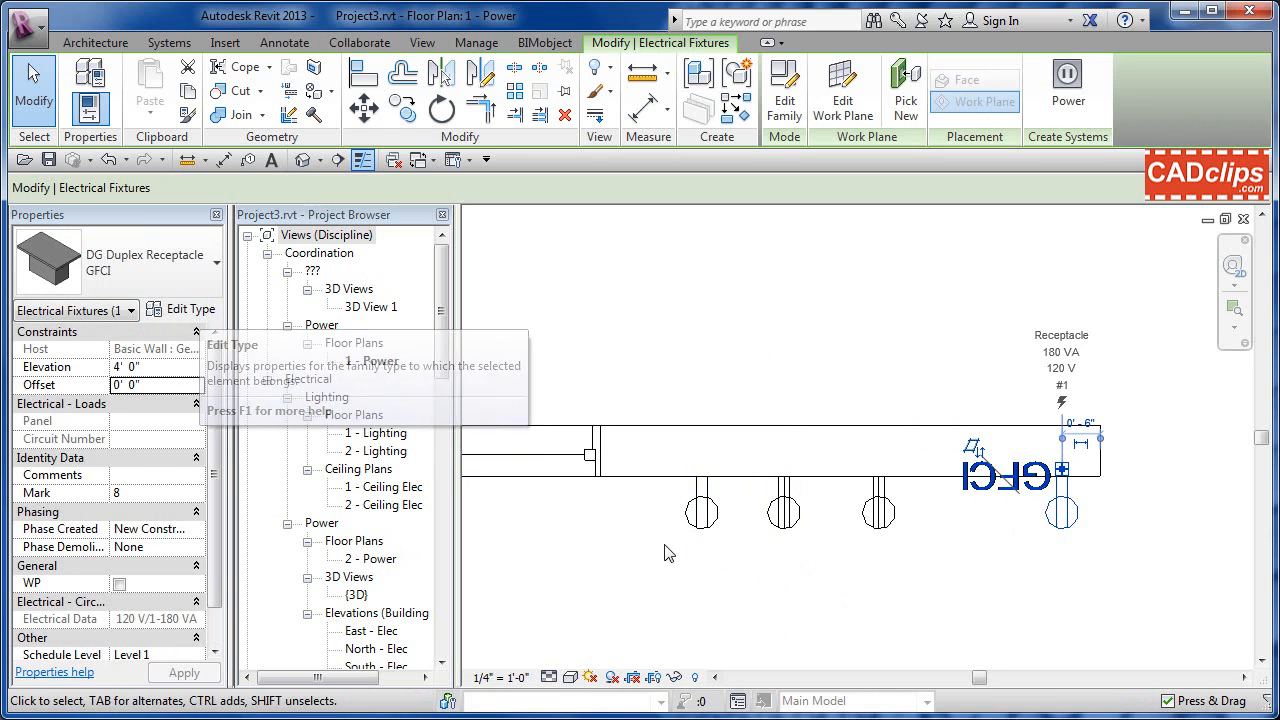
click(119, 584)
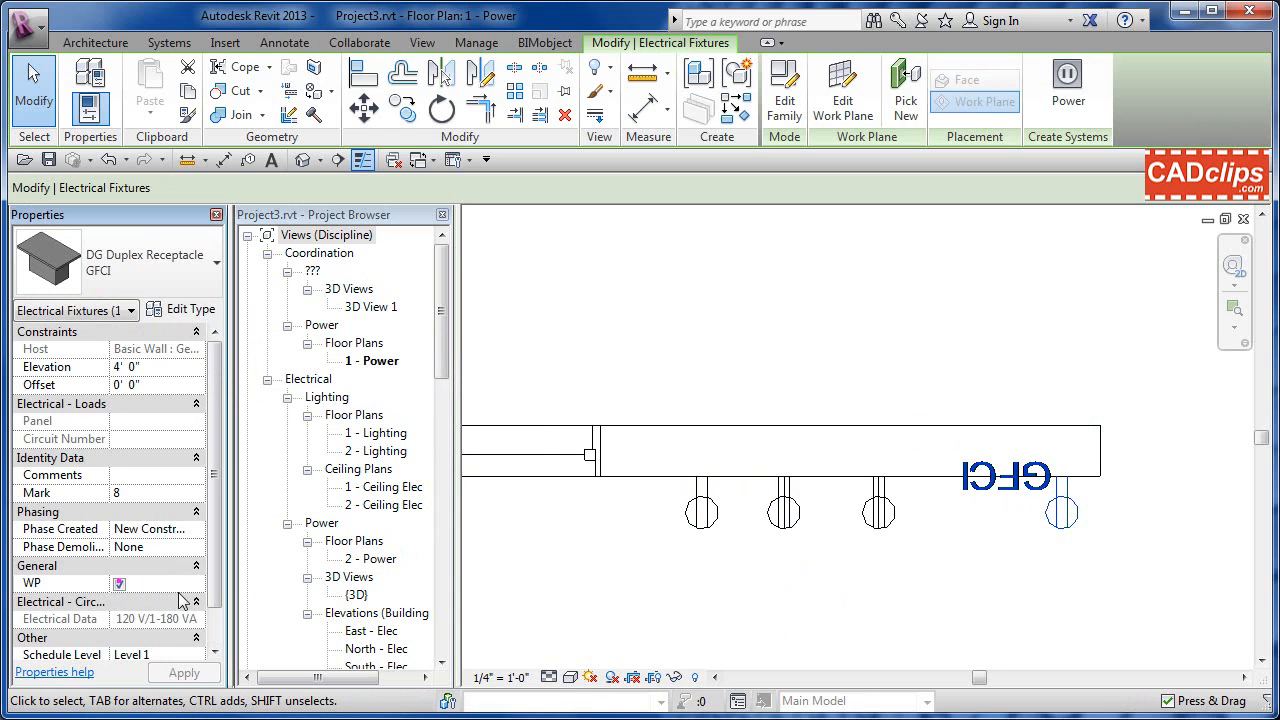
click(886, 580)
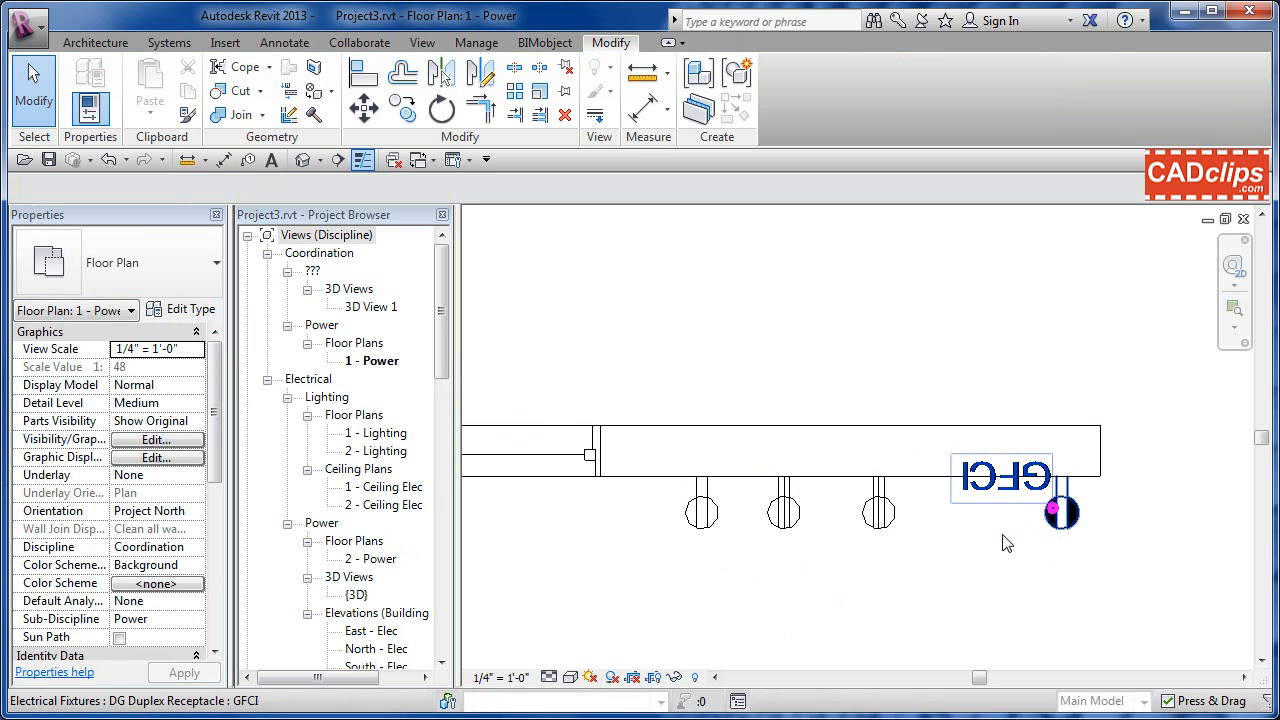
Step: Create two similar weatherproof GFCI receptacles on the opposite face of the wall, above the existing row
click(1060, 515)
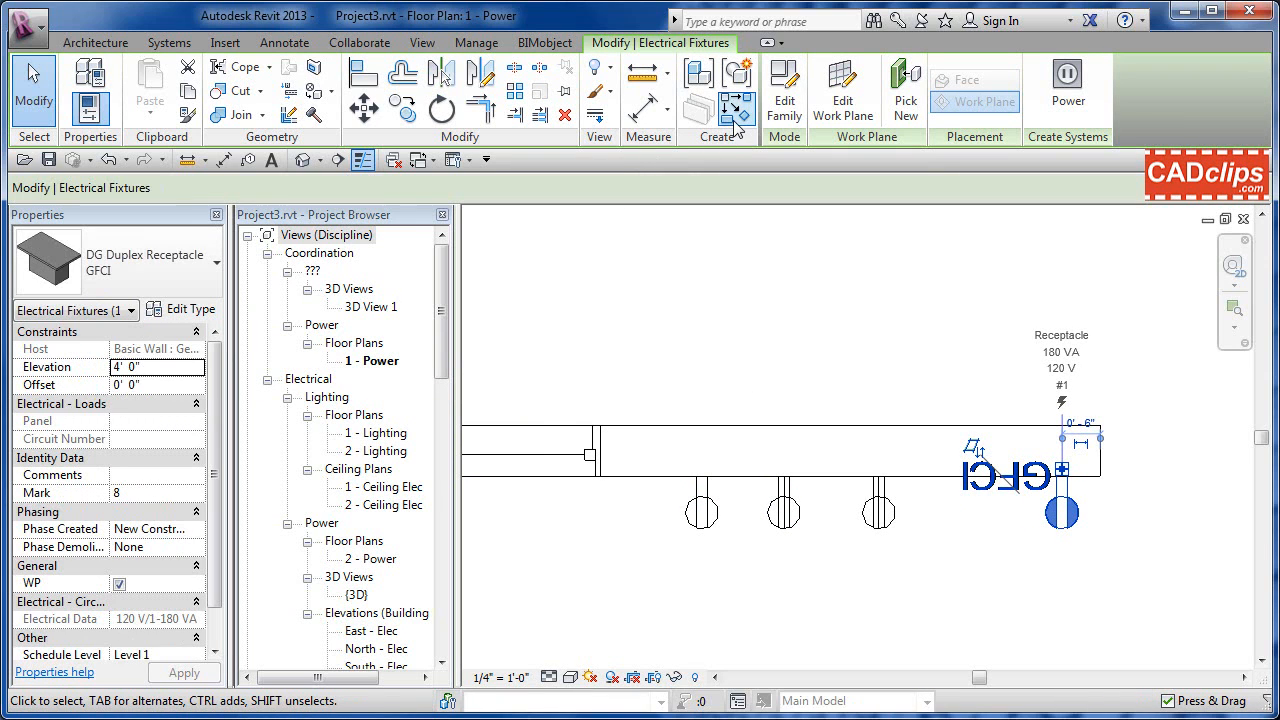
click(736, 114)
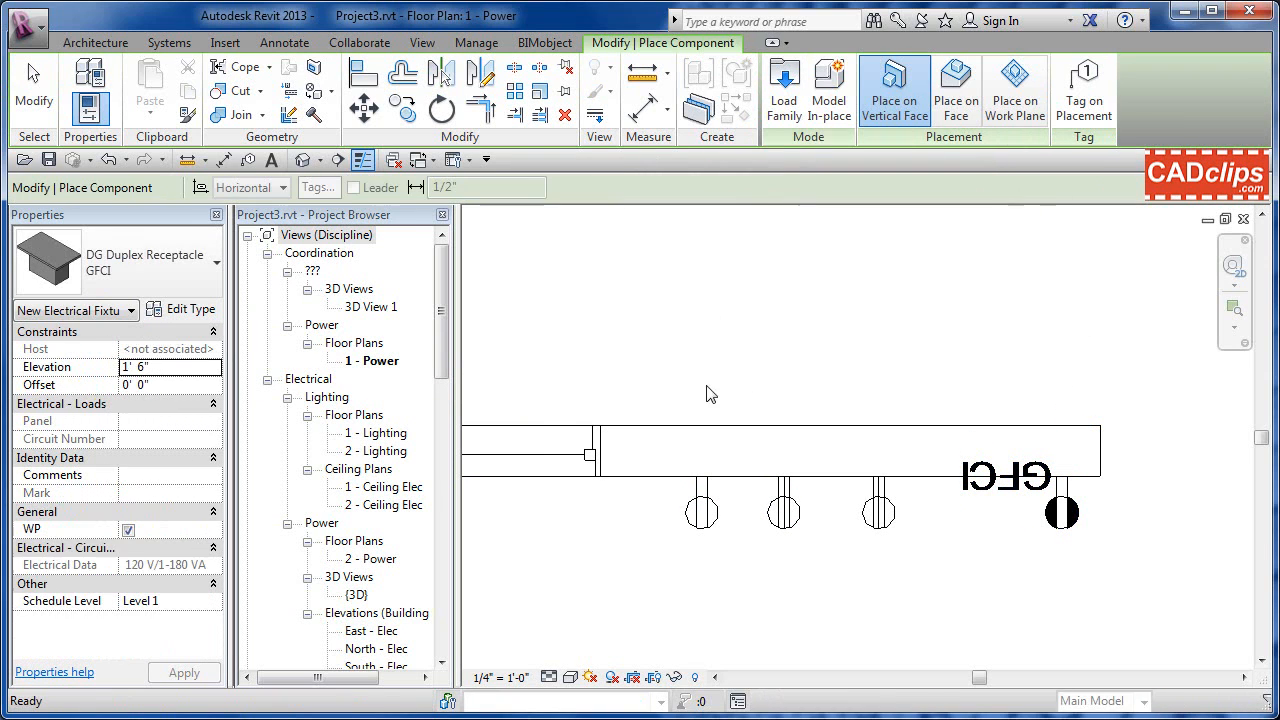
click(706, 425)
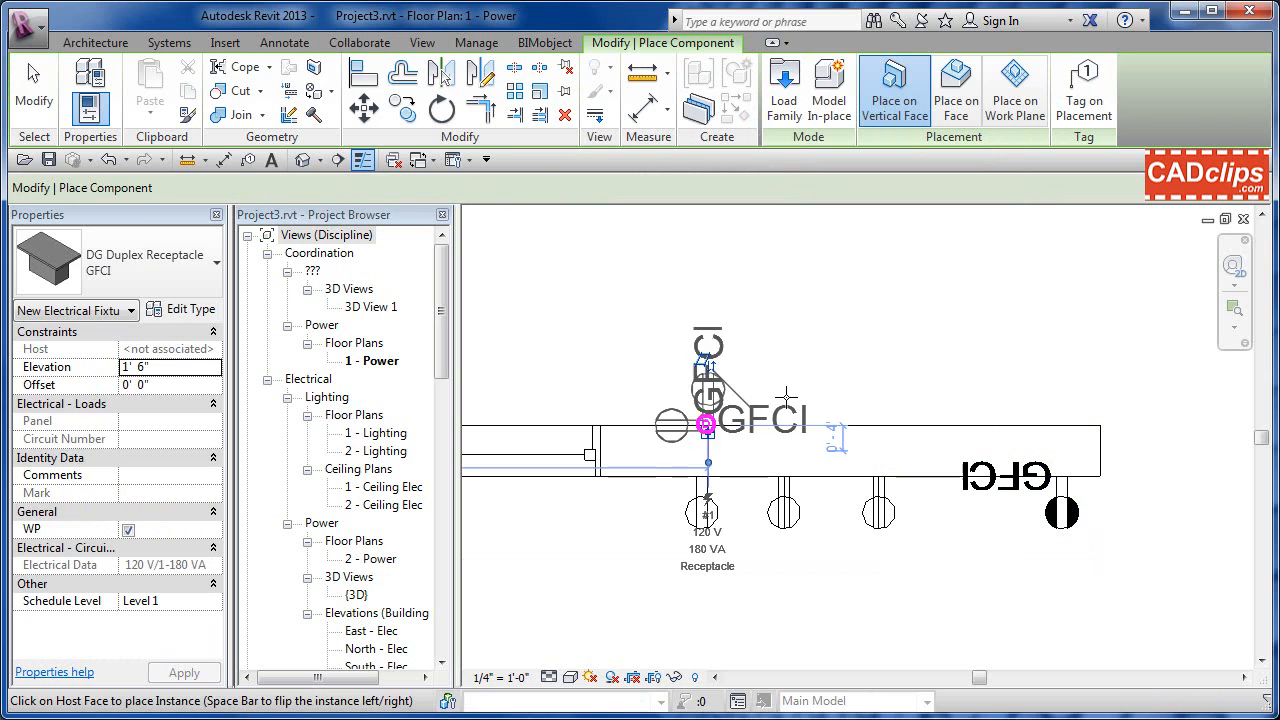
click(846, 425)
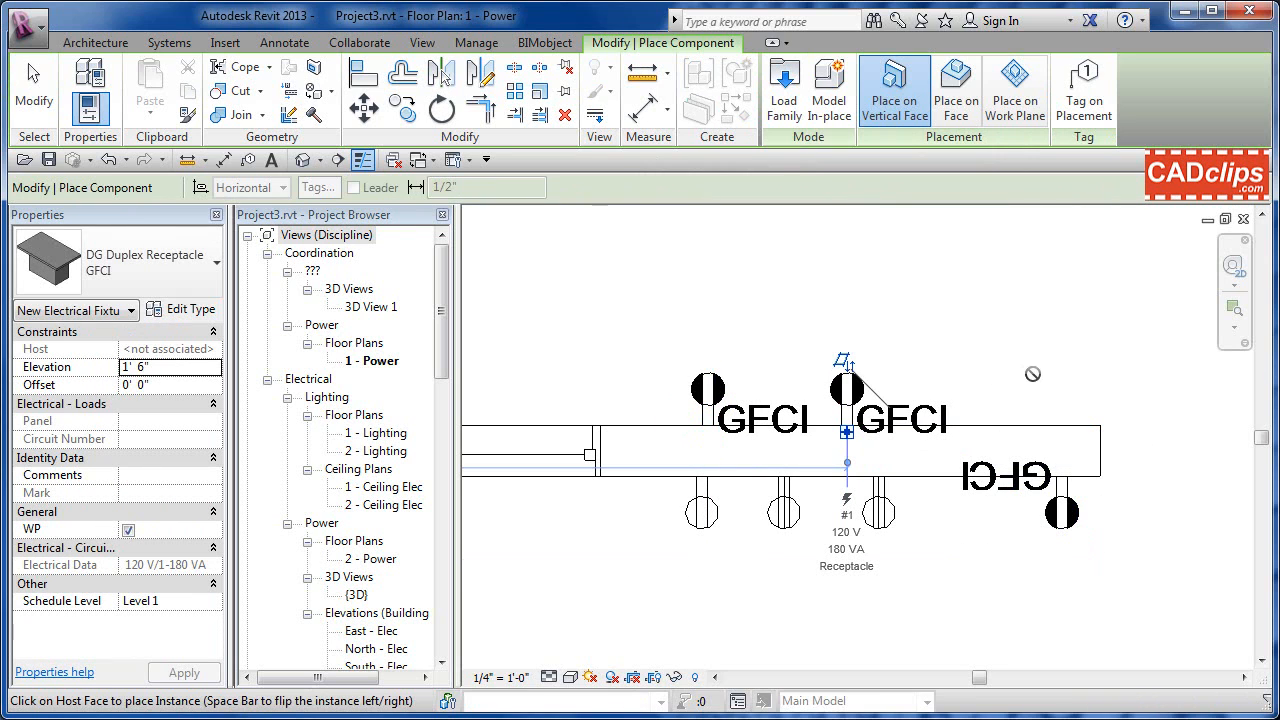
click(1064, 515)
key(Escape)
key(Escape)
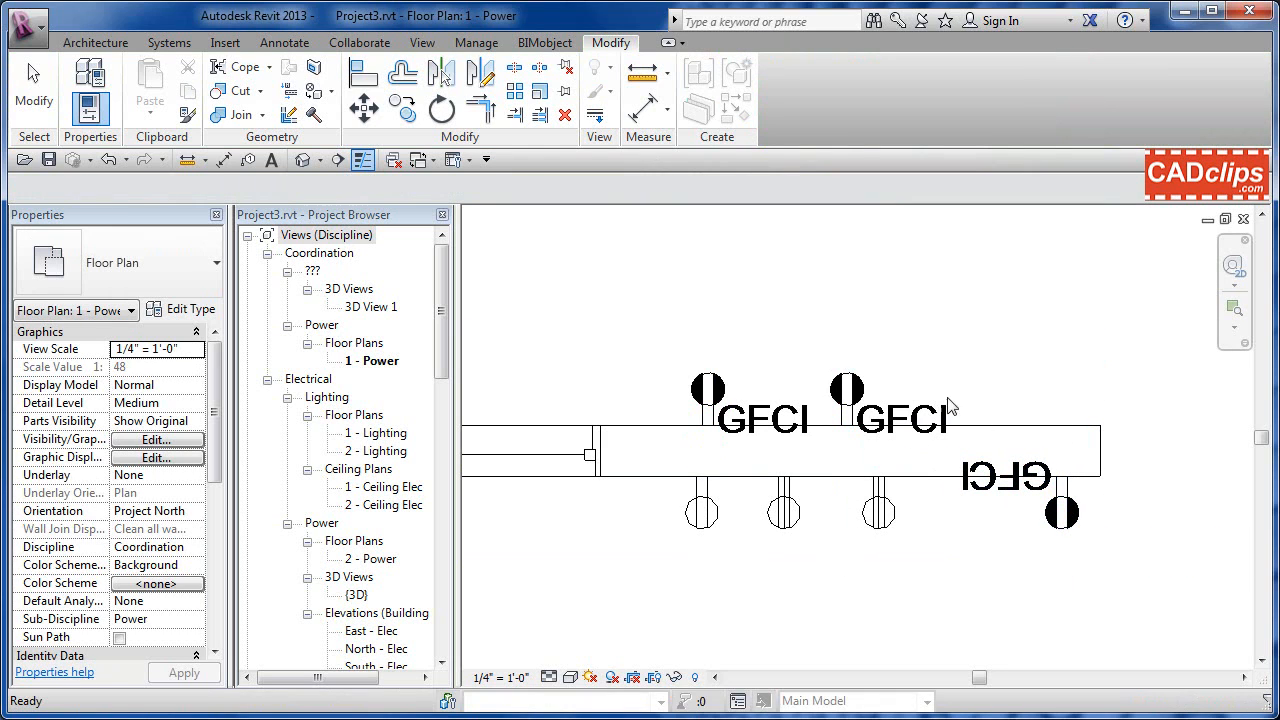
Step: Turn off WP for the right-hand one of the two GFCI receptacles on the wall's upper face
click(845, 388)
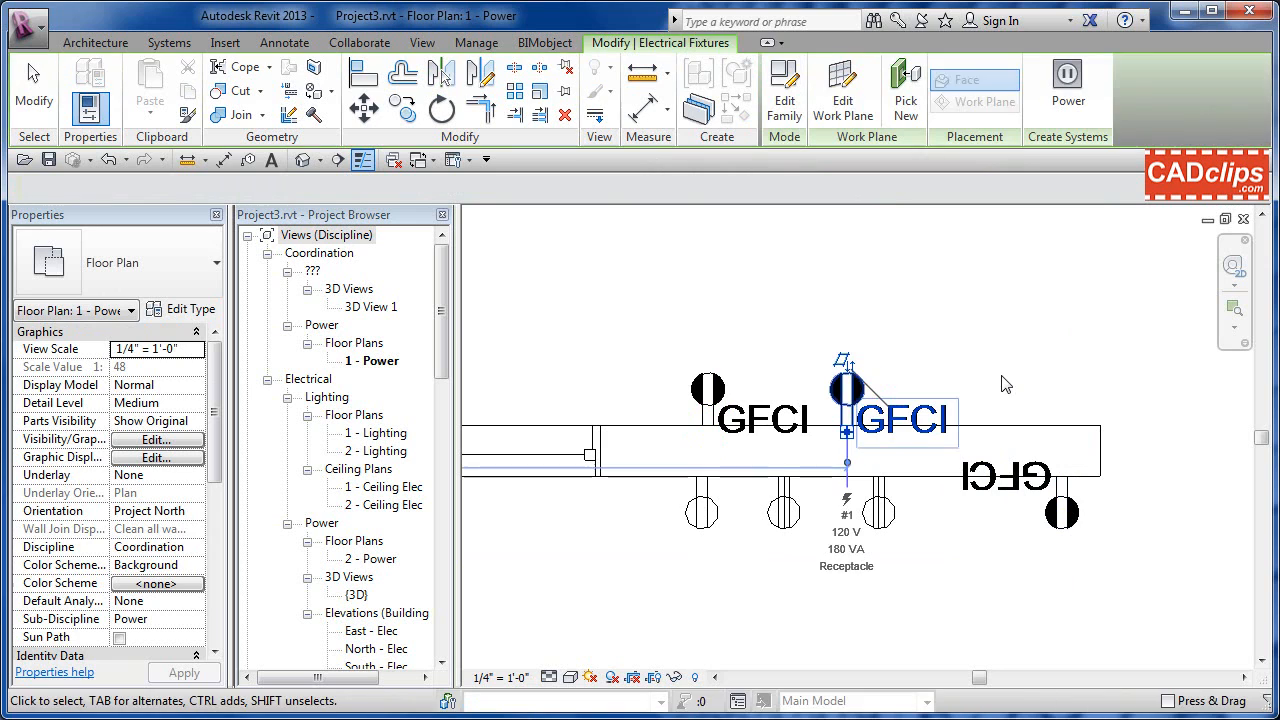
click(121, 585)
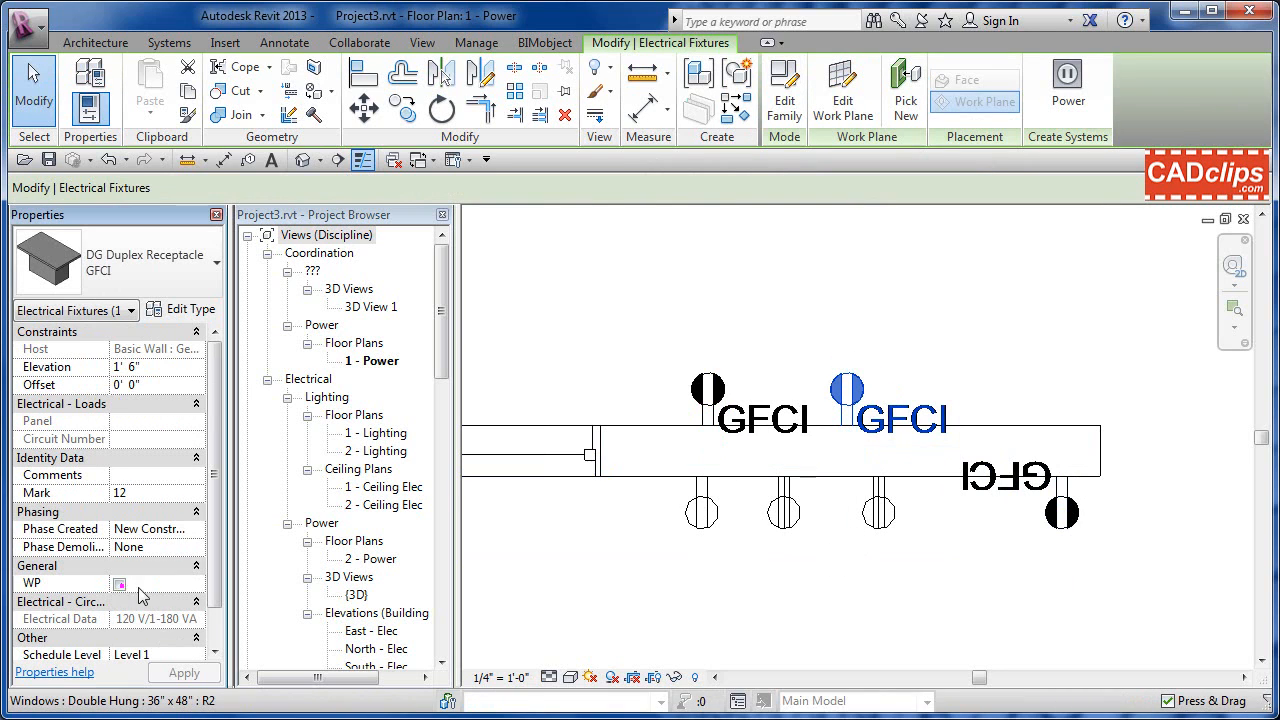
click(675, 587)
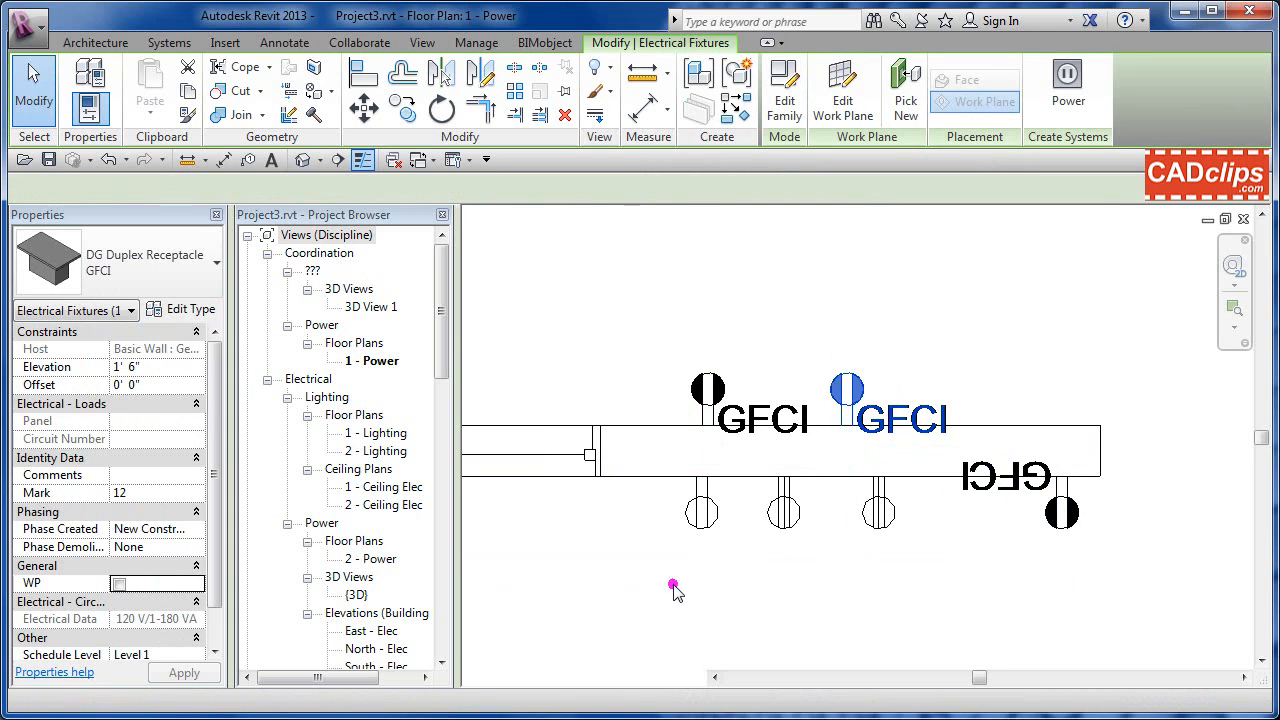
Step: Turn on WP for the Standard receptacle on the wall's lower face, nearest the window
click(713, 502)
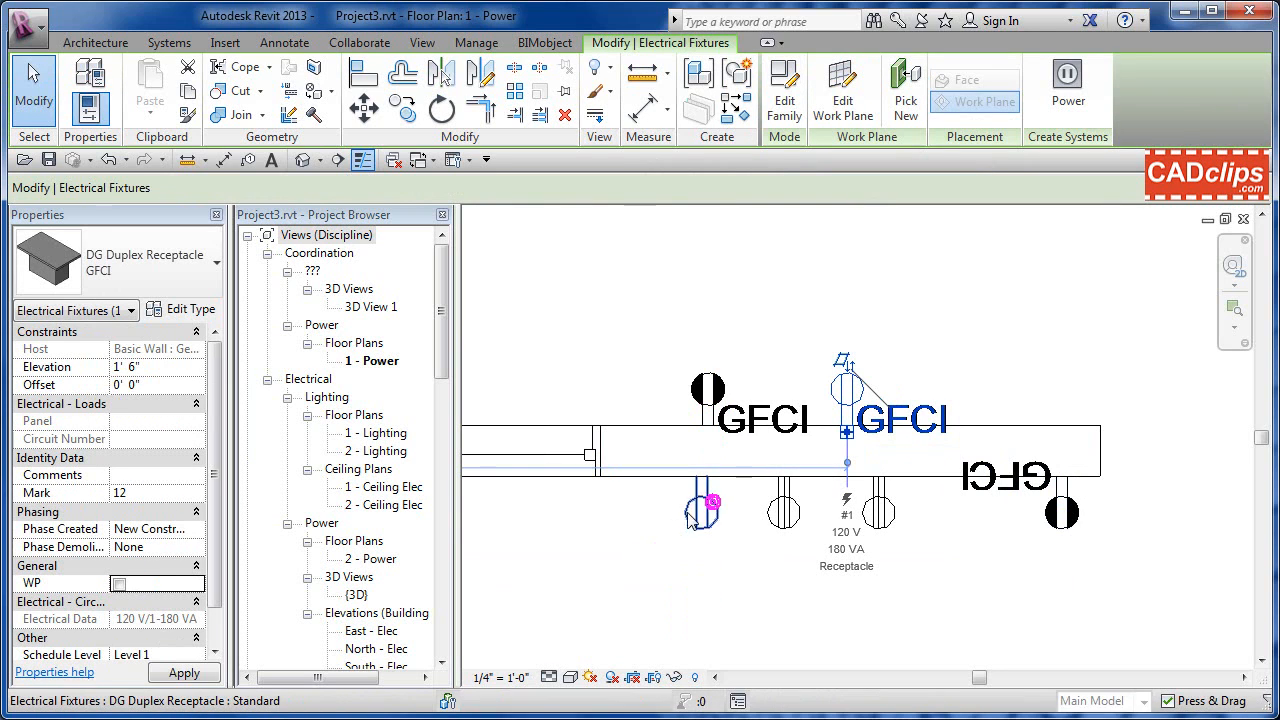
click(119, 584)
click(757, 585)
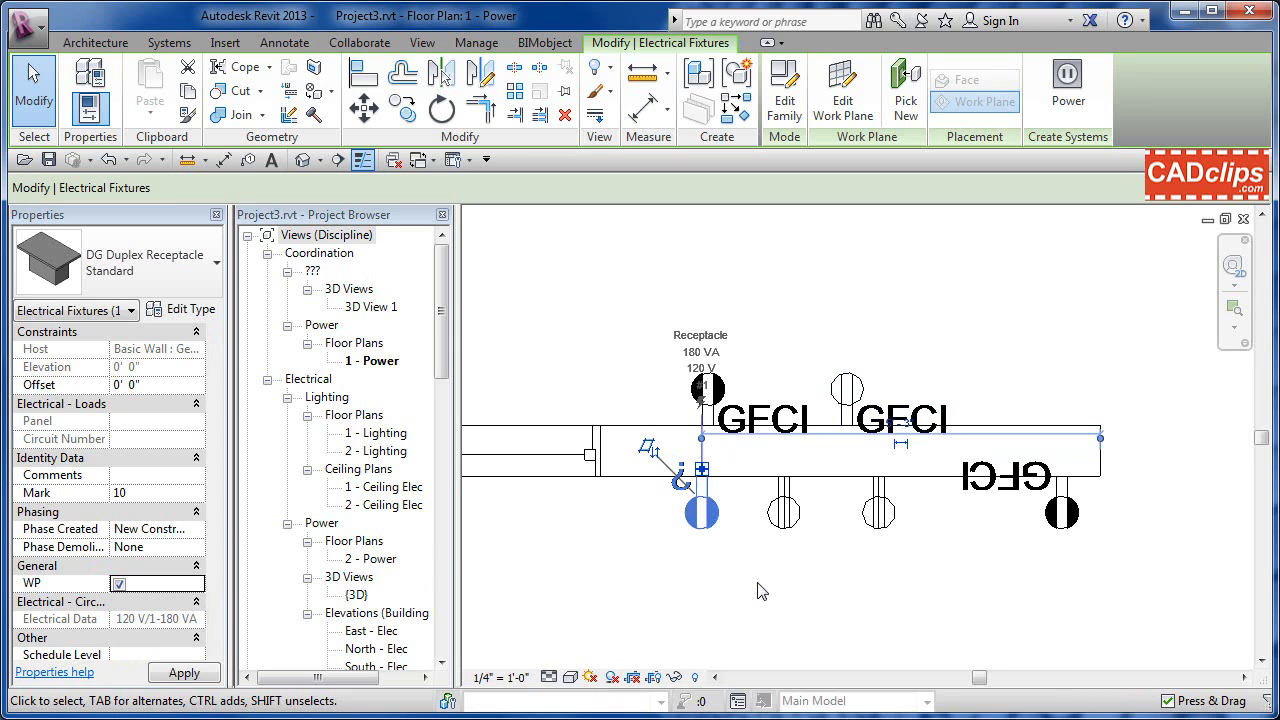
Step: Review the Standard, GFCI, 220 Volt and weatherproof receptacle symbols along both faces of the wall, including a 220 Volt receptacle's properties
scroll(757, 583, down, 2)
middle_drag(741, 600, 854, 574)
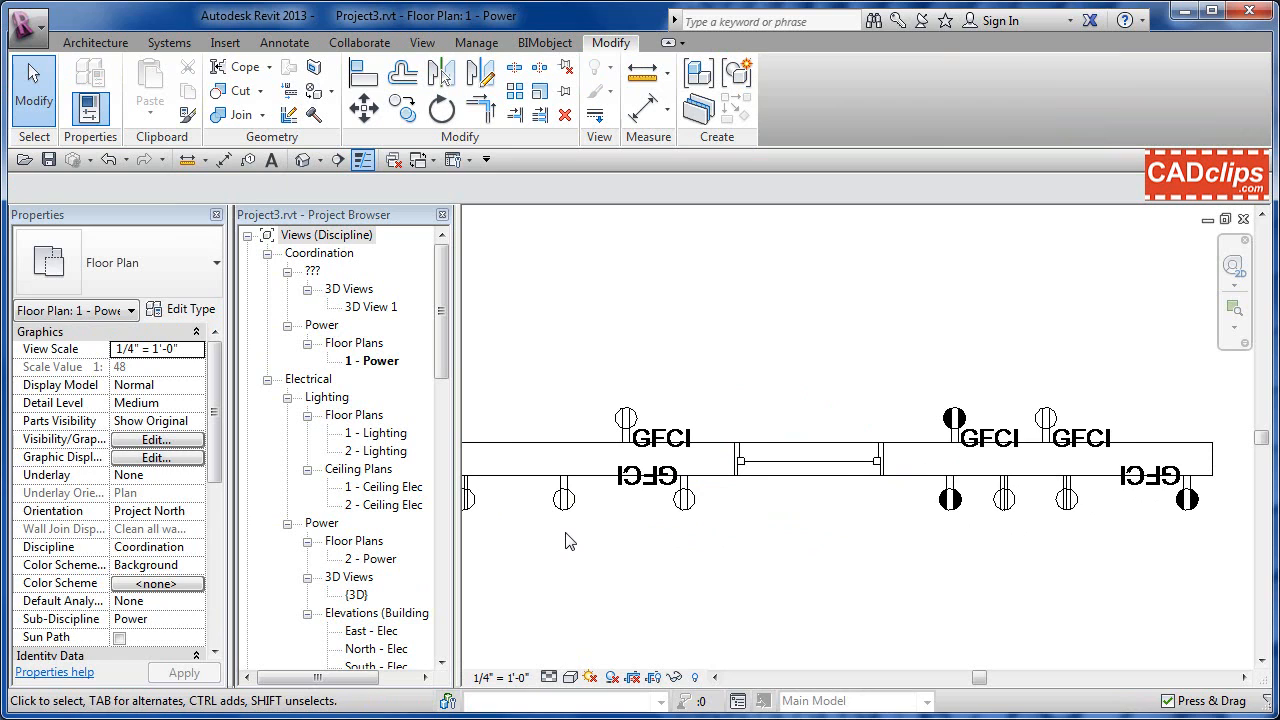
middle_drag(586, 537, 673, 554)
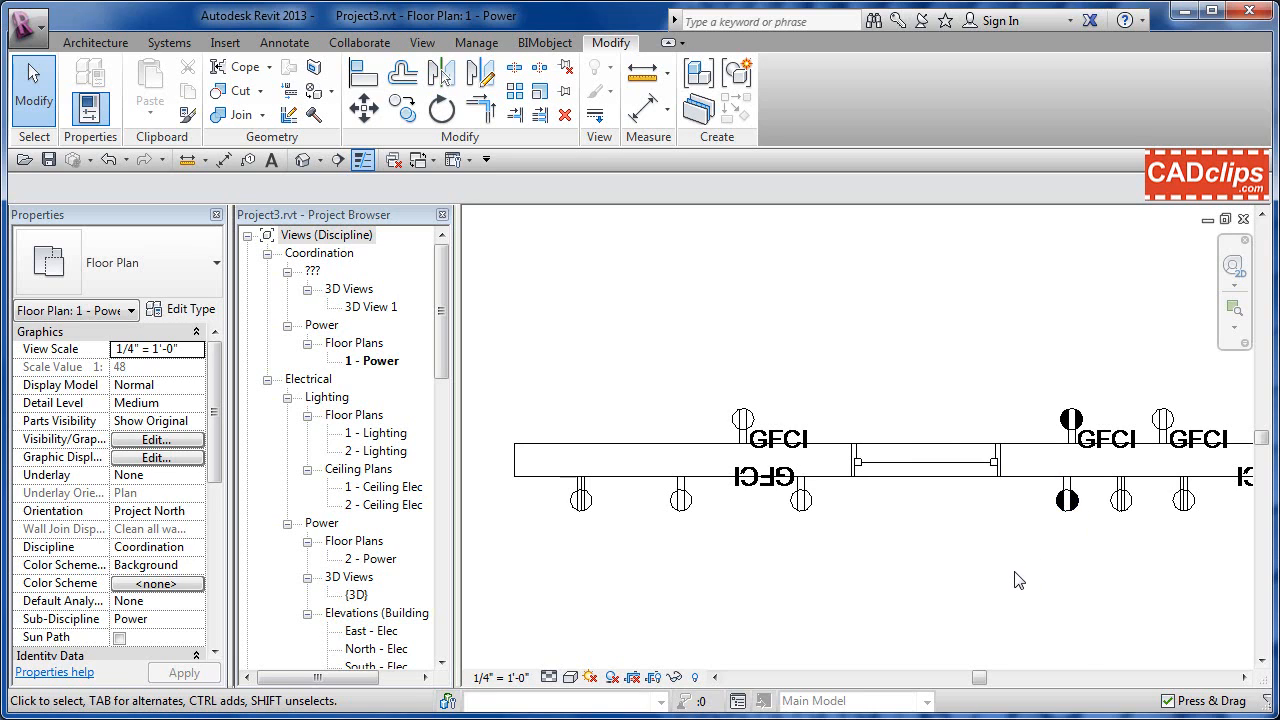
middle_drag(1011, 557, 894, 563)
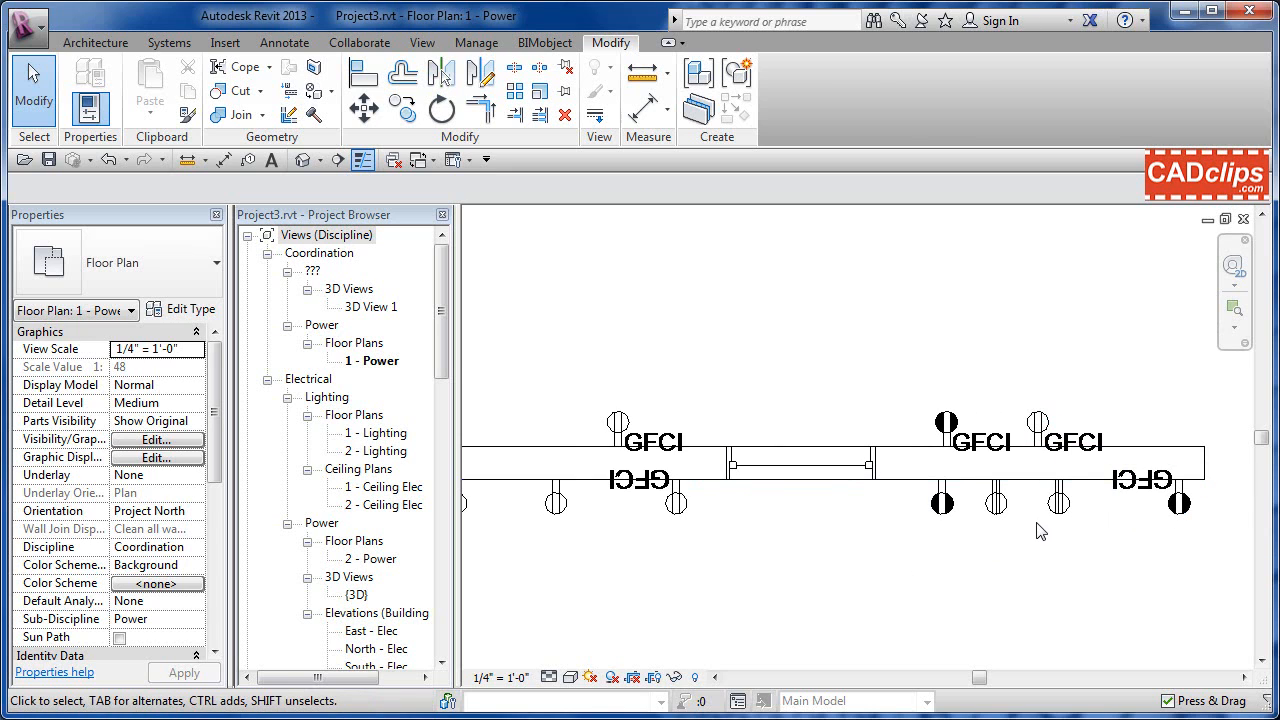
scroll(1040, 531, up, 1)
middle_drag(1040, 531, 974, 569)
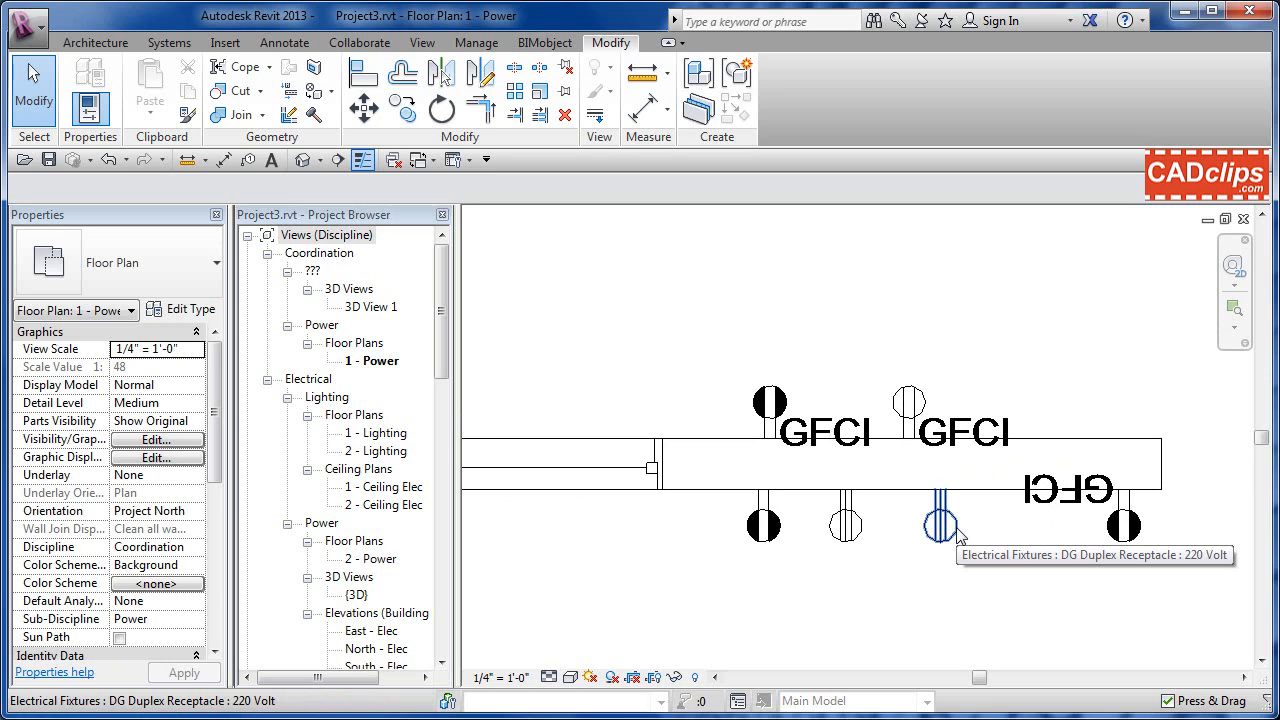
click(958, 537)
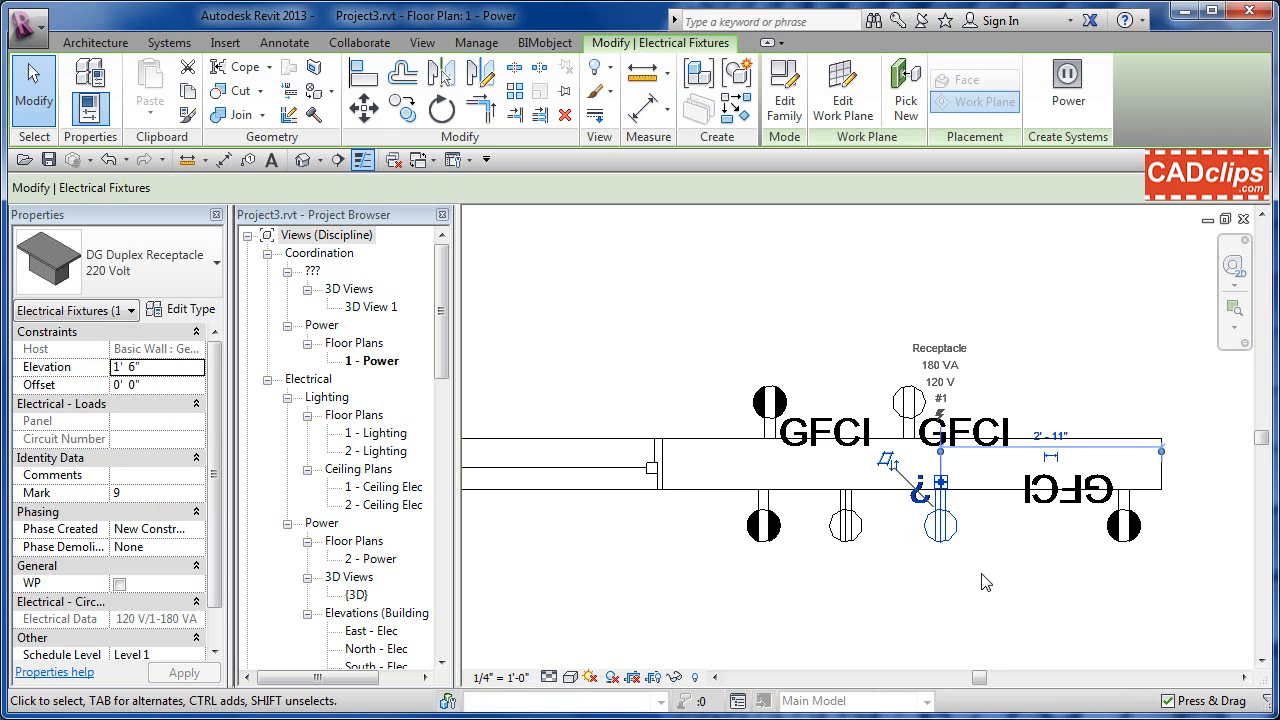
click(985, 582)
middle_drag(985, 582, 1043, 609)
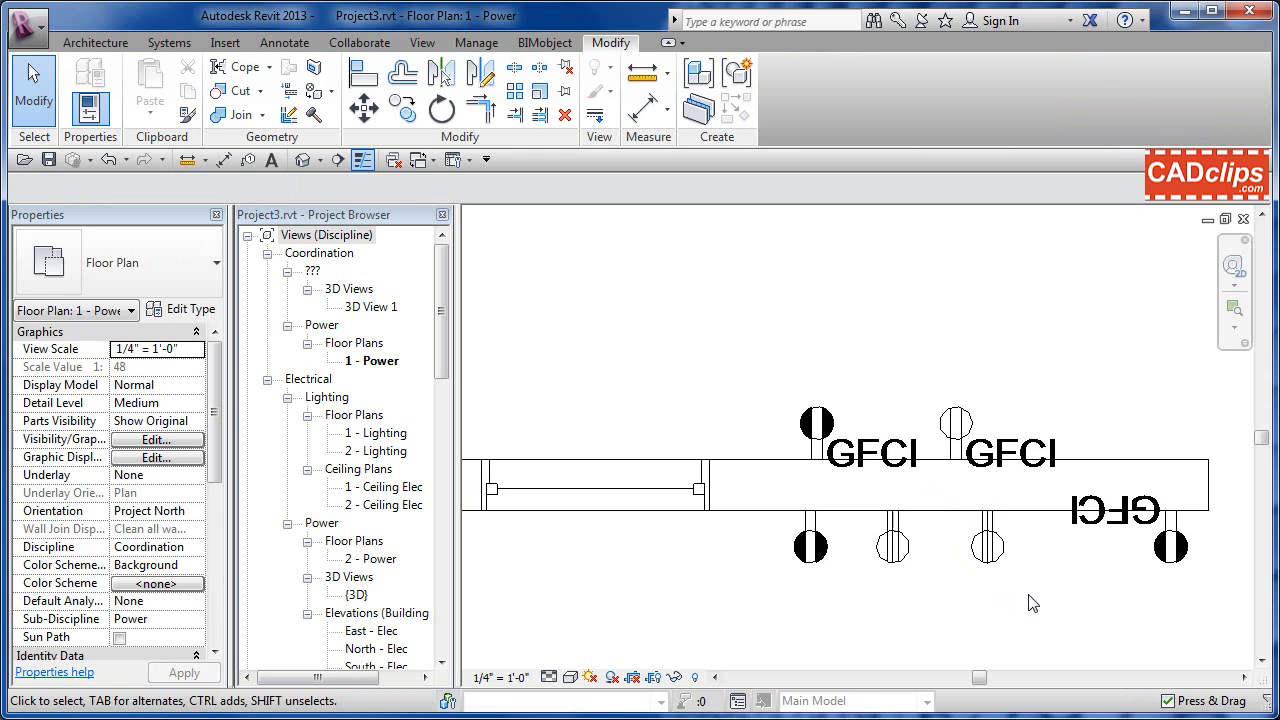